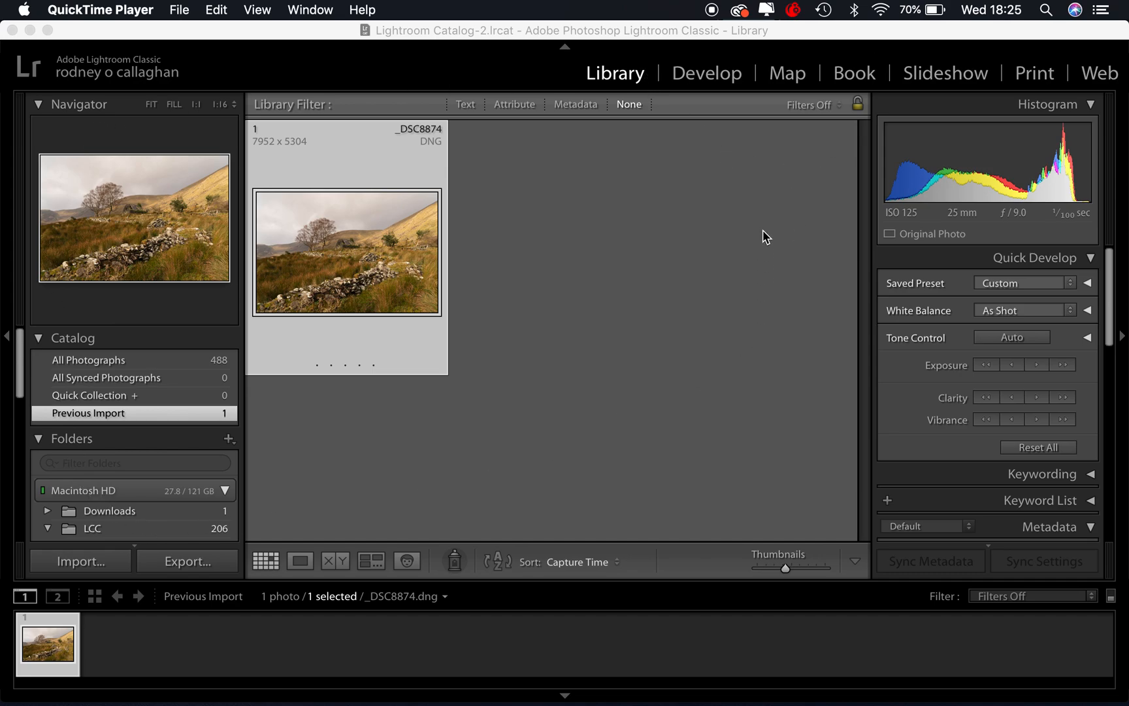
{"action": "left_click", "coordinate": [83, 568]}
{"action": "left_click", "coordinate": [81, 562]}
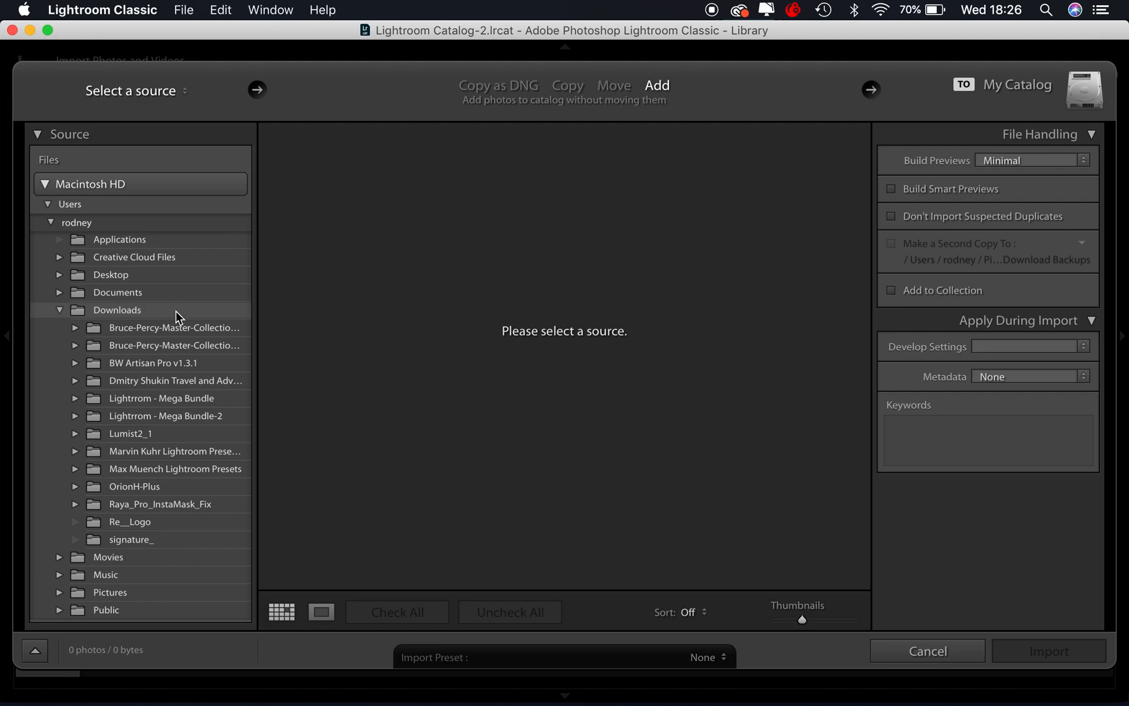
{"action": "left_click", "coordinate": [126, 312]}
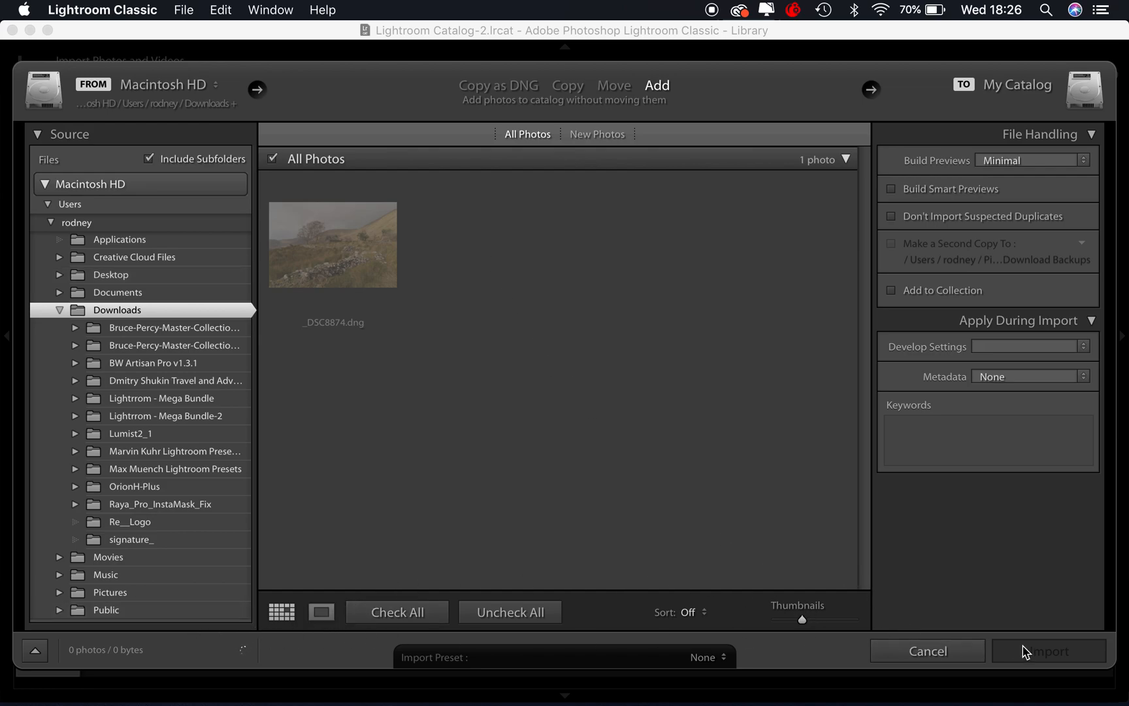
{"action": "left_click", "coordinate": [952, 656]}
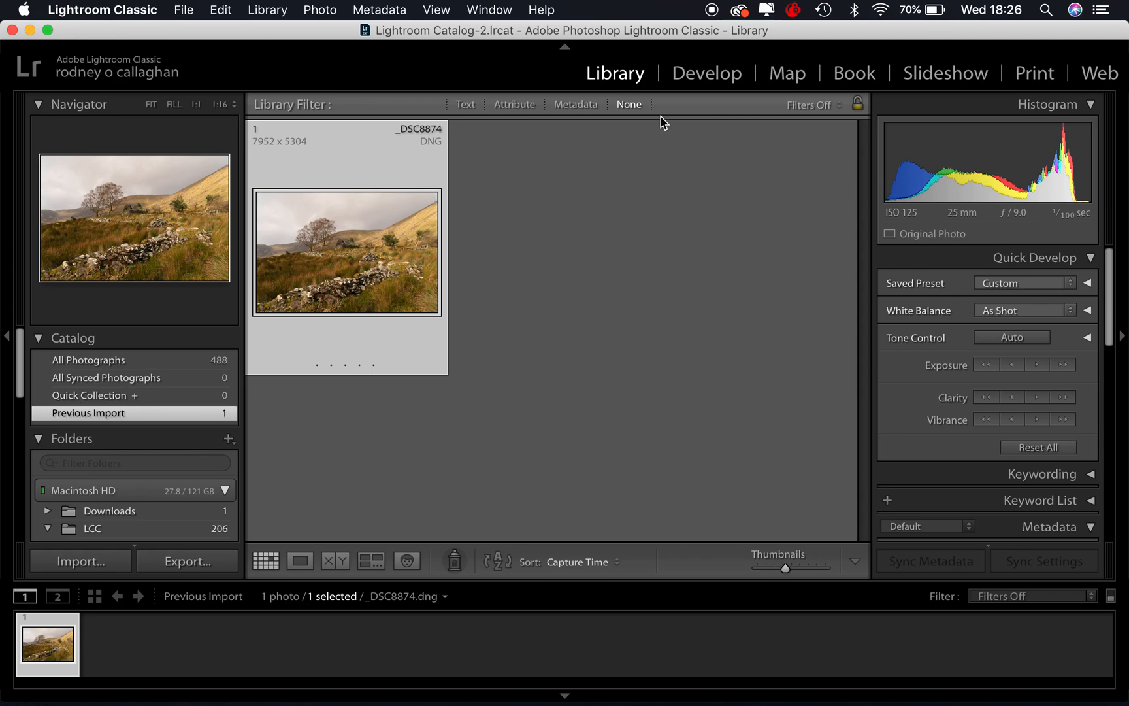
Open the selected photo _DSC8874 for developing and hide the left panels and the filmstrip.
{"action": "left_click", "coordinate": [701, 77]}
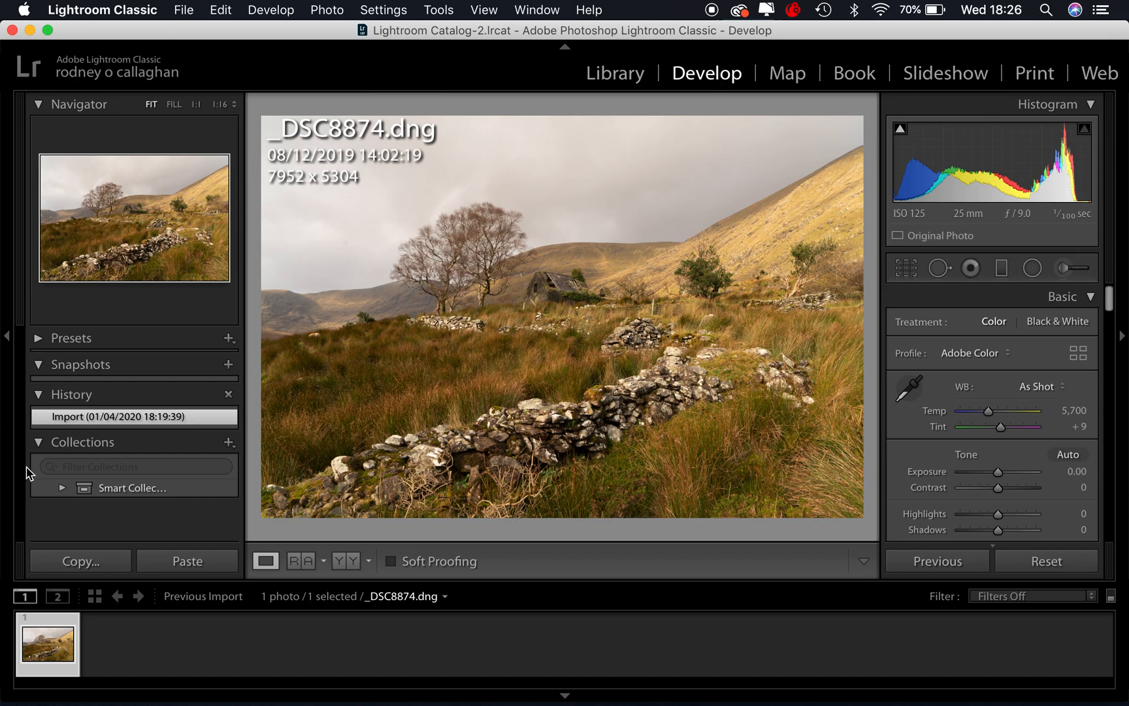
{"action": "left_click", "coordinate": [8, 340]}
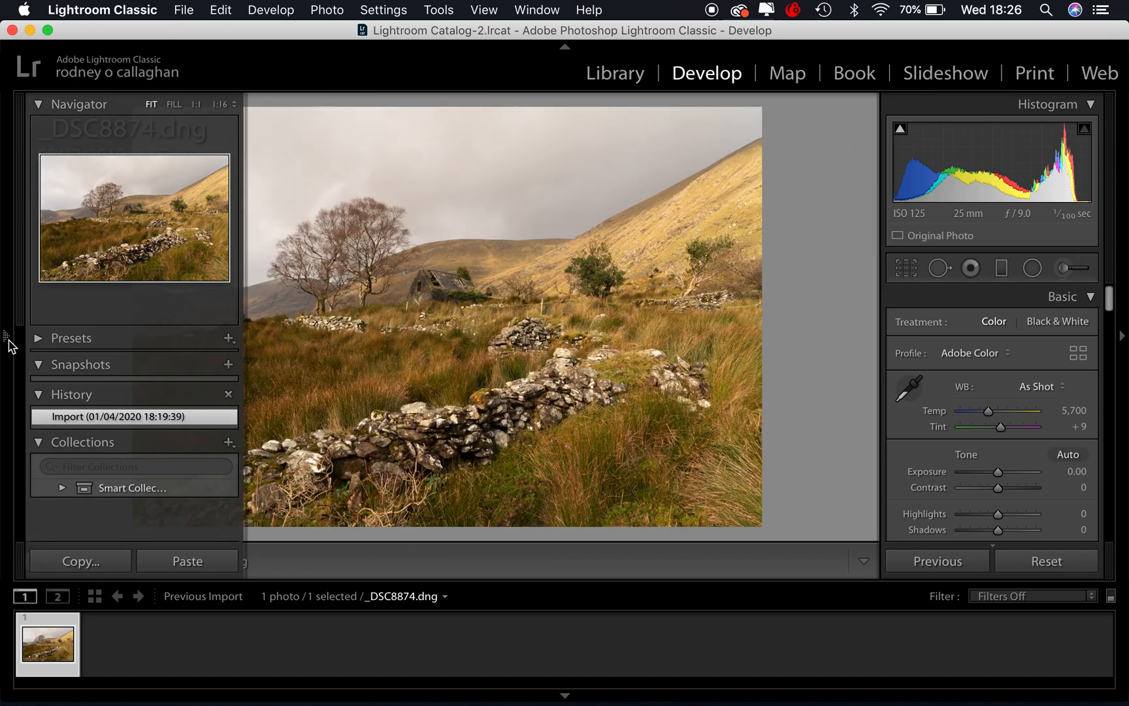
{"action": "left_click", "coordinate": [568, 696]}
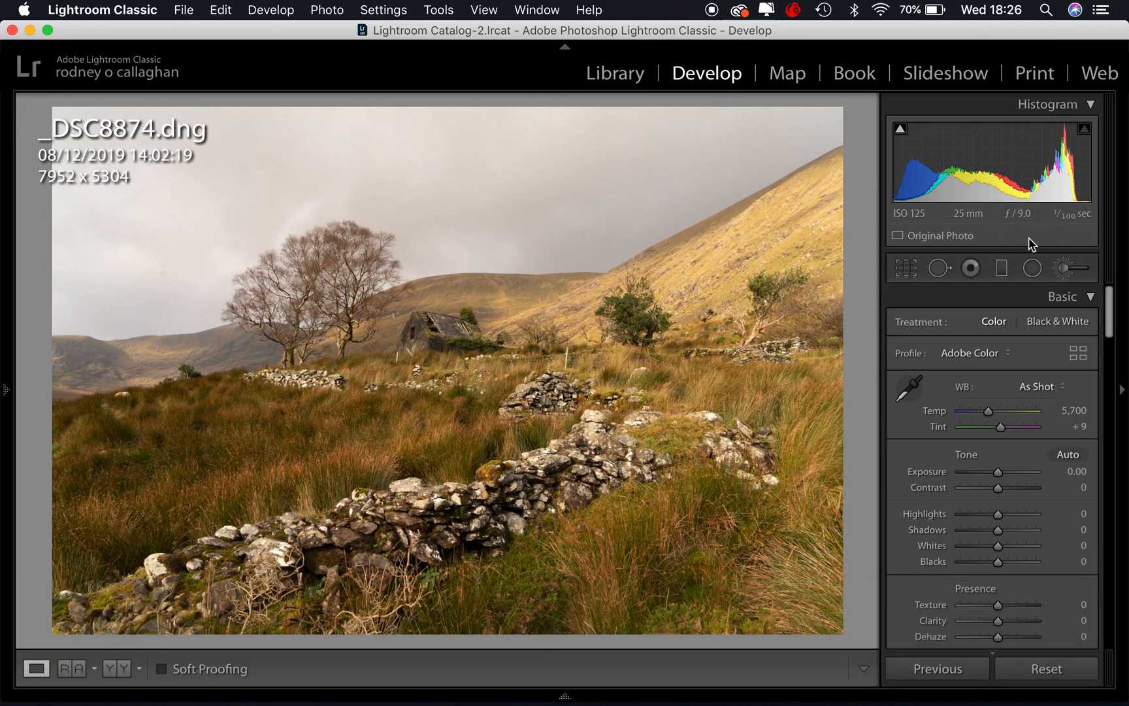
Compare the photo with and without lens profile corrections, leave them enabled, and turn on Remove Chromatic Aberration.
{"action": "left_click_drag", "start_coordinate": [1110, 319], "coordinate": [1127, 480]}
{"action": "scroll", "coordinate": [1087, 489], "scroll_direction": "down", "scroll_amount": 8}
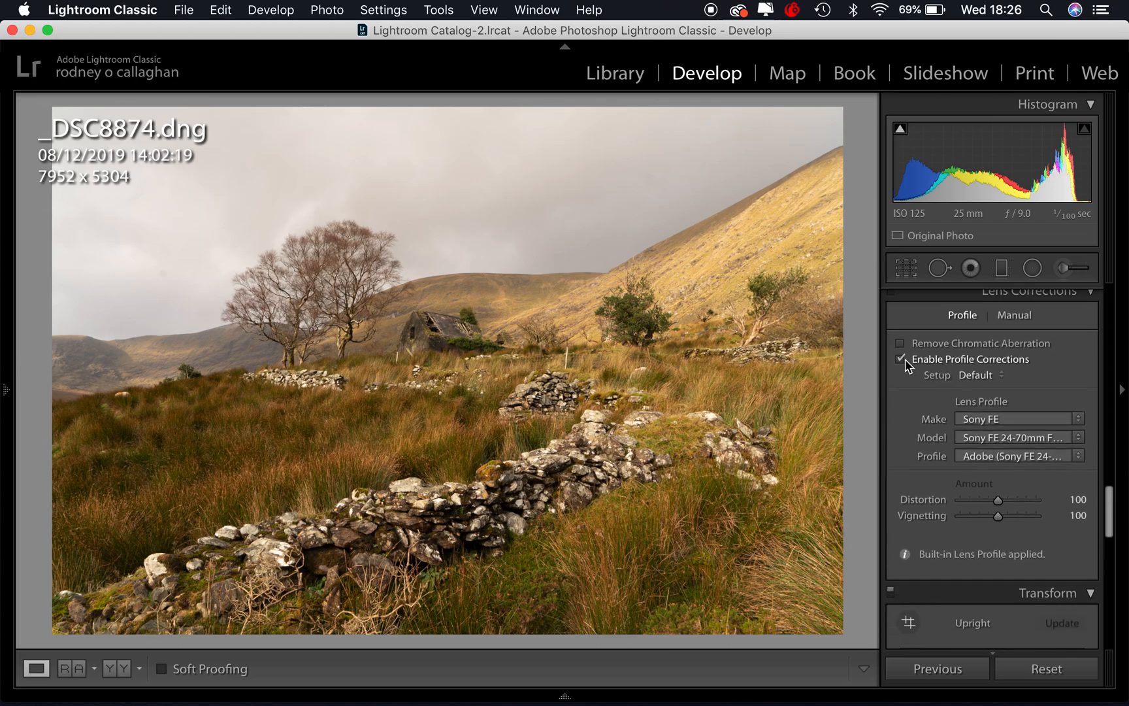
{"action": "left_click", "coordinate": [902, 361]}
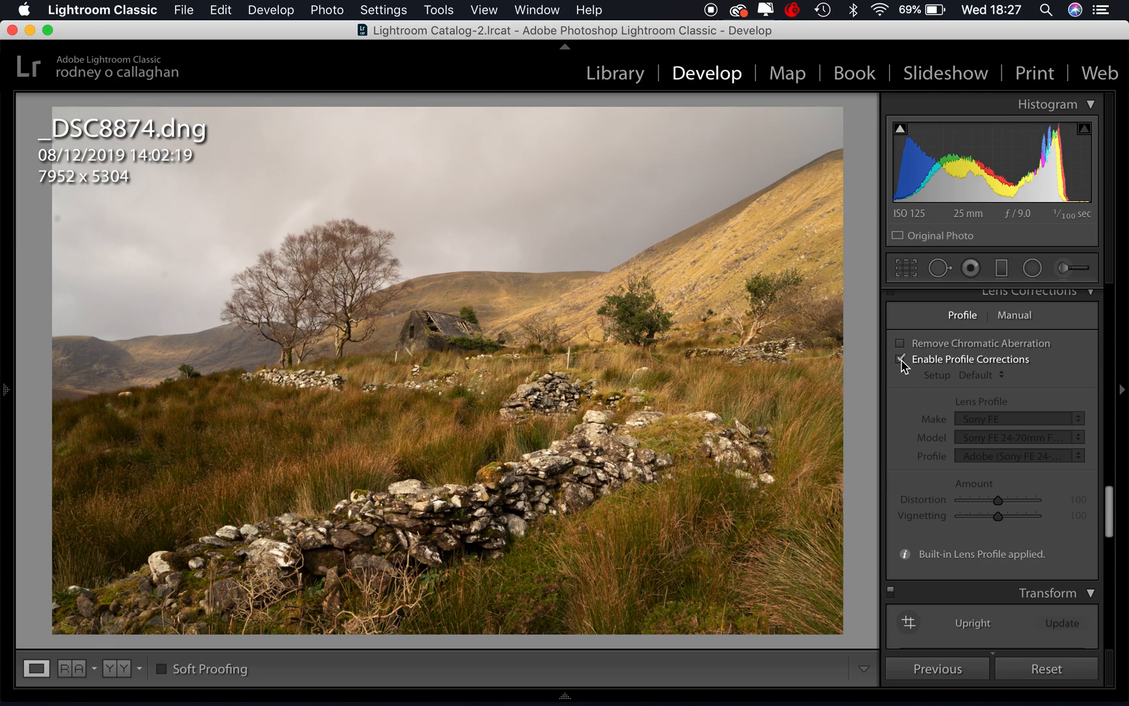
{"action": "left_click", "coordinate": [901, 361]}
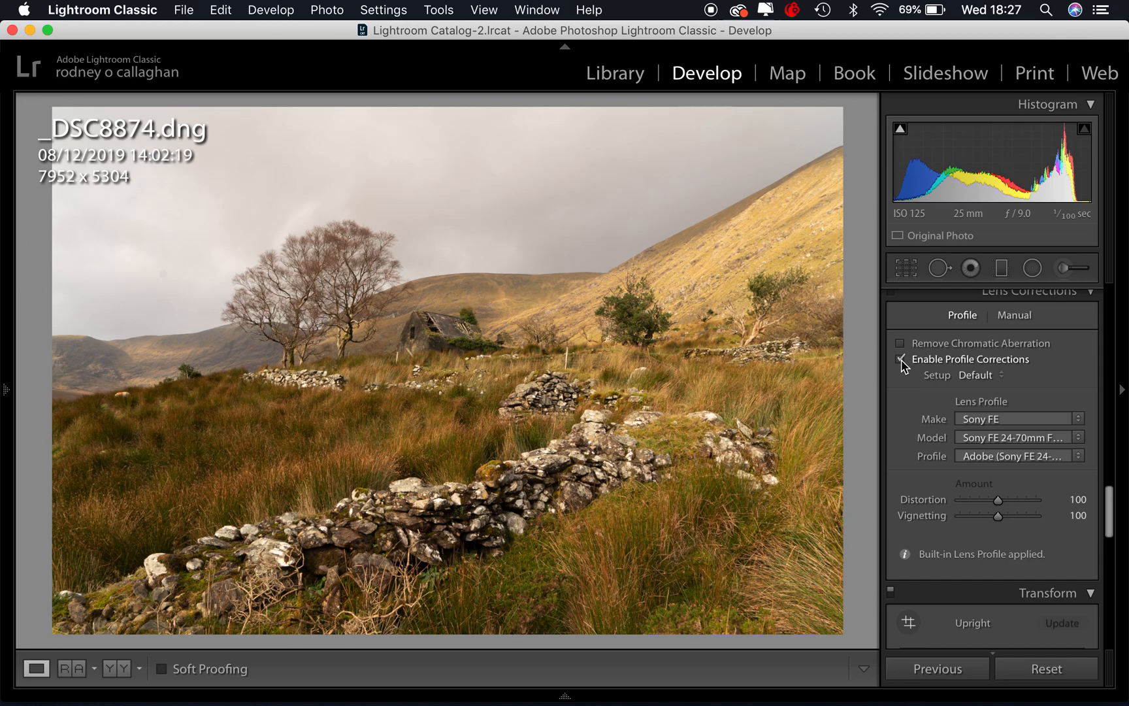
{"action": "left_click", "coordinate": [902, 361]}
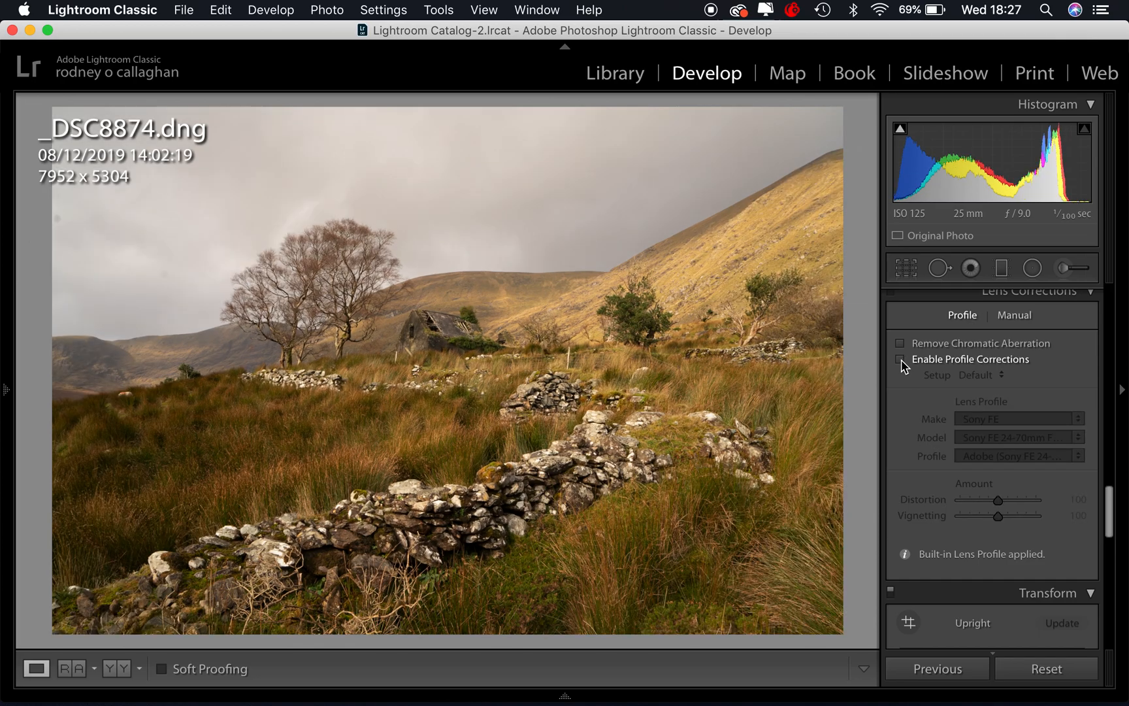
{"action": "left_click", "coordinate": [901, 360]}
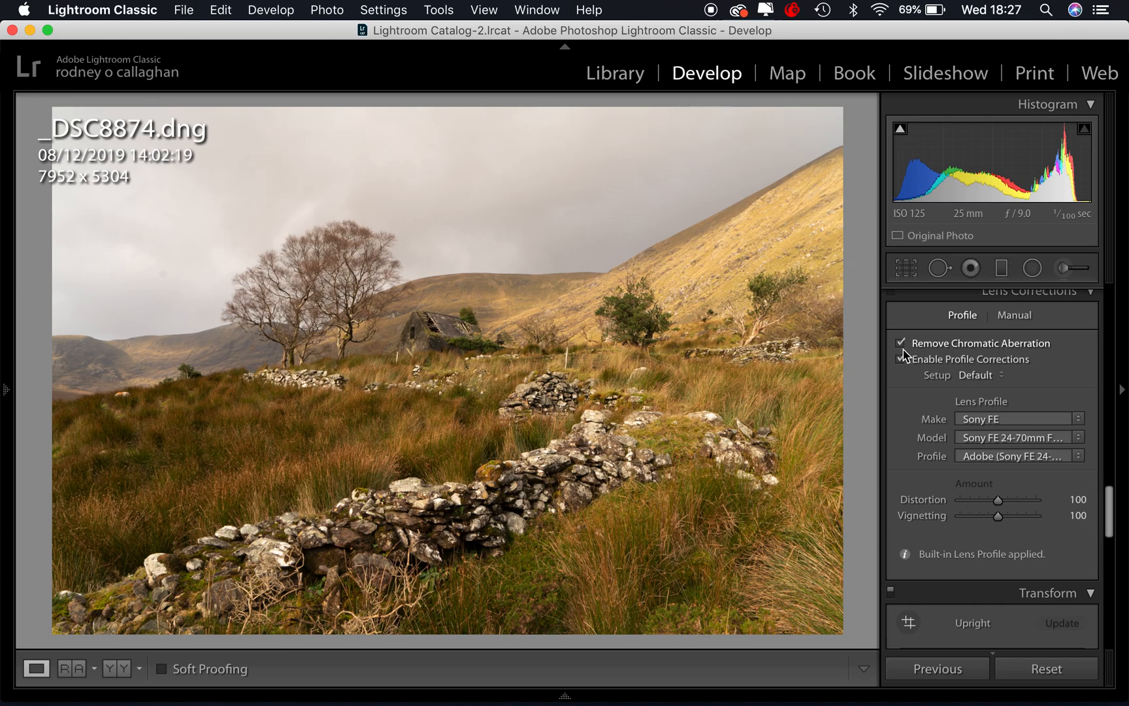
{"action": "left_click_drag", "start_coordinate": [1109, 504], "coordinate": [1111, 291]}
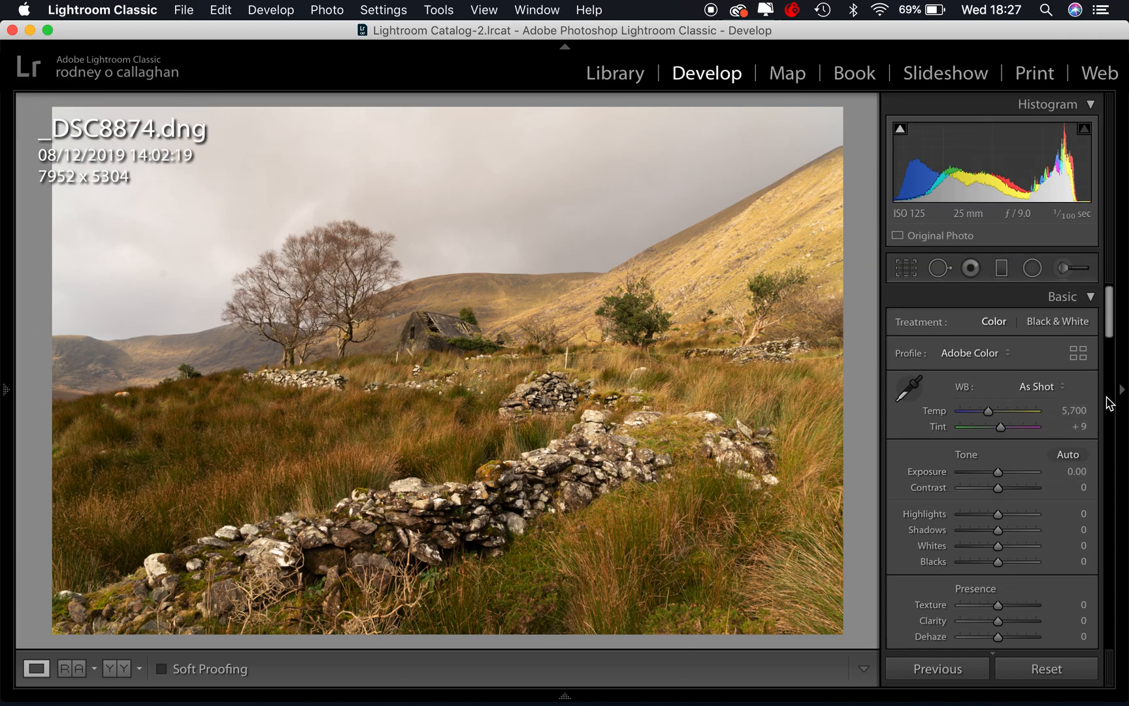
{"action": "left_click_drag", "start_coordinate": [1111, 318], "coordinate": [1111, 335]}
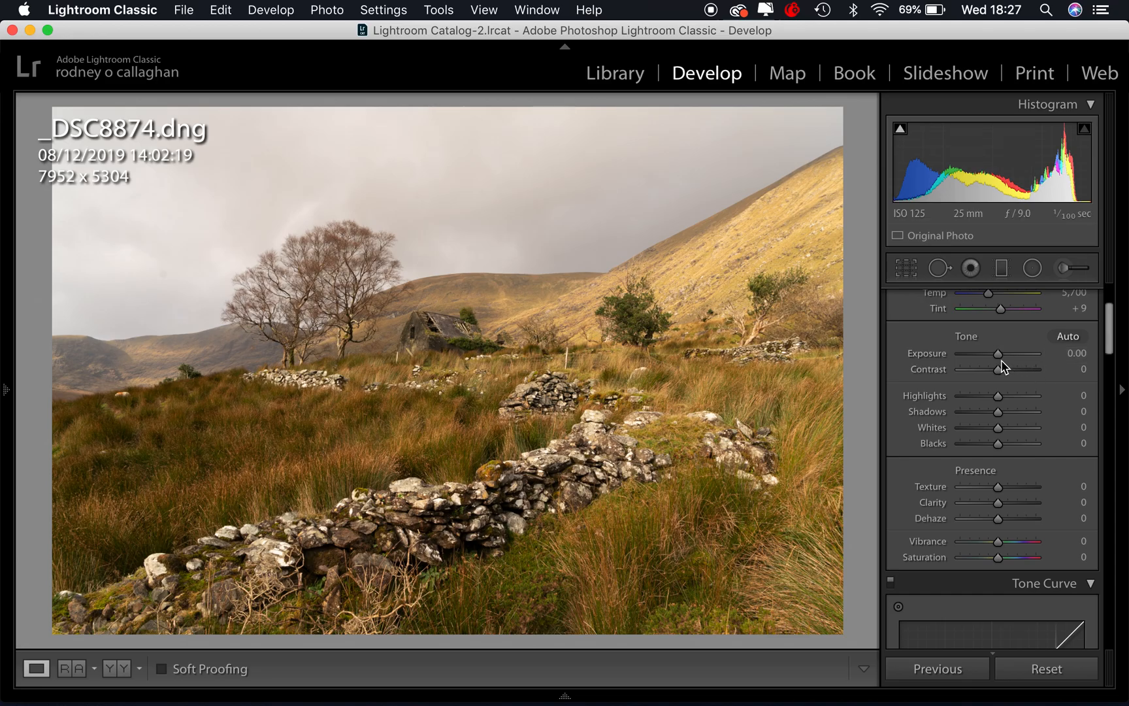
{"action": "mouse_move", "coordinate": [1000, 358]}
{"action": "left_mouse_down"}
{"action": "mouse_move", "coordinate": [981, 359]}
{"action": "mouse_move", "coordinate": [1013, 364]}
{"action": "left_mouse_up"}
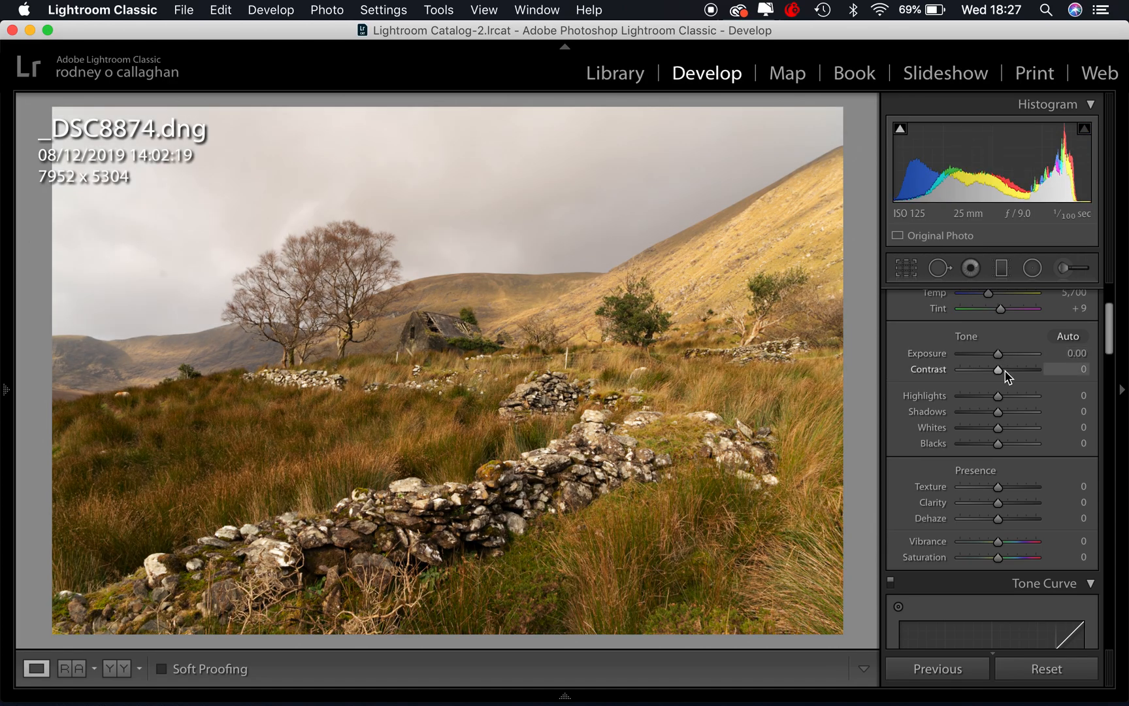
{"action": "left_click_drag", "start_coordinate": [998, 370], "coordinate": [1019, 370]}
{"action": "double_click", "coordinate": [1019, 375]}
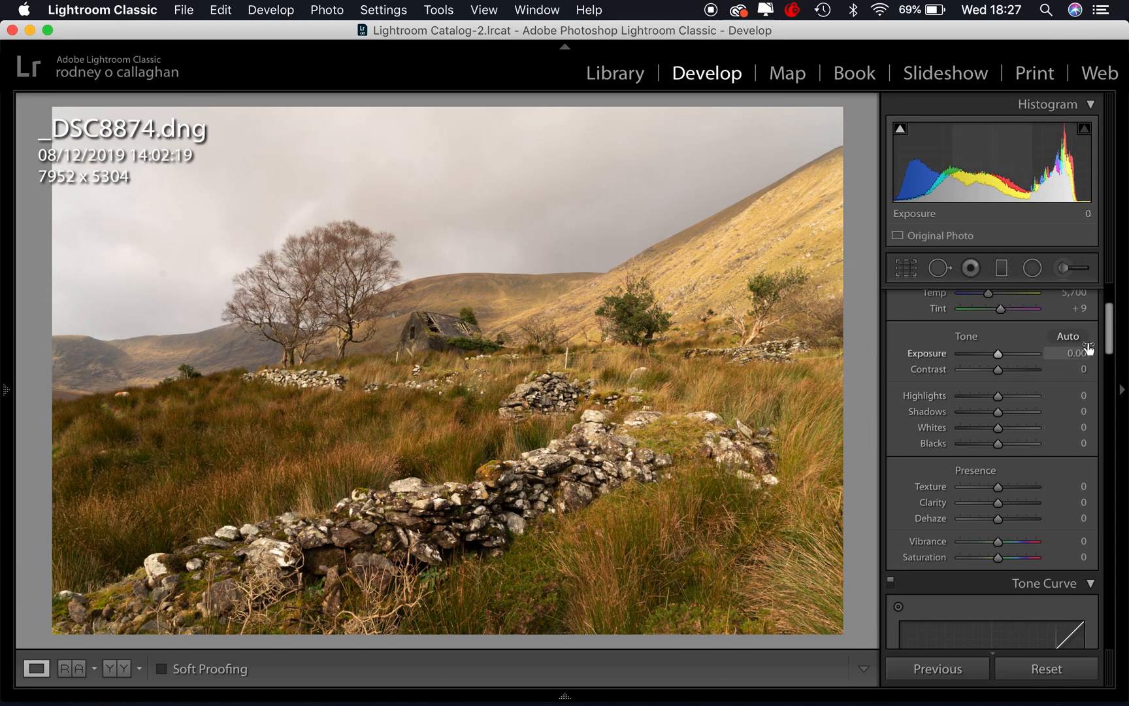
Expand the editing window to full screen.
{"action": "scroll", "coordinate": [1109, 321], "scroll_direction": "up", "scroll_amount": 3}
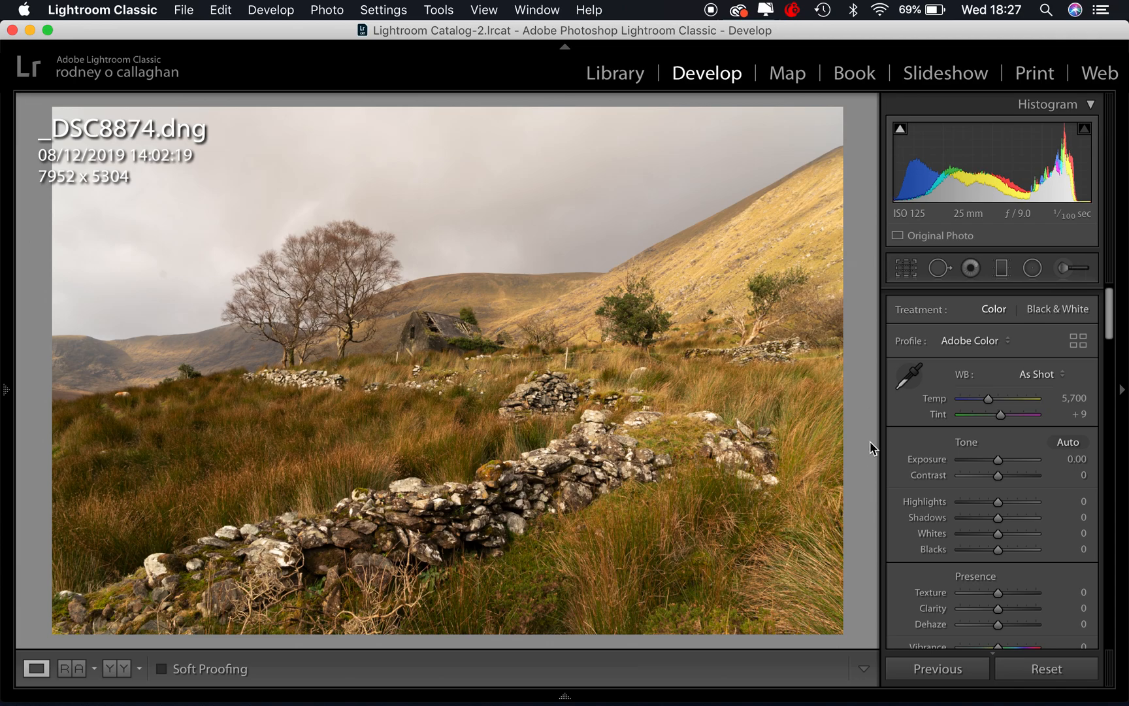
{"action": "scroll", "coordinate": [1113, 321], "scroll_direction": "up", "scroll_amount": 1}
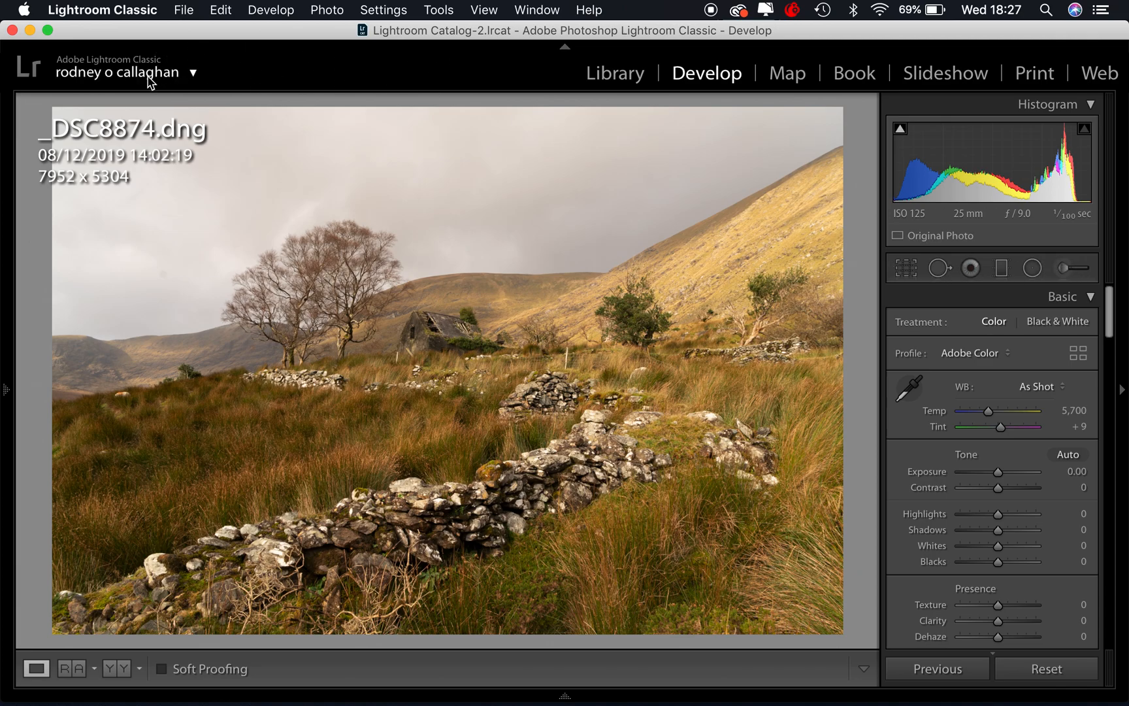
{"action": "left_click", "coordinate": [48, 31]}
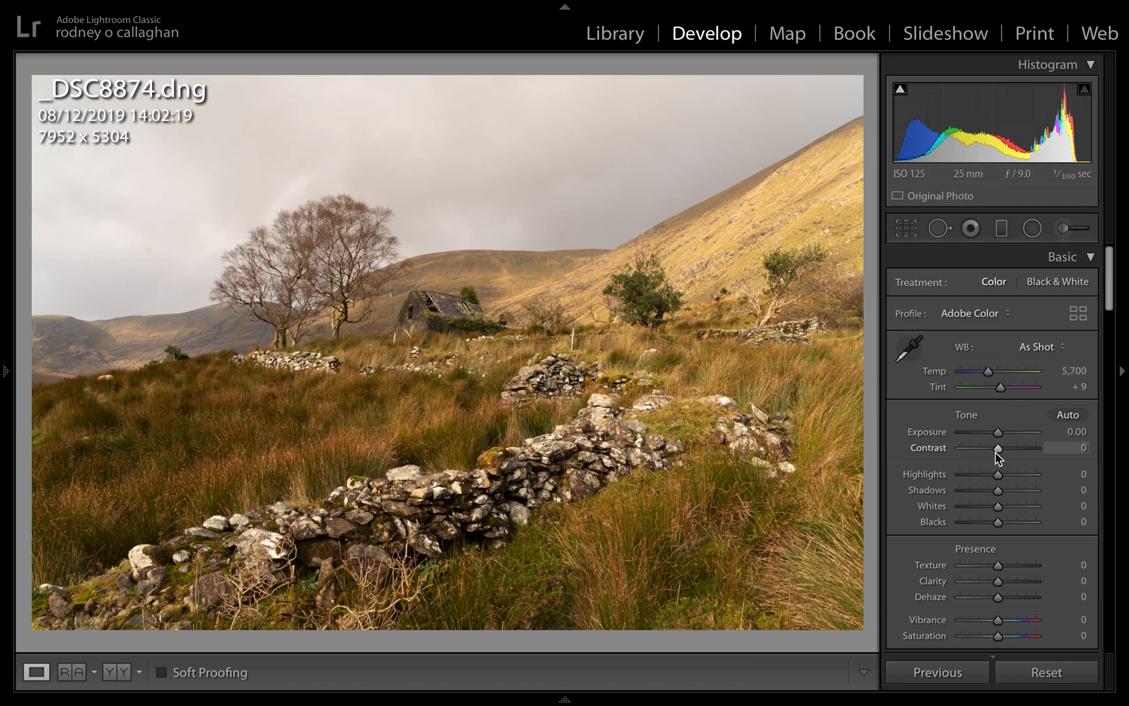
Try the Auto white balance on the photo and revert it to As Shot.
{"action": "left_click", "coordinate": [1039, 353]}
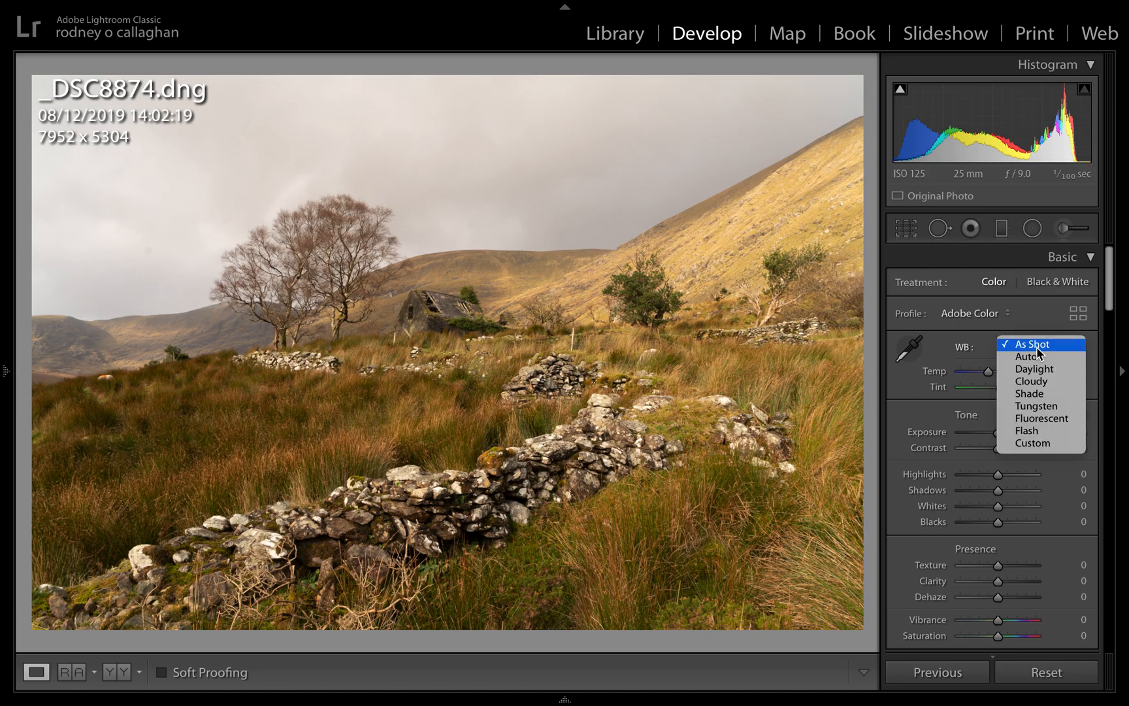
{"action": "left_click", "coordinate": [1036, 357]}
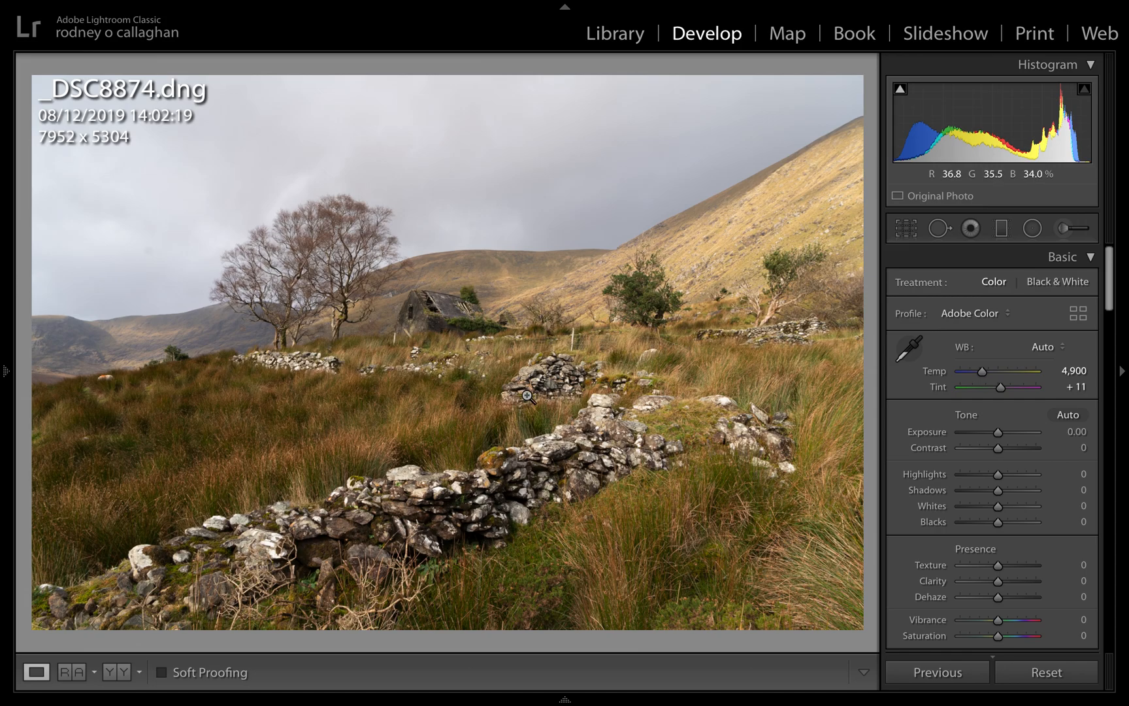
{"action": "left_click", "coordinate": [1045, 349]}
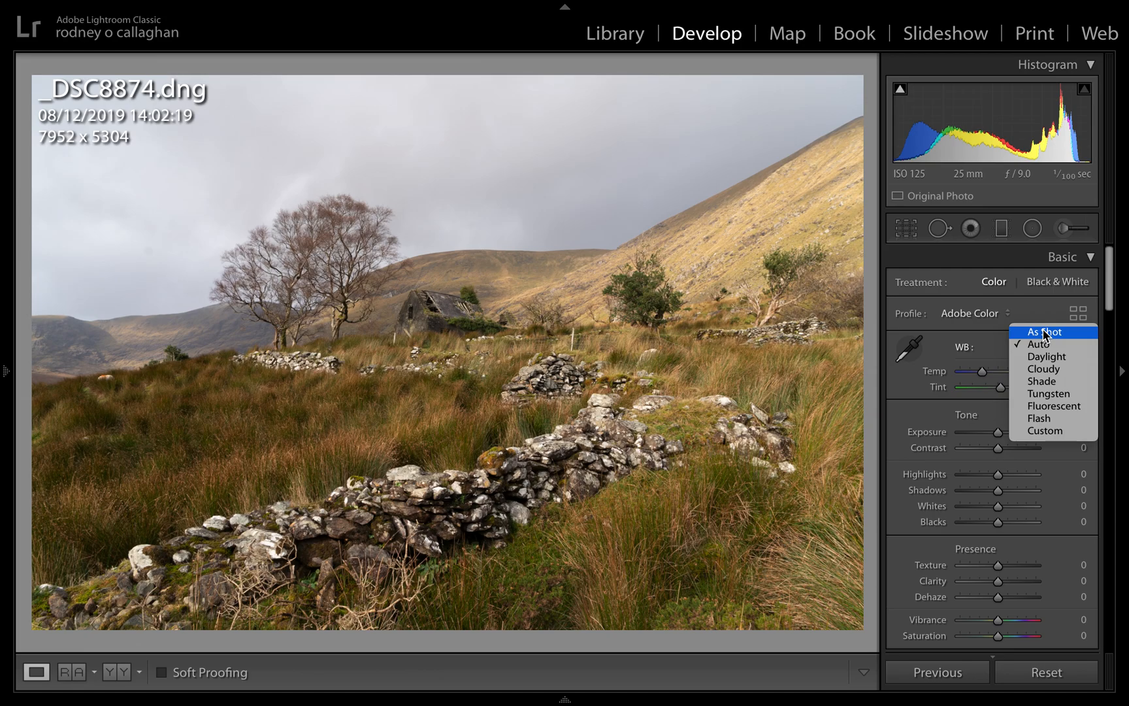
{"action": "left_click", "coordinate": [1044, 333]}
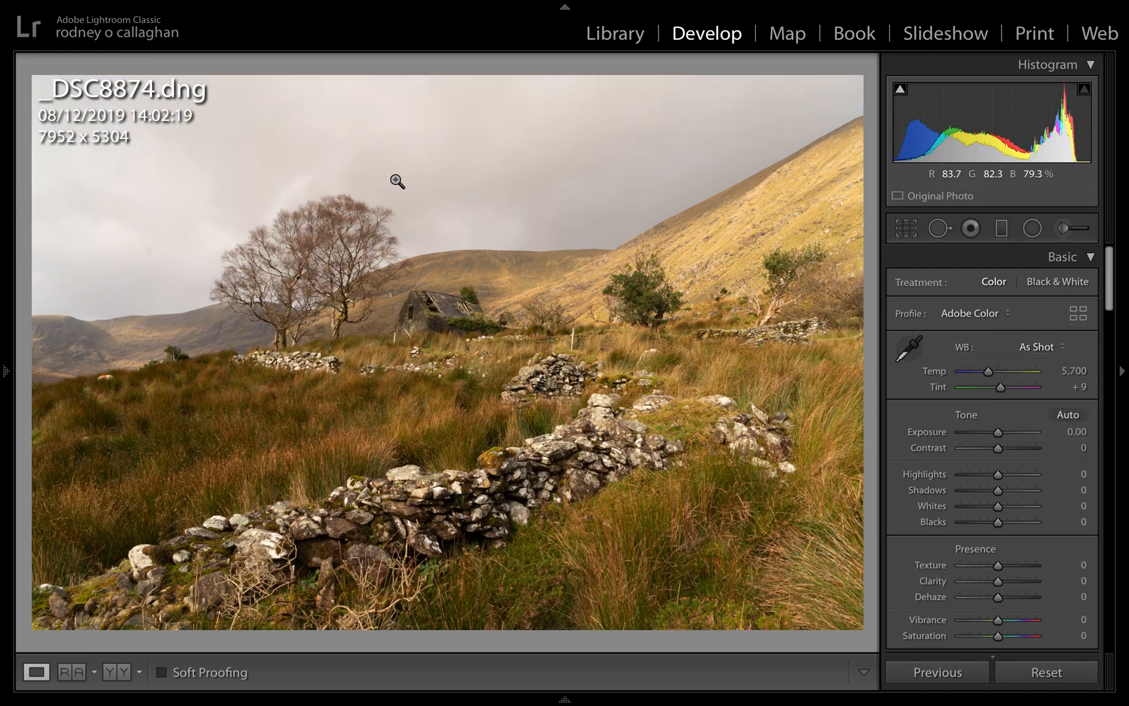
Apply Auto white balance with the temperature adjusted to 5,288, and set Highlights to −20 and Shadows to +26.
{"action": "left_click", "coordinate": [1036, 347]}
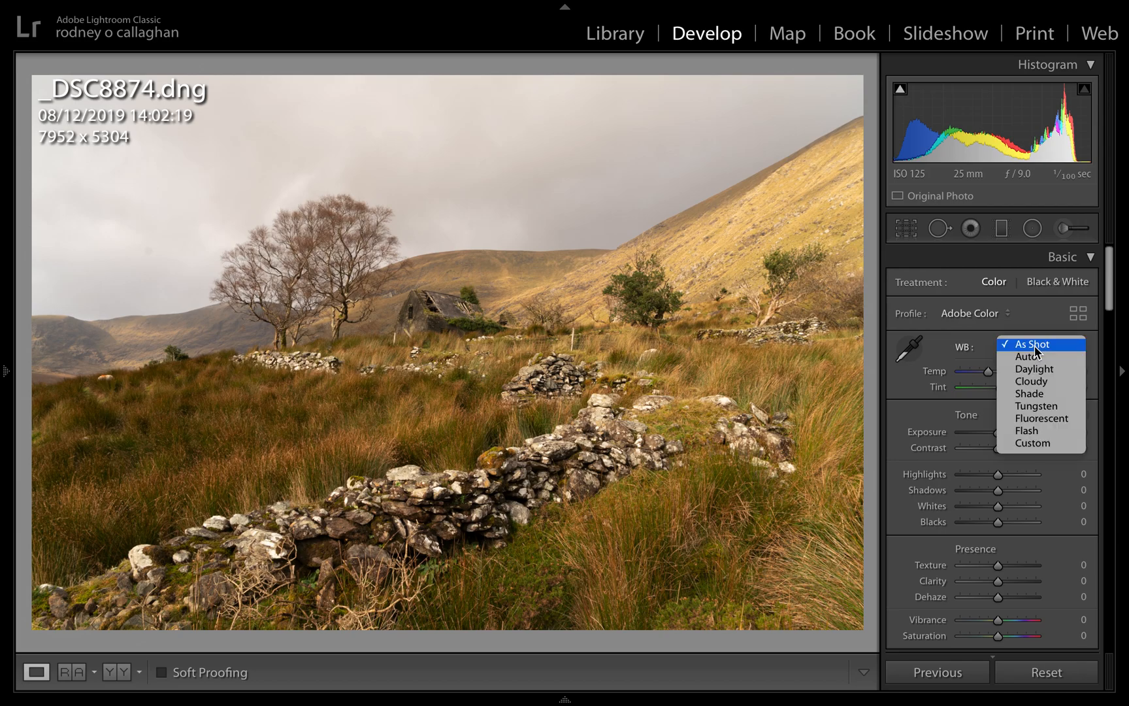
{"action": "left_click", "coordinate": [1034, 357]}
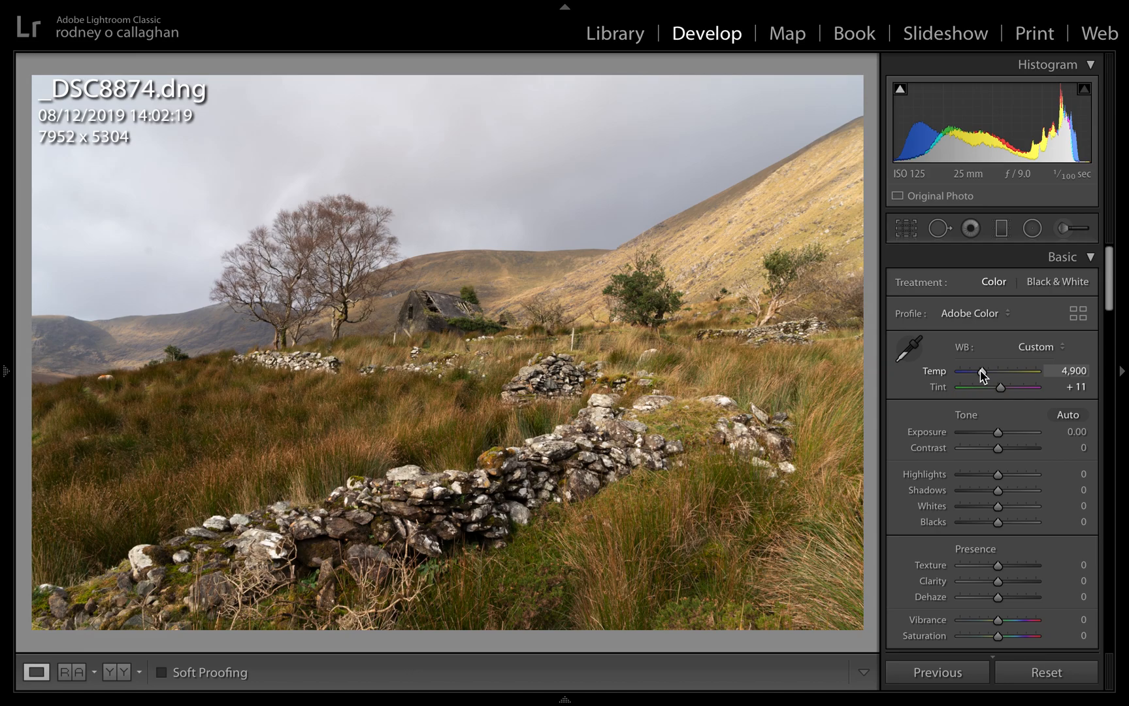
{"action": "left_click_drag", "start_coordinate": [981, 374], "coordinate": [986, 376]}
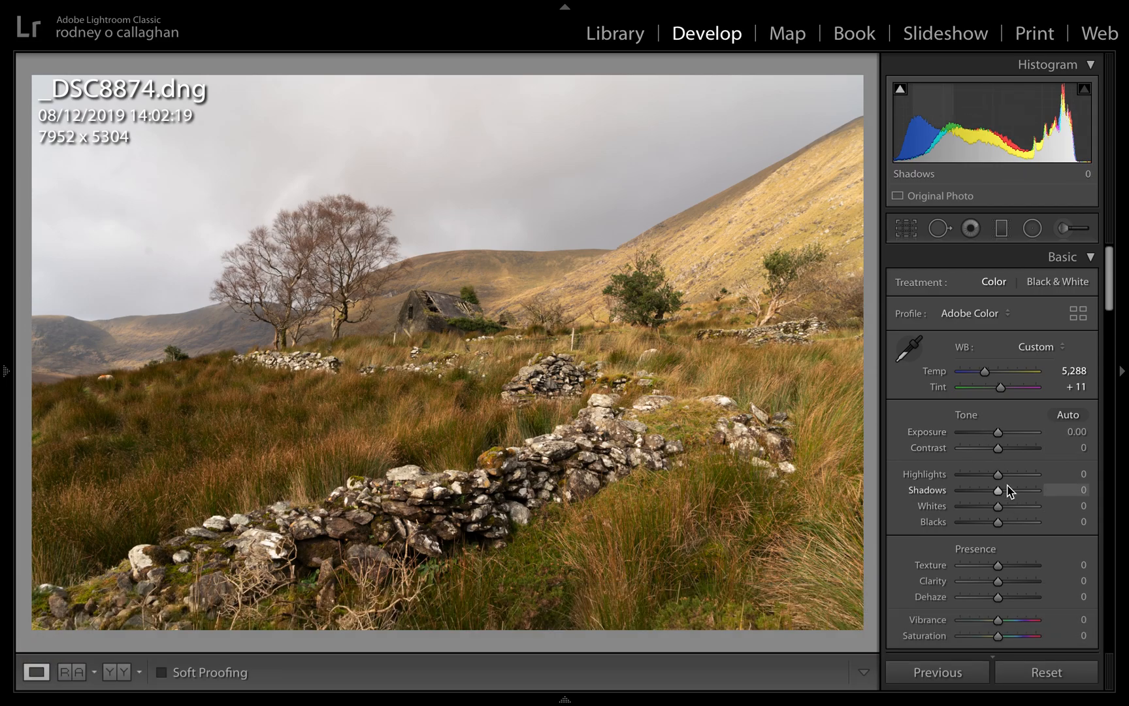
{"action": "mouse_move", "coordinate": [1003, 481]}
{"action": "left_mouse_down"}
{"action": "mouse_move", "coordinate": [1001, 497]}
{"action": "mouse_move", "coordinate": [1011, 499]}
{"action": "left_mouse_up"}
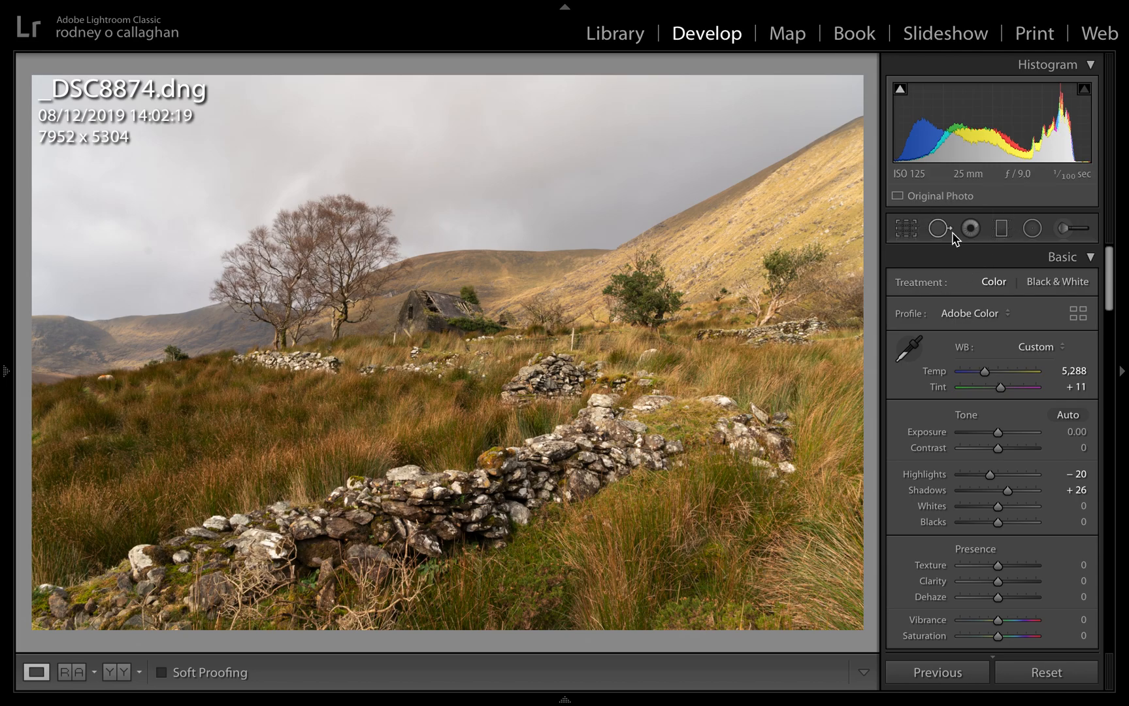
Add a graduated filter with Exposure −0.72, running diagonally from the sky above the trees down into the grass.
{"action": "left_click", "coordinate": [1007, 228]}
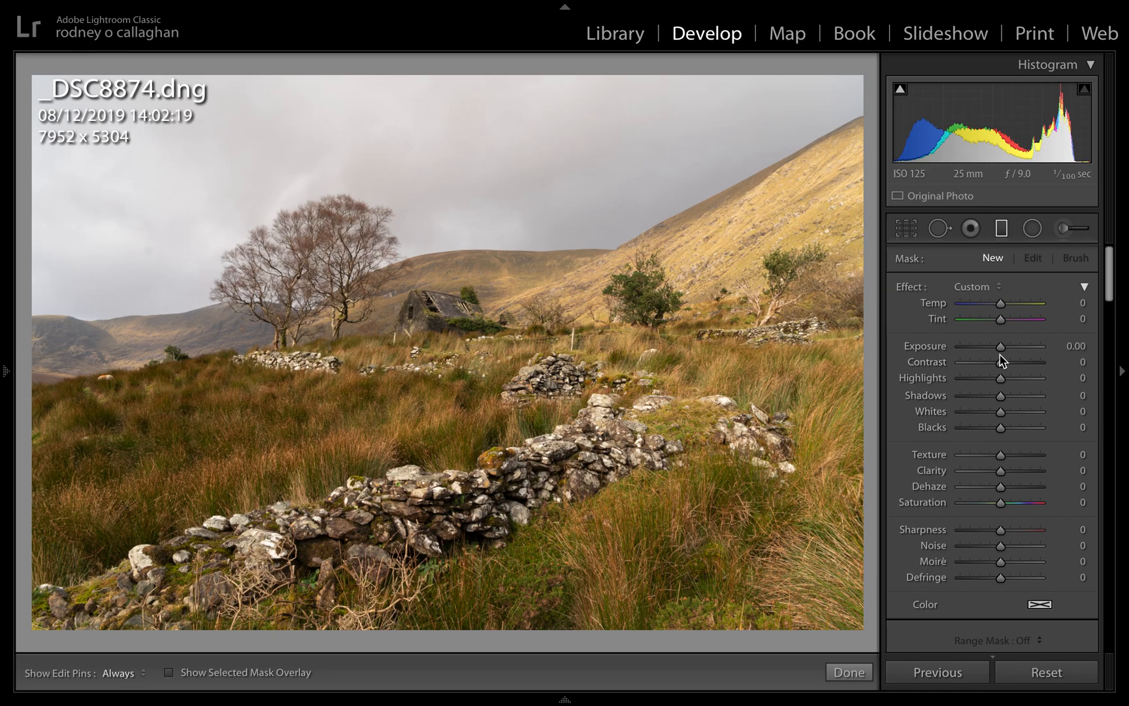
{"action": "left_click_drag", "start_coordinate": [1003, 352], "coordinate": [1000, 353]}
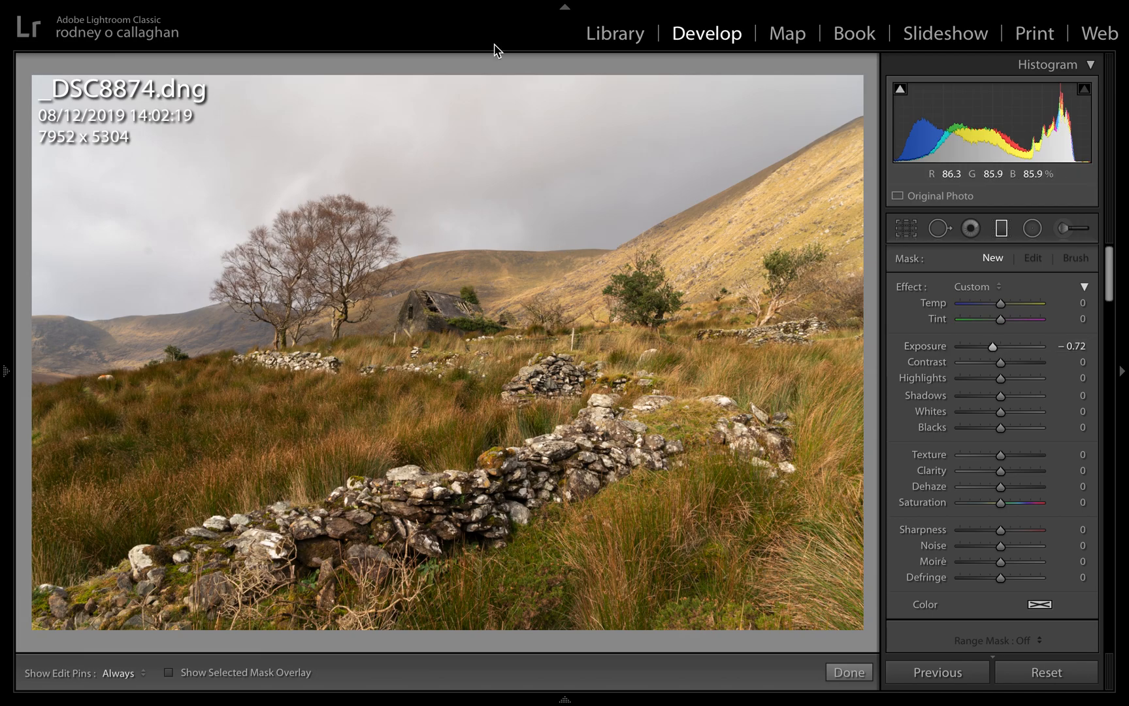
{"action": "left_click", "coordinate": [566, 9]}
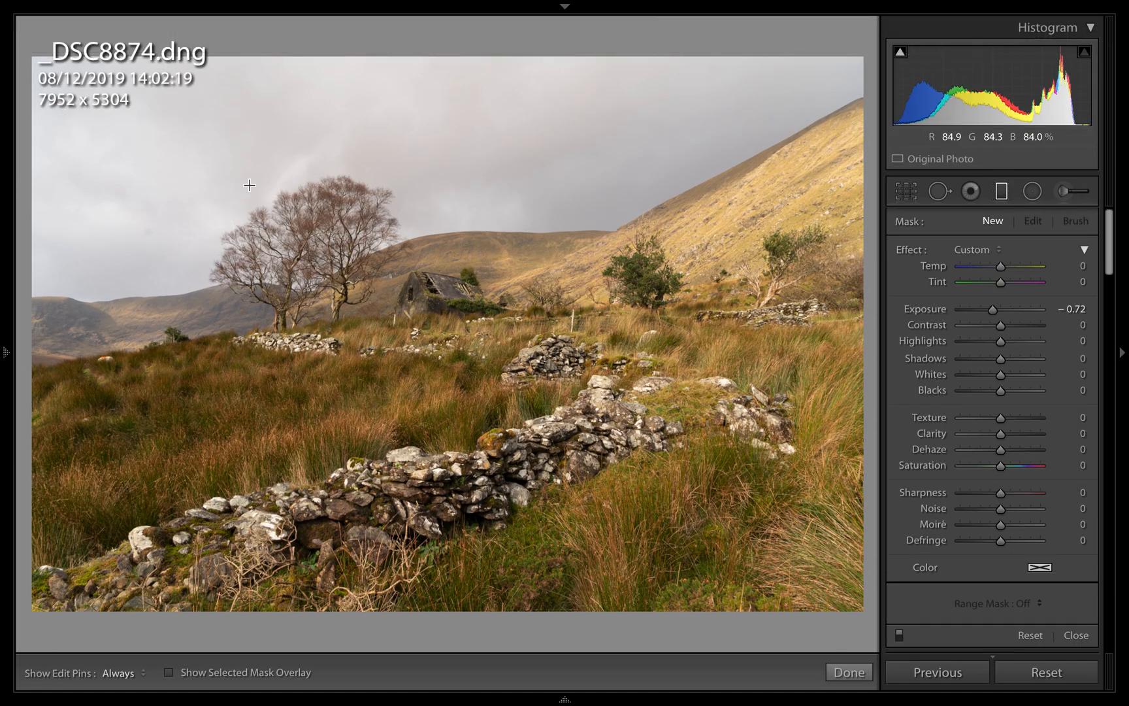
{"action": "left_click_drag", "start_coordinate": [263, 185], "coordinate": [381, 371]}
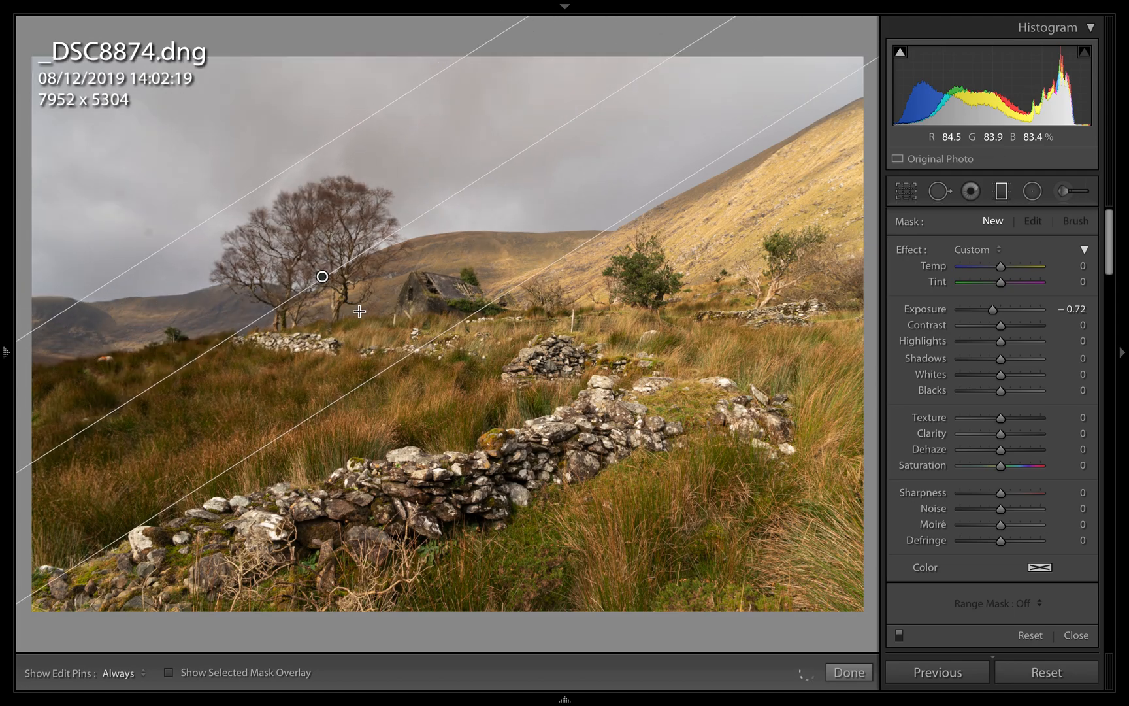
Move the graduated filter up into the sky near the treetops and narrow its transition.
{"action": "left_click_drag", "start_coordinate": [322, 276], "coordinate": [270, 182]}
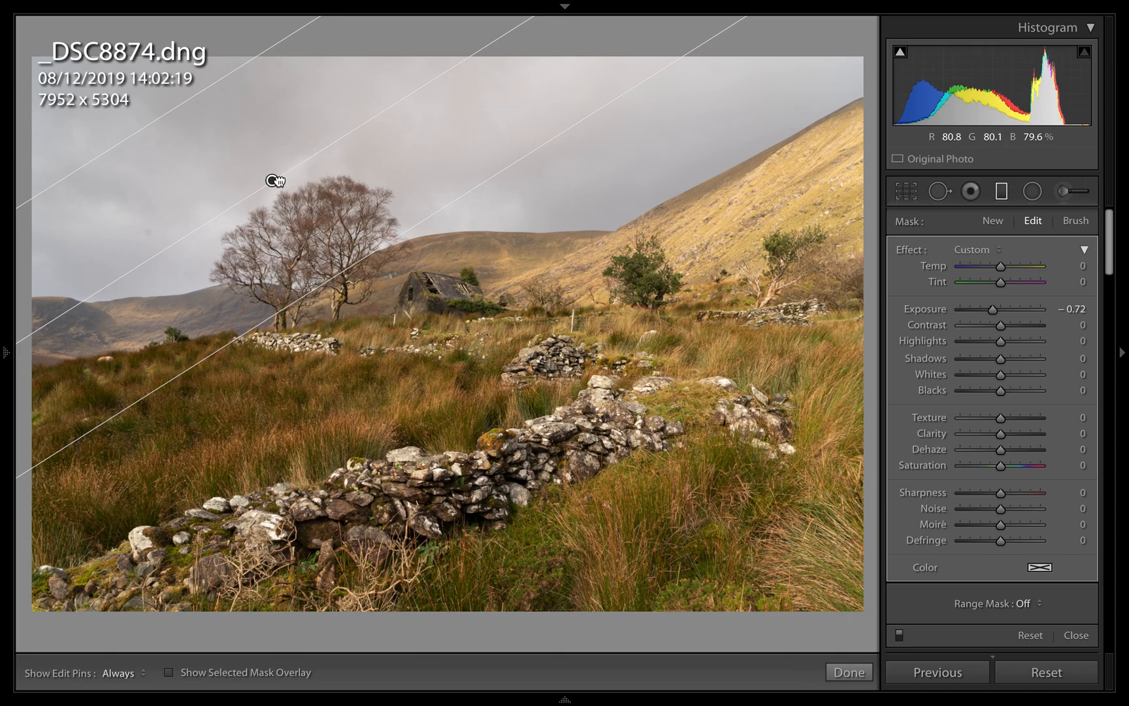
{"action": "left_click_drag", "start_coordinate": [276, 181], "coordinate": [316, 163]}
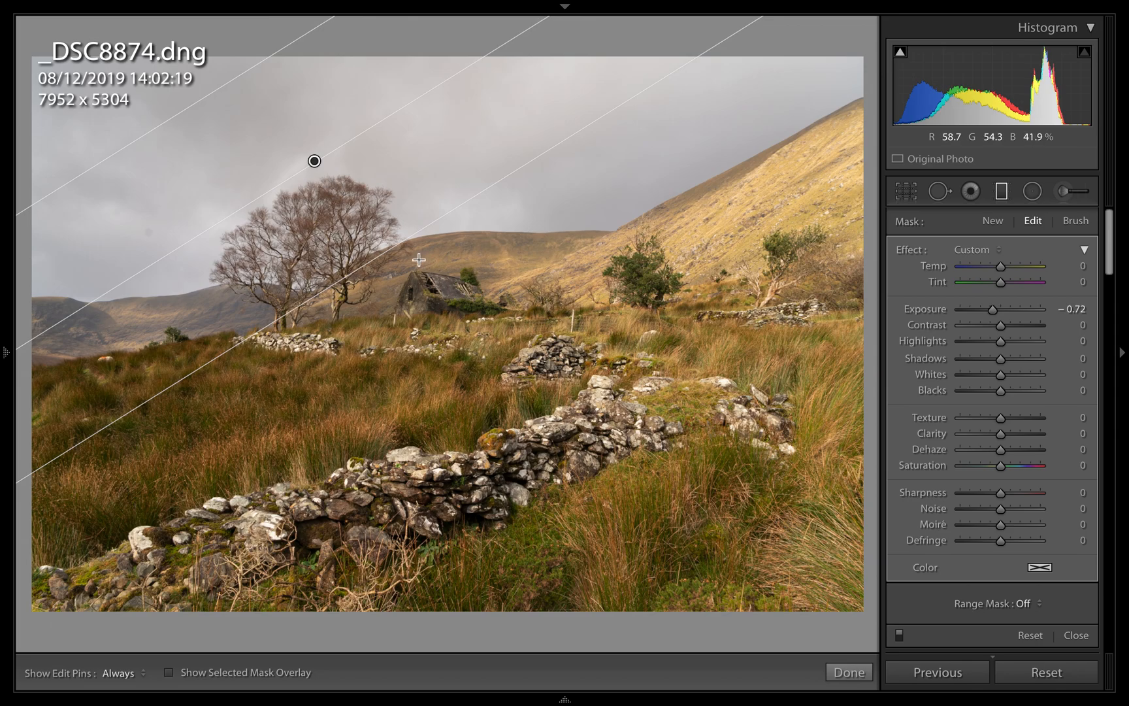
{"action": "left_click_drag", "start_coordinate": [395, 248], "coordinate": [320, 189]}
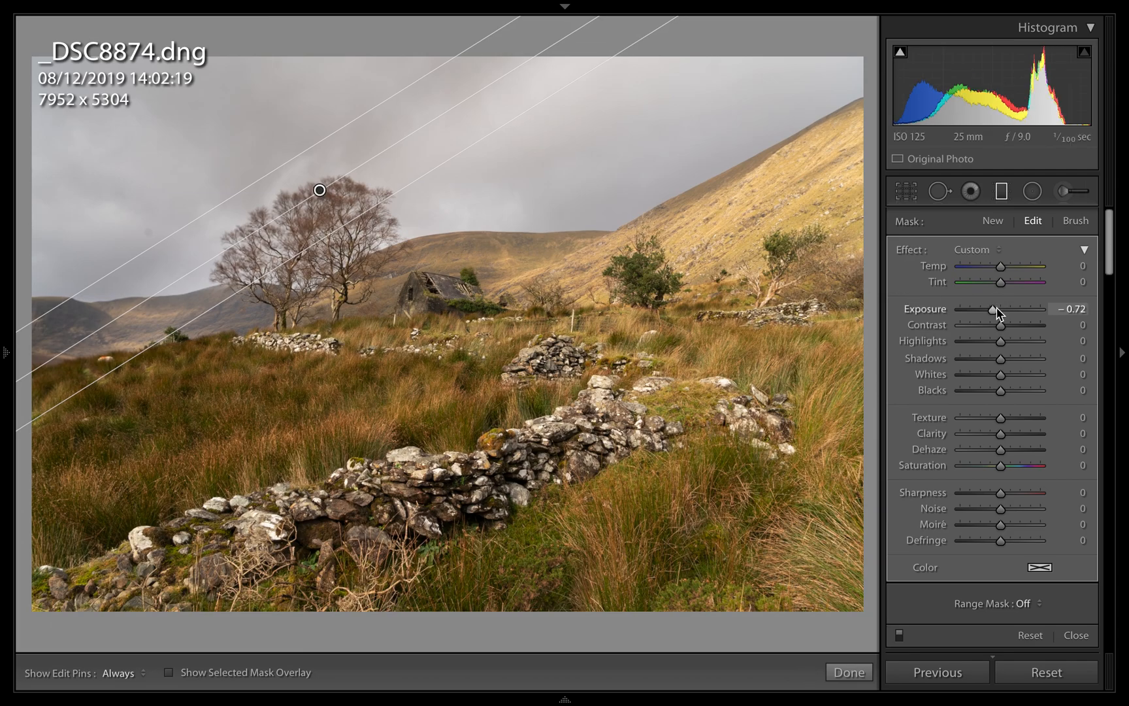
Lower the graduated filter's Exposure to −2.98, widen its transition, and move its centre down beside the stone cottage.
{"action": "left_click_drag", "start_coordinate": [1000, 313], "coordinate": [975, 319]}
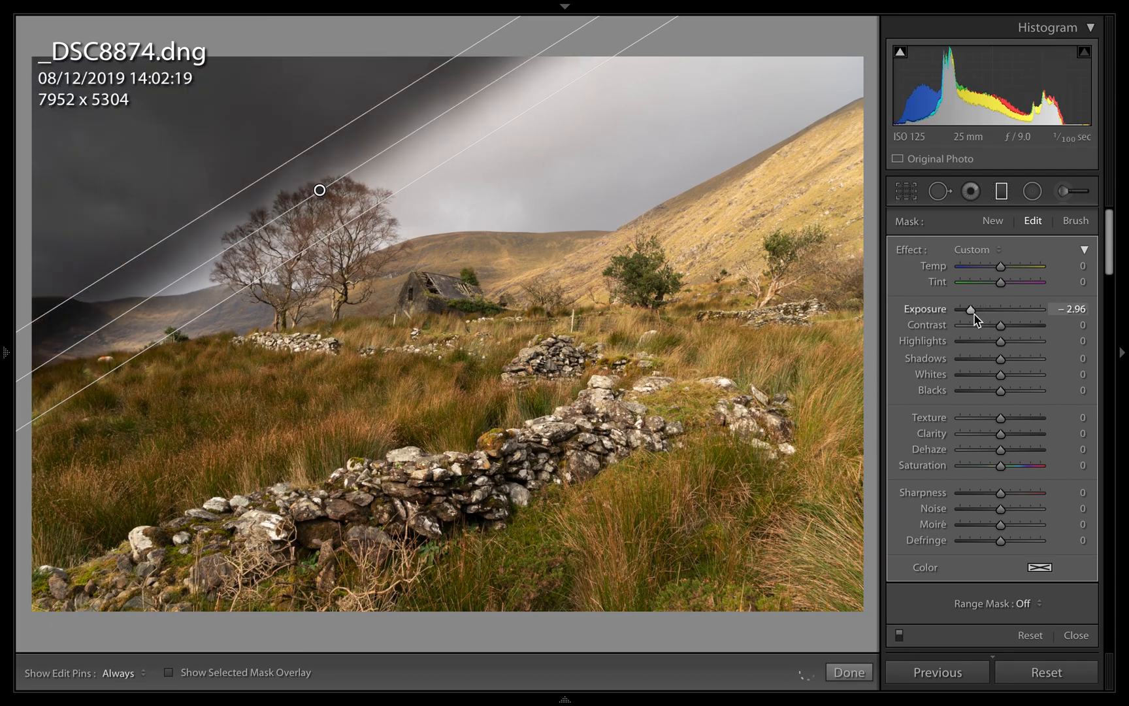
{"action": "left_click_drag", "start_coordinate": [347, 228], "coordinate": [514, 388]}
{"action": "left_click_drag", "start_coordinate": [376, 285], "coordinate": [397, 306]}
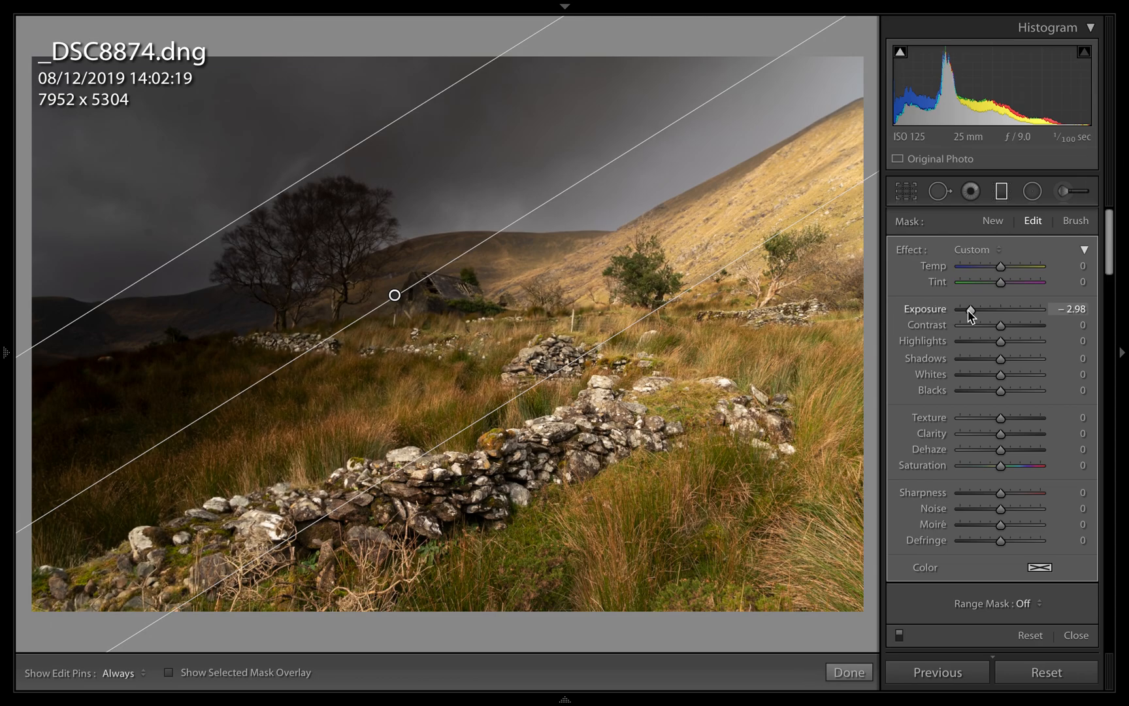
Set the graduated filter's Exposure to −0.74 and move it up into the sky above the bare trees.
{"action": "left_click_drag", "start_coordinate": [971, 315], "coordinate": [995, 319]}
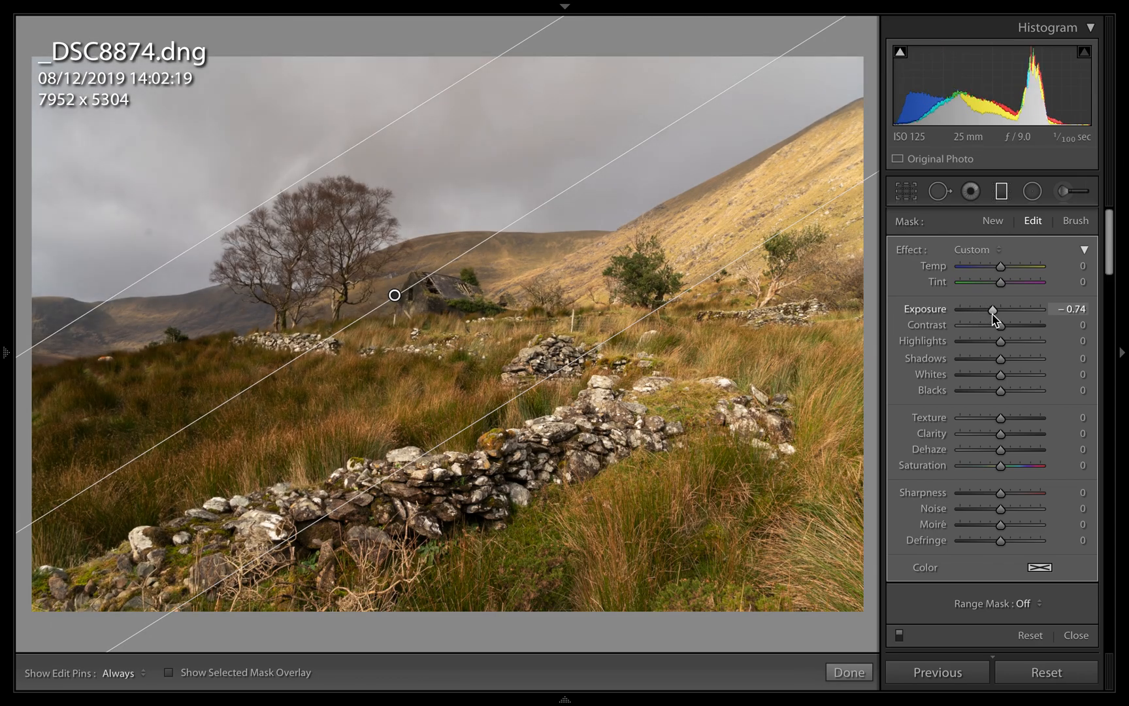
{"action": "left_click_drag", "start_coordinate": [472, 424], "coordinate": [407, 348]}
{"action": "left_click_drag", "start_coordinate": [369, 255], "coordinate": [369, 120]}
{"action": "mouse_move", "coordinate": [252, 168]}
{"action": "left_mouse_down"}
{"action": "mouse_move", "coordinate": [239, 194]}
{"action": "mouse_move", "coordinate": [241, 181]}
{"action": "left_mouse_up"}
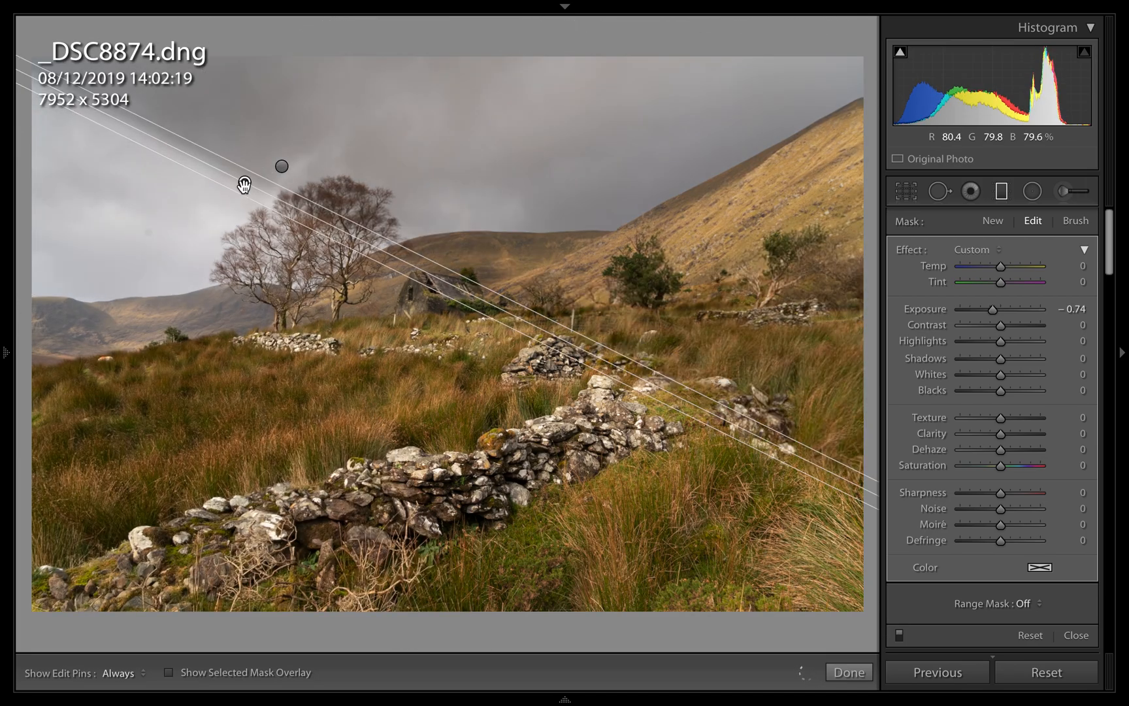
{"action": "right_click", "coordinate": [243, 182]}
{"action": "left_click", "coordinate": [282, 209]}
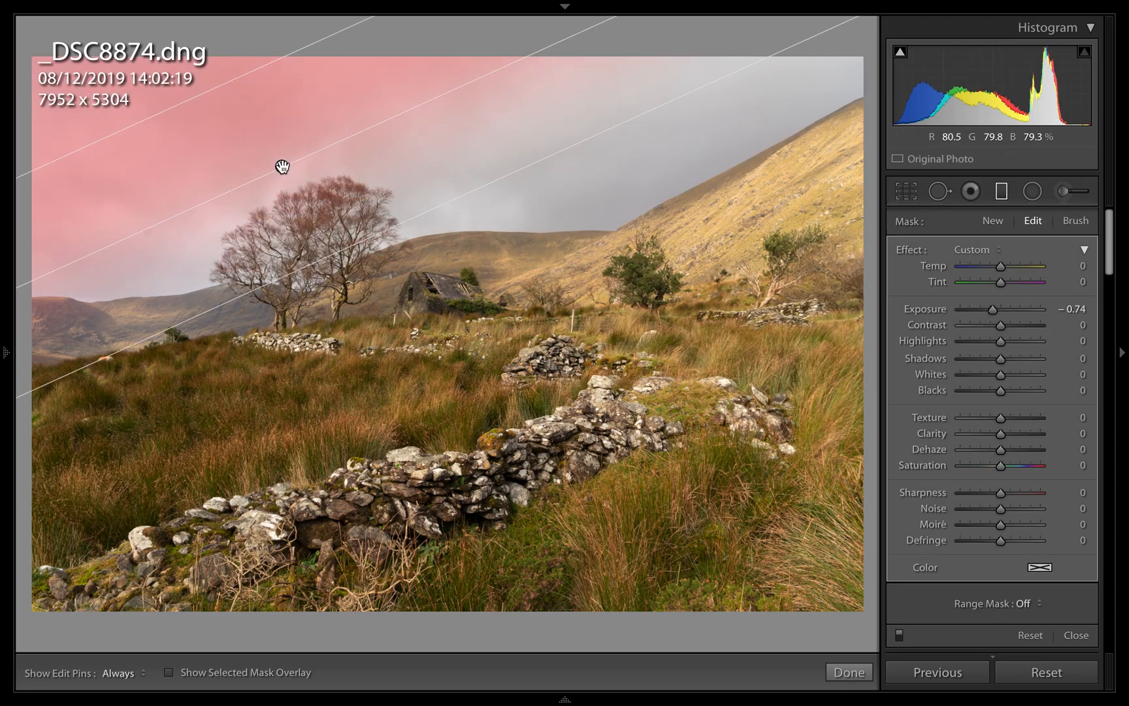
Shift the sky filter slightly down to the treetops and add a graduated filter with Exposure −0.72 over the lower-right grass corner.
{"action": "left_click_drag", "start_coordinate": [281, 167], "coordinate": [308, 181]}
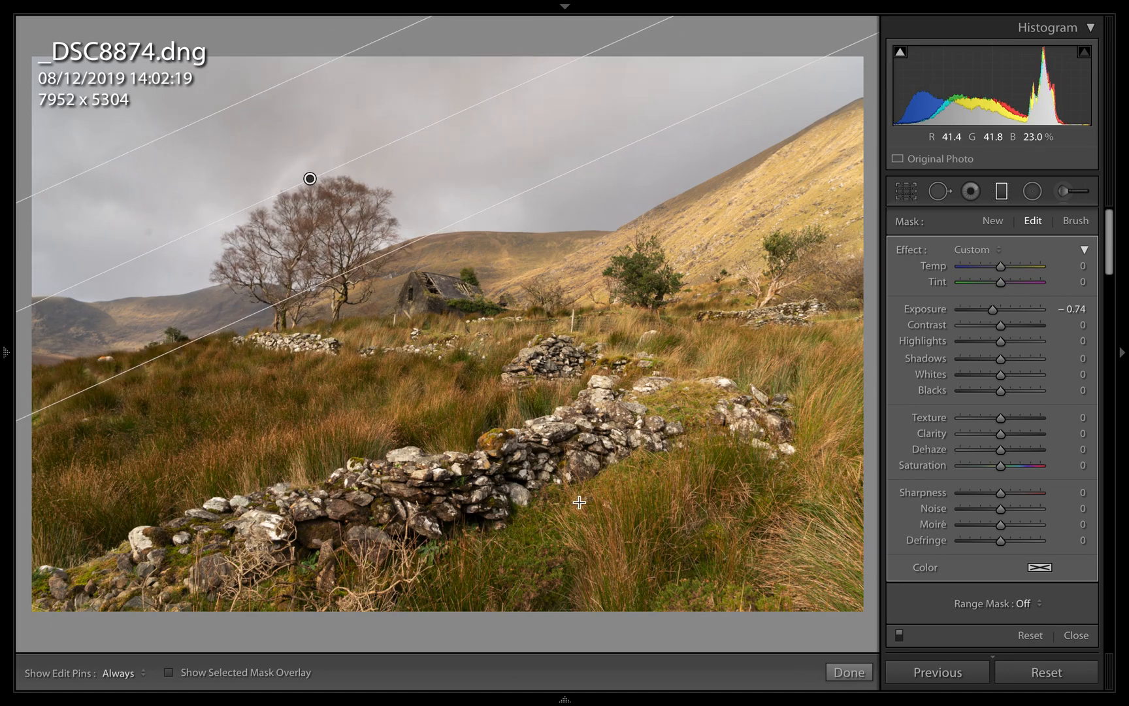
{"action": "left_click", "coordinate": [994, 222]}
{"action": "left_click_drag", "start_coordinate": [647, 513], "coordinate": [567, 375]}
{"action": "left_click_drag", "start_coordinate": [613, 444], "coordinate": [650, 473]}
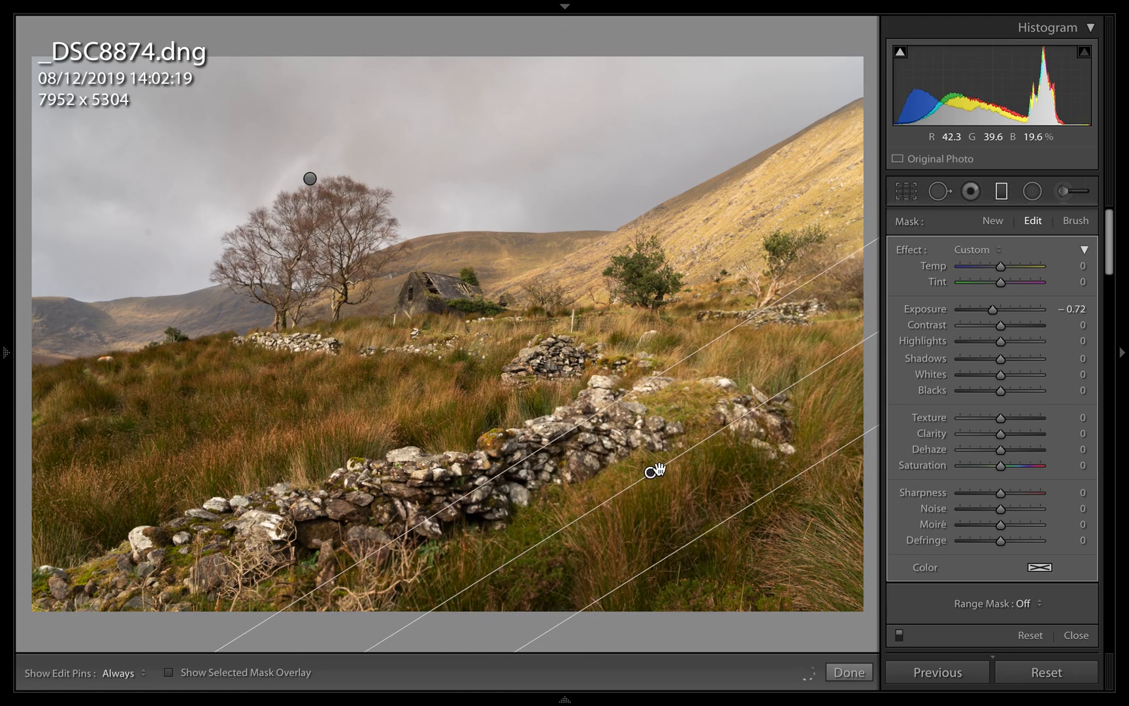
Add a graduated filter with Exposure −0.72 running diagonally from the upper-right corner, centred on the hillside just above the green bush.
{"action": "left_click", "coordinate": [992, 222]}
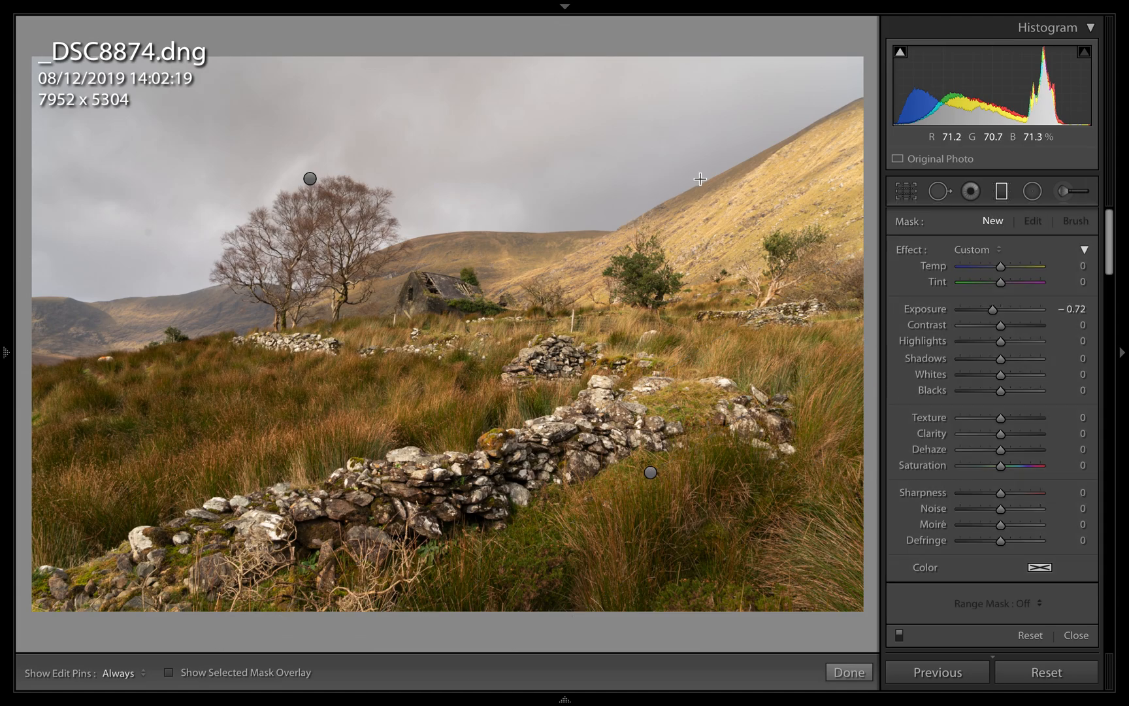
{"action": "left_click_drag", "start_coordinate": [688, 189], "coordinate": [570, 360]}
{"action": "left_click_drag", "start_coordinate": [636, 268], "coordinate": [678, 252]}
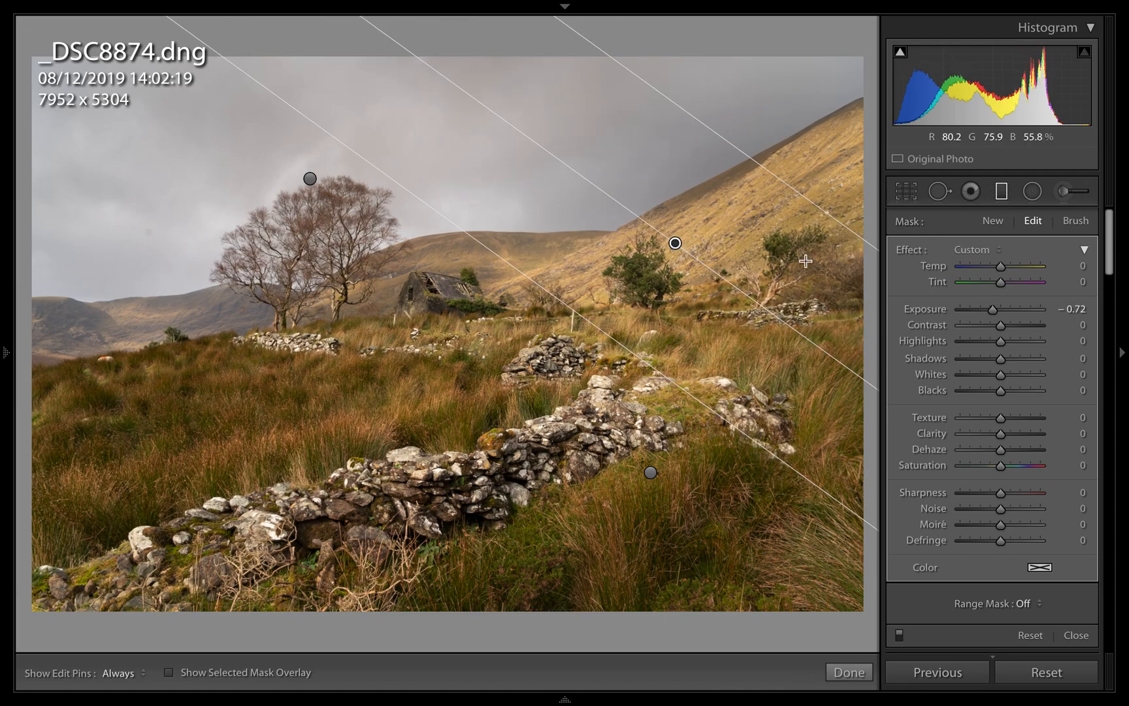
Add a near-vertical graduated filter with Exposure −0.72 that darkens the photo's left edge.
{"action": "left_click", "coordinate": [994, 223]}
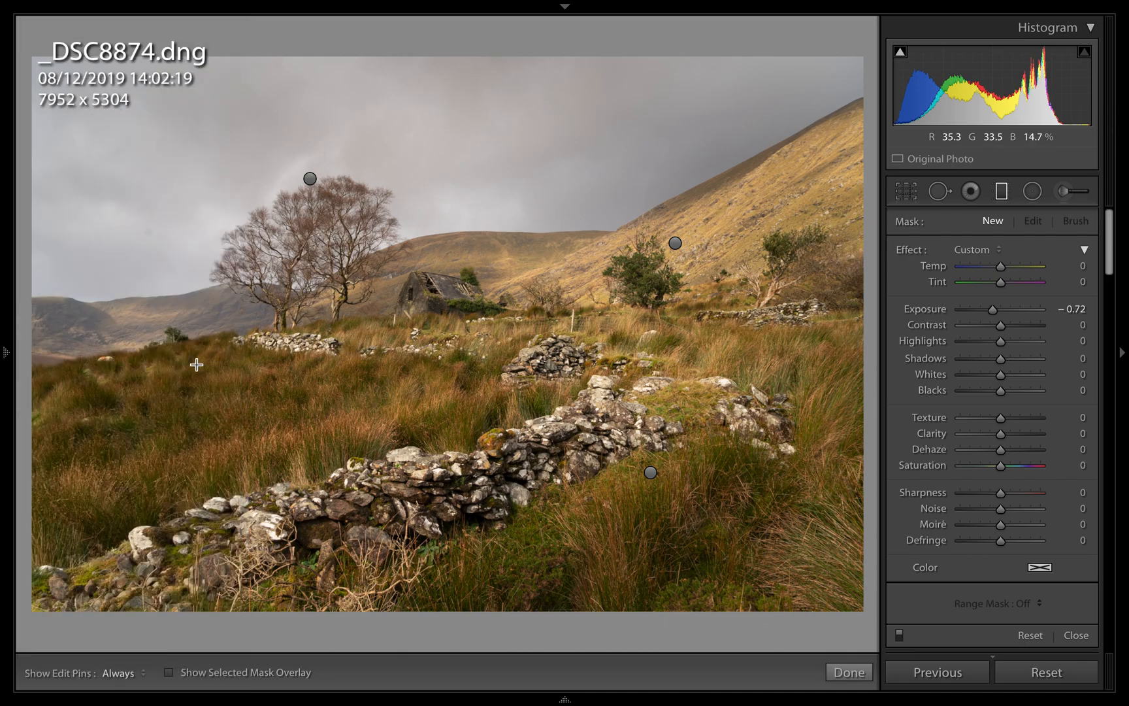
{"action": "left_click_drag", "start_coordinate": [268, 358], "coordinate": [352, 355]}
{"action": "left_click_drag", "start_coordinate": [278, 358], "coordinate": [170, 354]}
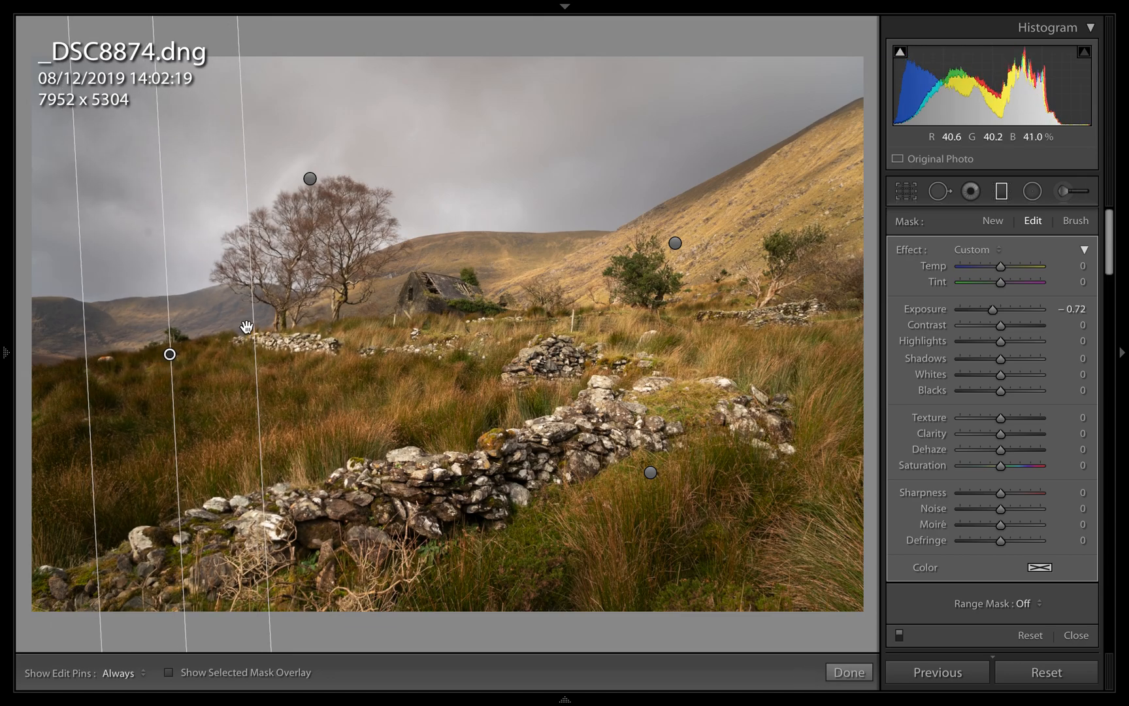
{"action": "left_click_drag", "start_coordinate": [188, 267], "coordinate": [189, 269]}
{"action": "right_click", "coordinate": [188, 268]}
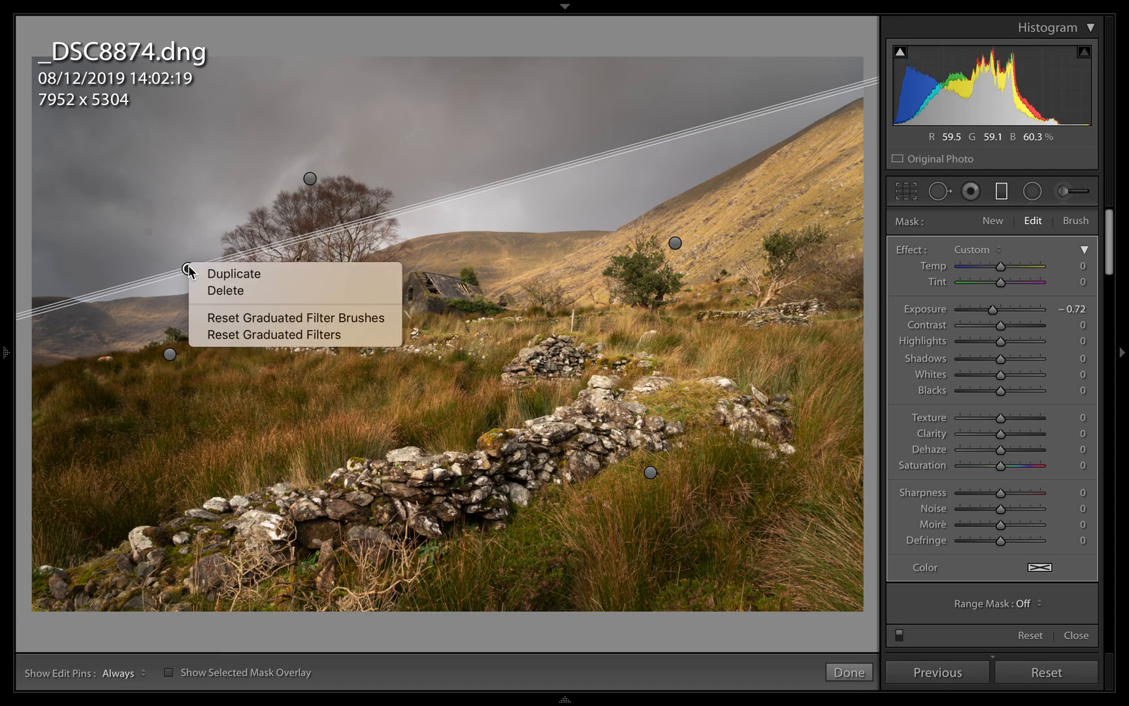
{"action": "left_click", "coordinate": [213, 293]}
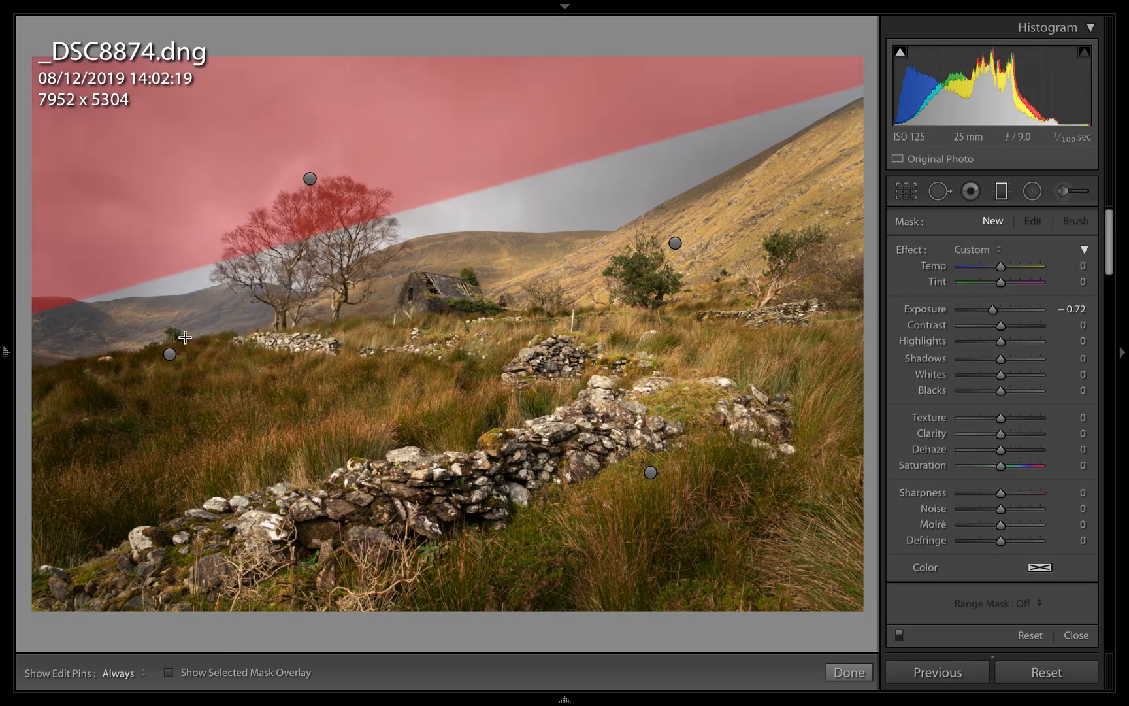
Rotate the left-edge graduated filter slightly towards vertical and widen its transition to the bare trees.
{"action": "left_click", "coordinate": [169, 354]}
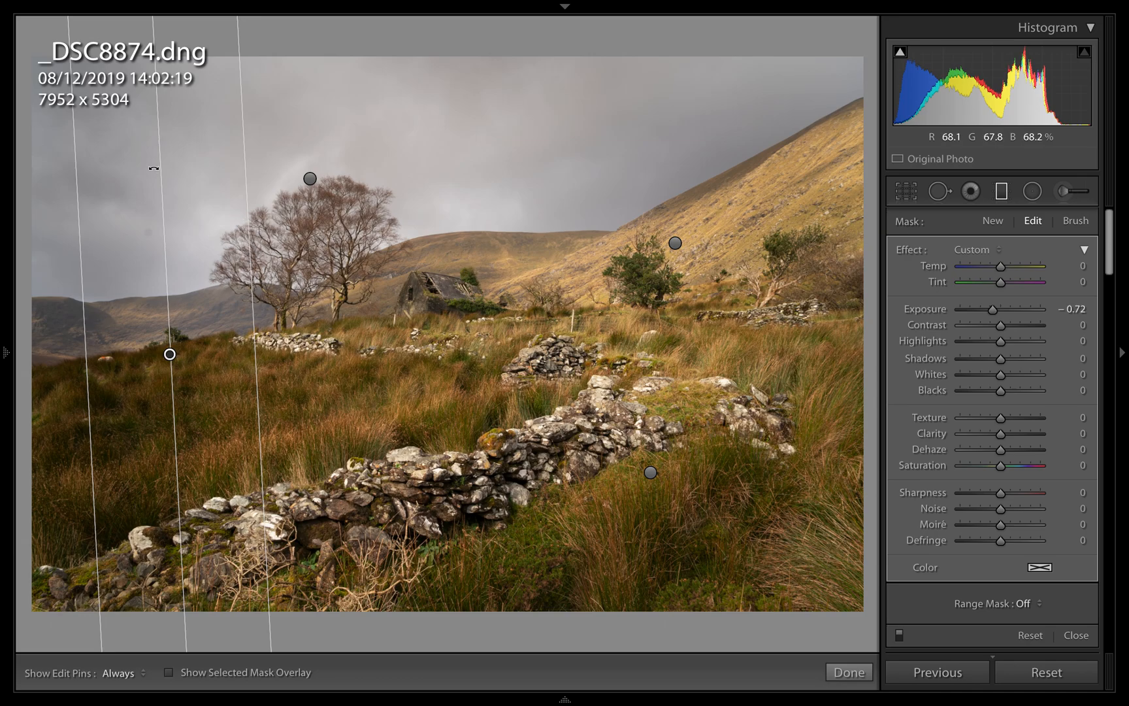
{"action": "left_click_drag", "start_coordinate": [159, 168], "coordinate": [175, 213]}
{"action": "left_click_drag", "start_coordinate": [257, 362], "coordinate": [320, 362]}
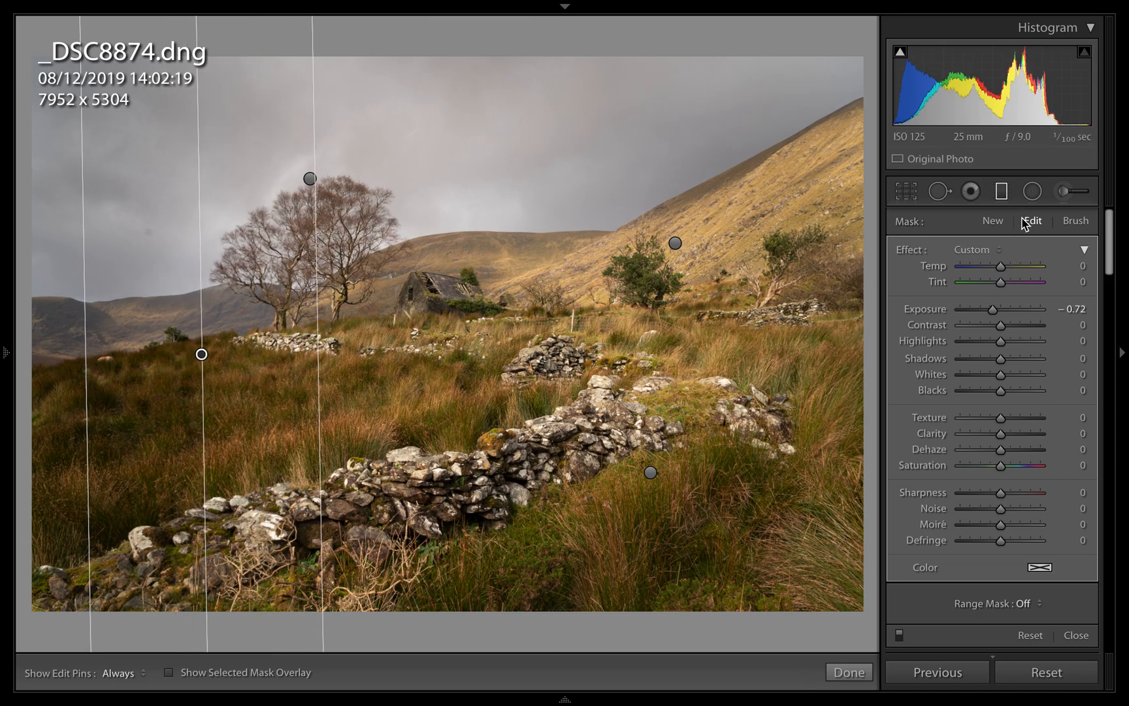
Add a gently slanted graduated filter with Exposure −0.72 over the sky, widen its transition, and centre it just right of the bare trees.
{"action": "left_click", "coordinate": [995, 222]}
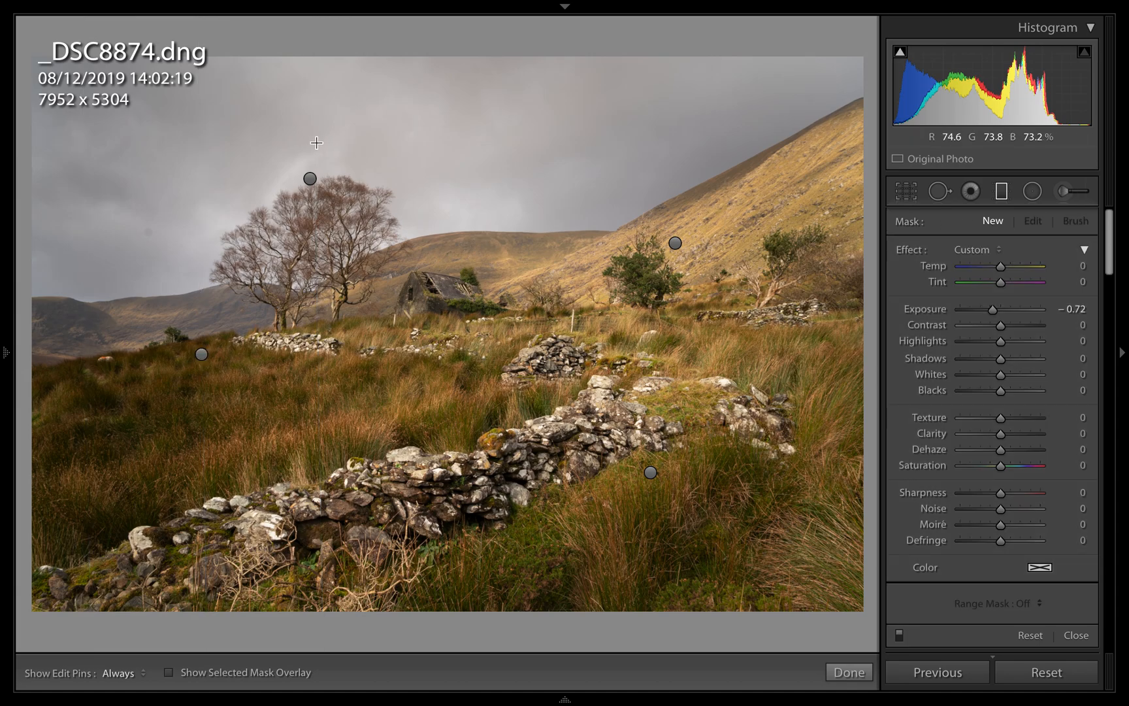
{"action": "left_click_drag", "start_coordinate": [393, 148], "coordinate": [424, 296]}
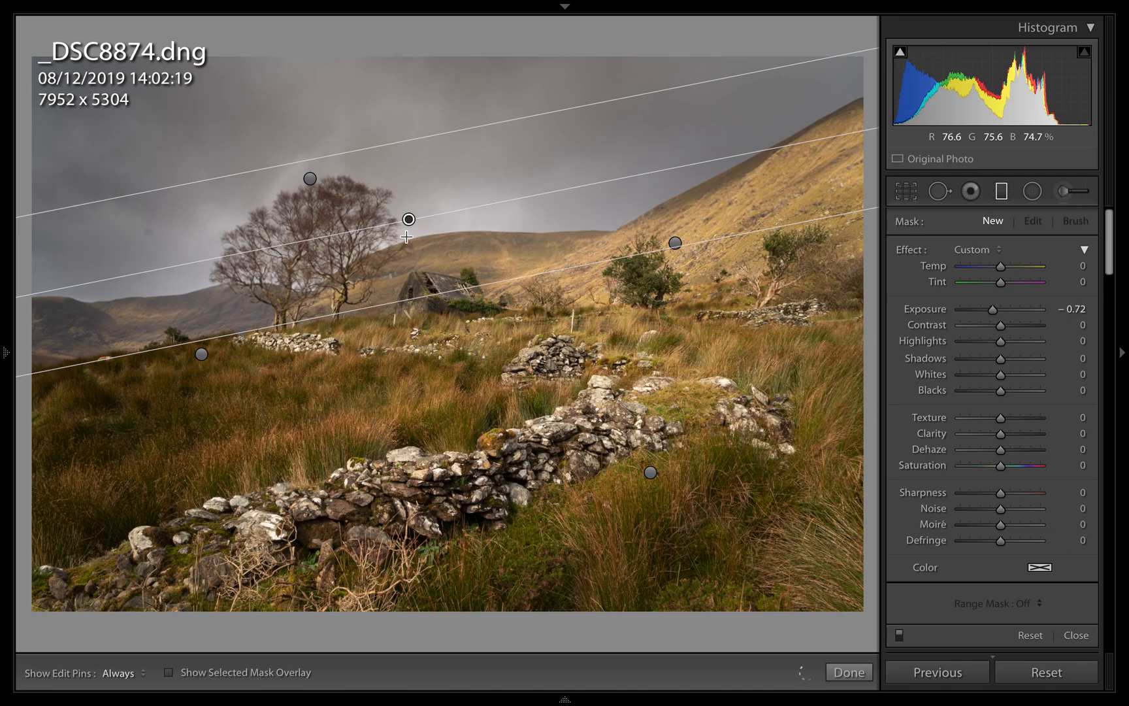
{"action": "left_click_drag", "start_coordinate": [409, 243], "coordinate": [410, 243]}
{"action": "left_click_drag", "start_coordinate": [383, 151], "coordinate": [375, 120]}
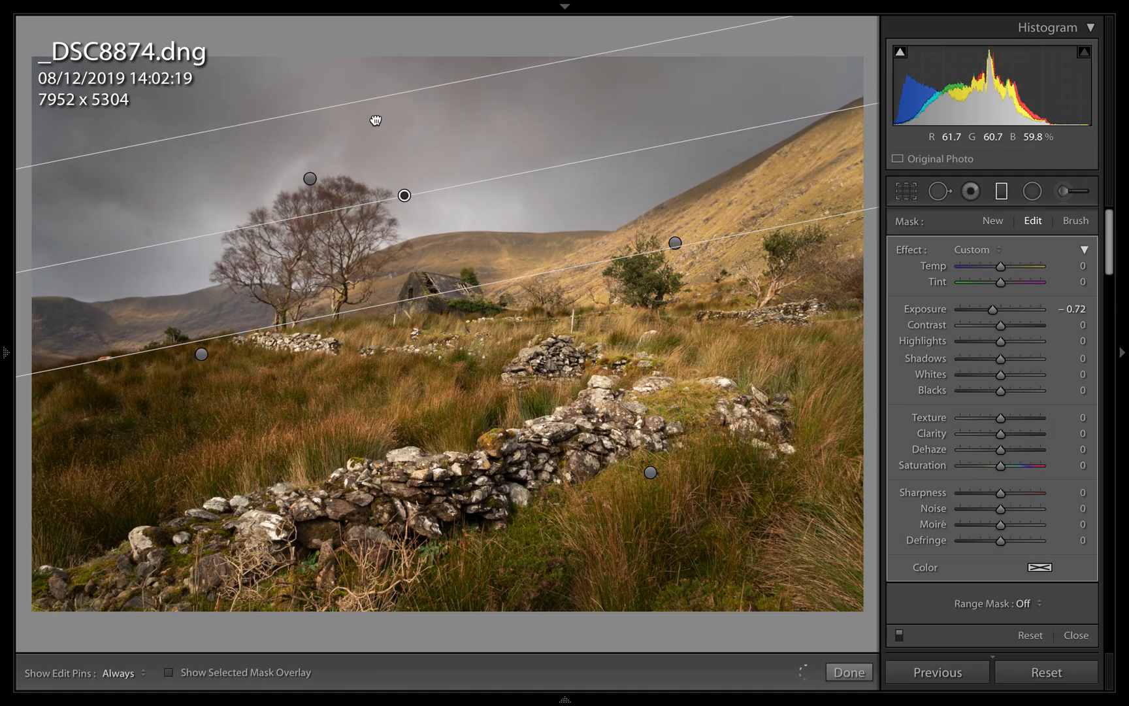
{"action": "left_click_drag", "start_coordinate": [405, 195], "coordinate": [405, 209]}
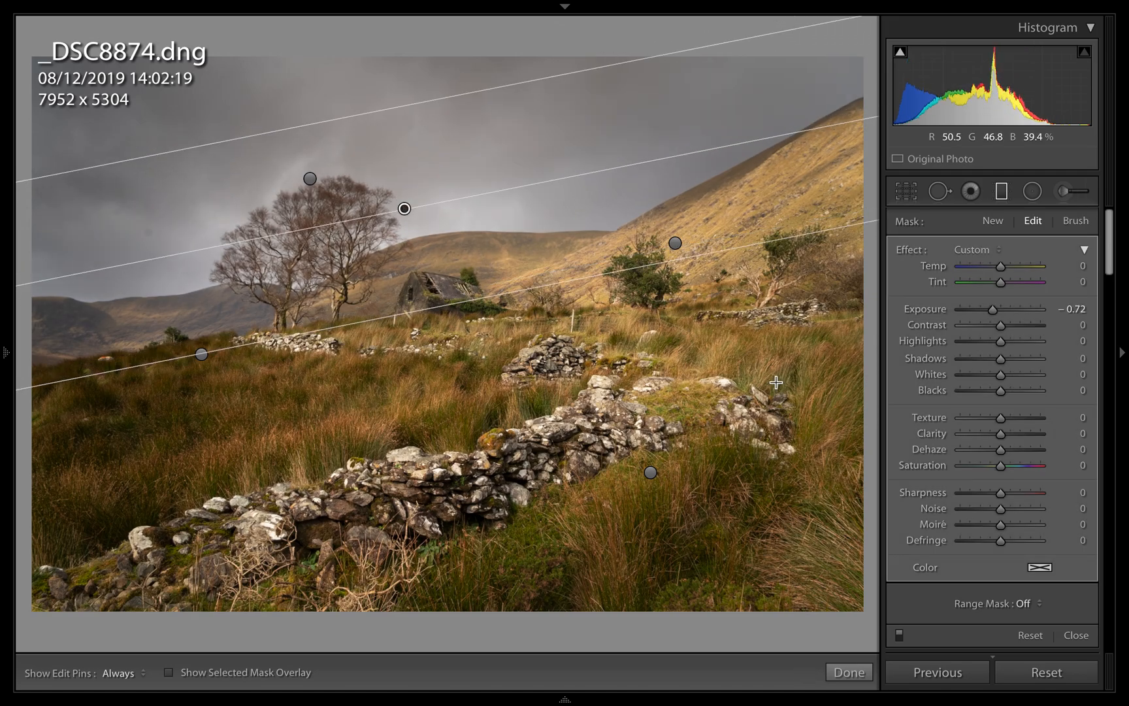
Add a second diagonal graduated filter with Exposure −0.72 from the upper-right corner, beside the existing pin on the hillside.
{"action": "left_click", "coordinate": [993, 221]}
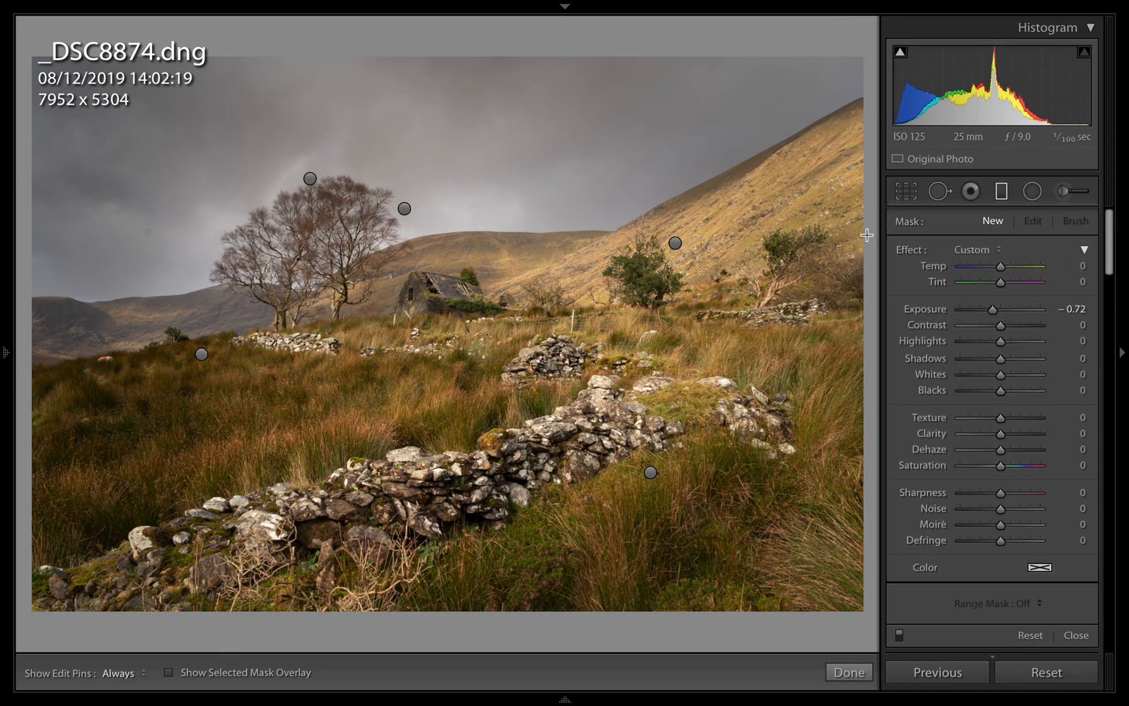
{"action": "left_click_drag", "start_coordinate": [674, 264], "coordinate": [673, 366]}
{"action": "left_click_drag", "start_coordinate": [730, 300], "coordinate": [705, 220]}
{"action": "left_click_drag", "start_coordinate": [626, 299], "coordinate": [611, 320]}
{"action": "left_click_drag", "start_coordinate": [699, 231], "coordinate": [681, 249]}
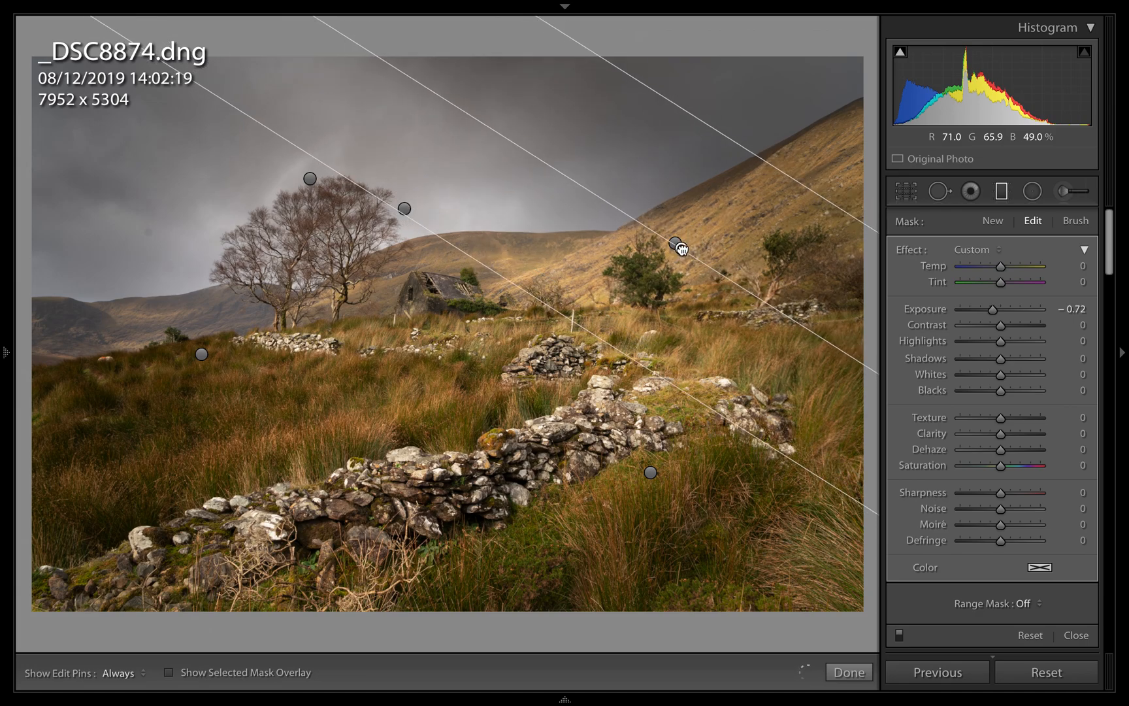
Add a graduated filter with Exposure −0.72 rising from the bottom edge, with a wide transition centred below the stone wall.
{"action": "left_click", "coordinate": [991, 222]}
{"action": "left_click_drag", "start_coordinate": [430, 525], "coordinate": [413, 384]}
{"action": "left_click_drag", "start_coordinate": [420, 464], "coordinate": [420, 463]}
{"action": "left_click_drag", "start_coordinate": [438, 546], "coordinate": [442, 618]}
{"action": "left_click_drag", "start_coordinate": [427, 518], "coordinate": [441, 551]}
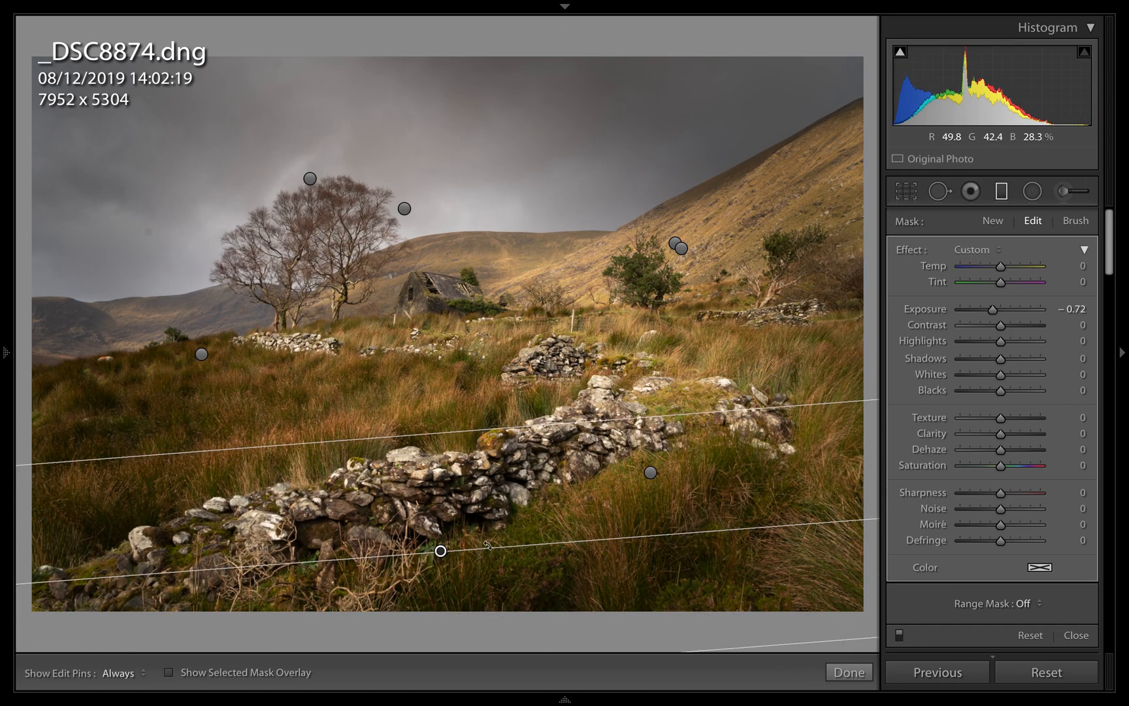
Add a diagonal graduated filter with Exposure −0.72 from the upper-left sky, centred just above the bare trees.
{"action": "left_click", "coordinate": [993, 223]}
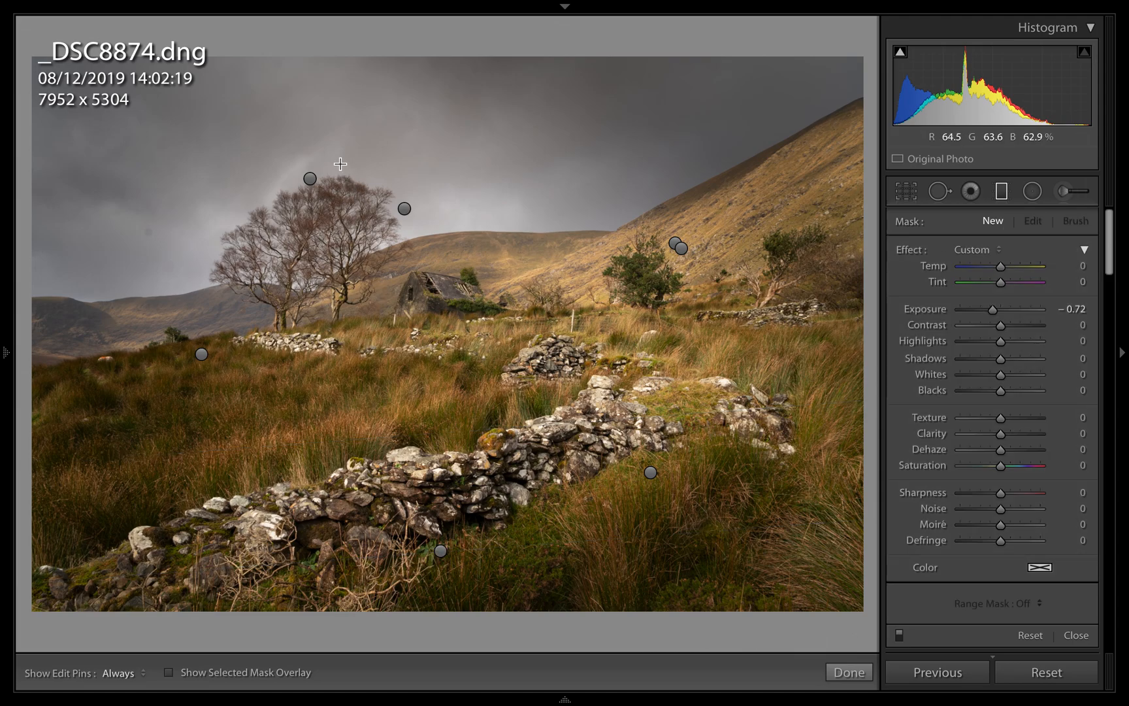
{"action": "left_click_drag", "start_coordinate": [348, 180], "coordinate": [412, 334]}
{"action": "left_click_drag", "start_coordinate": [377, 256], "coordinate": [356, 156]}
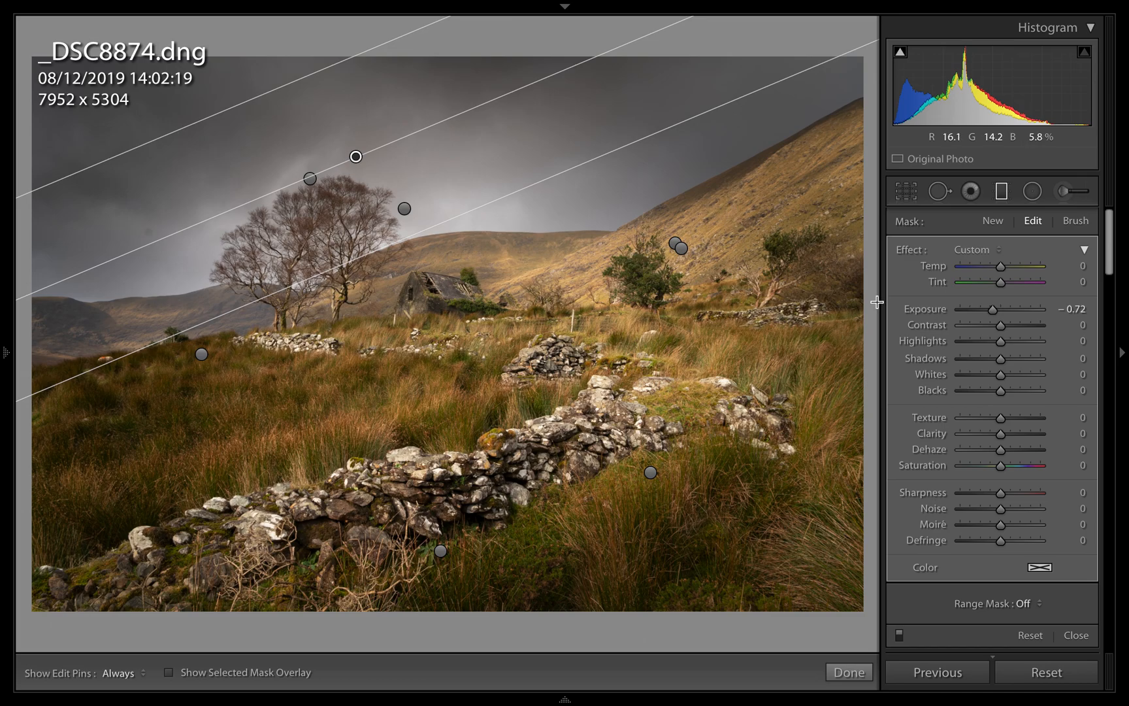
Add a wide diagonal graduated filter with Exposure −0.72 from the upper-right corner, centred on the green bush.
{"action": "left_click", "coordinate": [994, 221]}
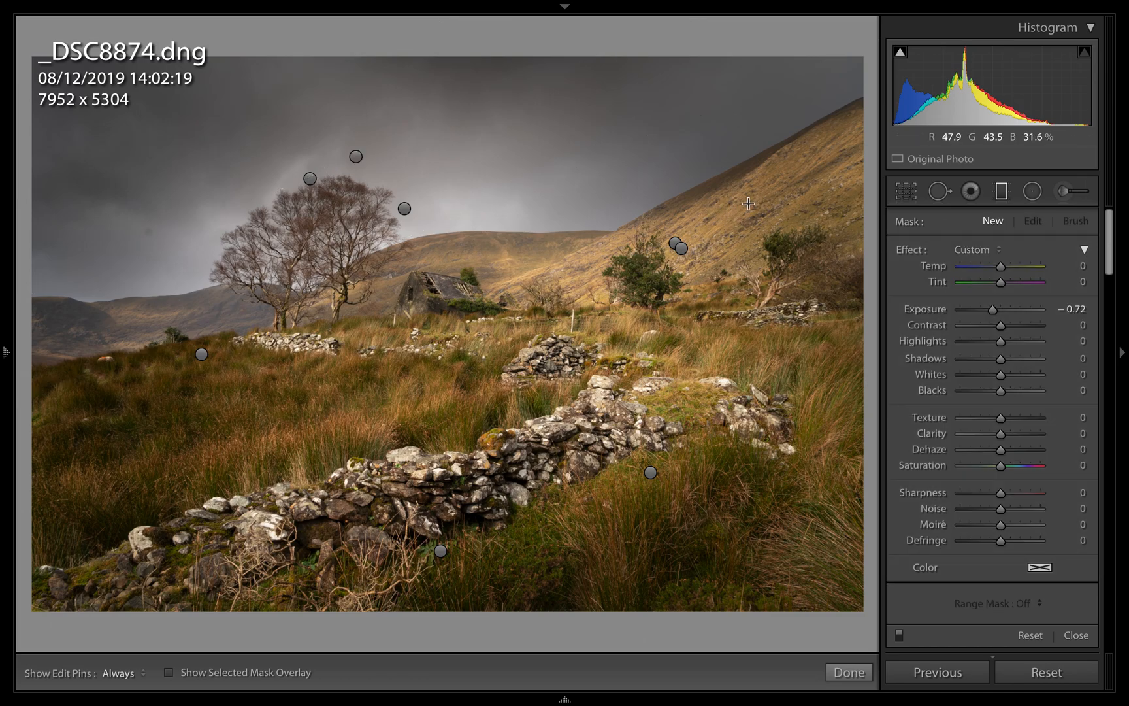
{"action": "left_click_drag", "start_coordinate": [708, 257], "coordinate": [552, 370]}
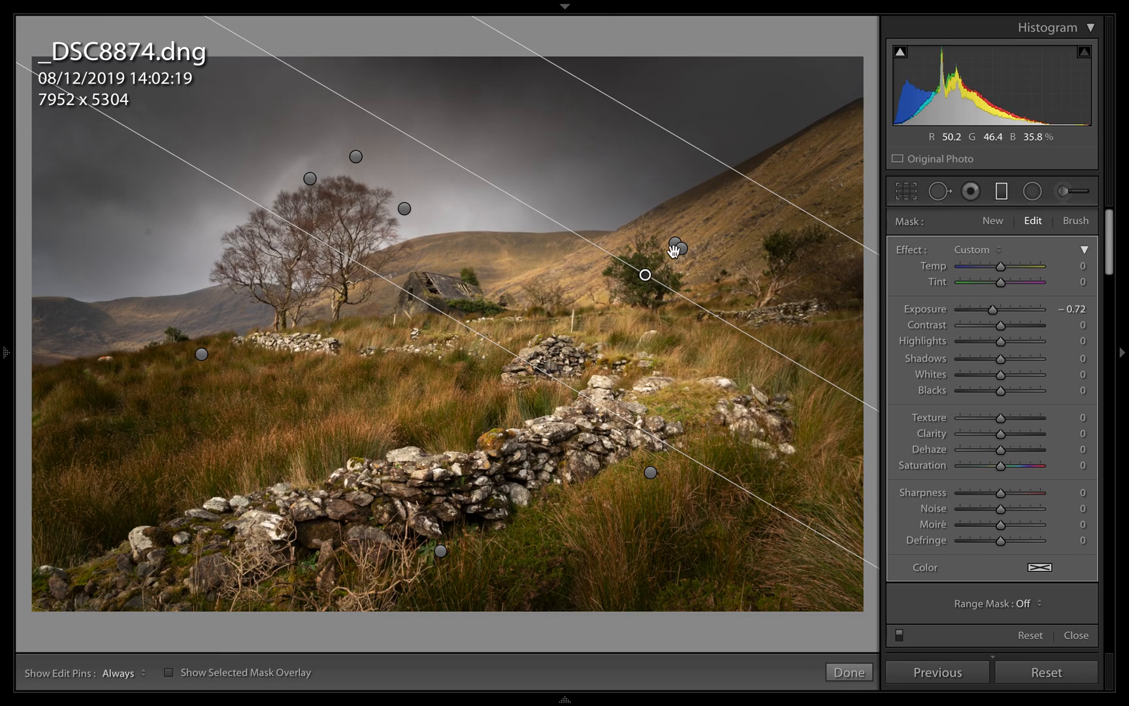
{"action": "left_click_drag", "start_coordinate": [728, 219], "coordinate": [729, 204]}
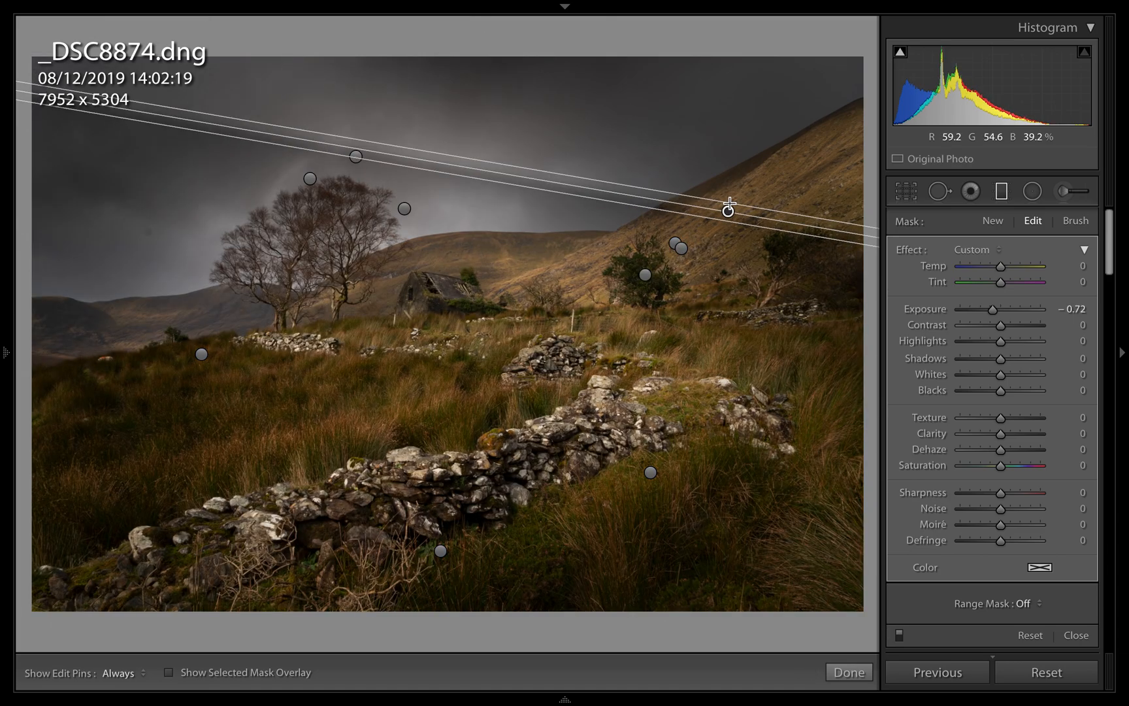
{"action": "right_click", "coordinate": [728, 209]}
{"action": "left_click", "coordinate": [745, 235]}
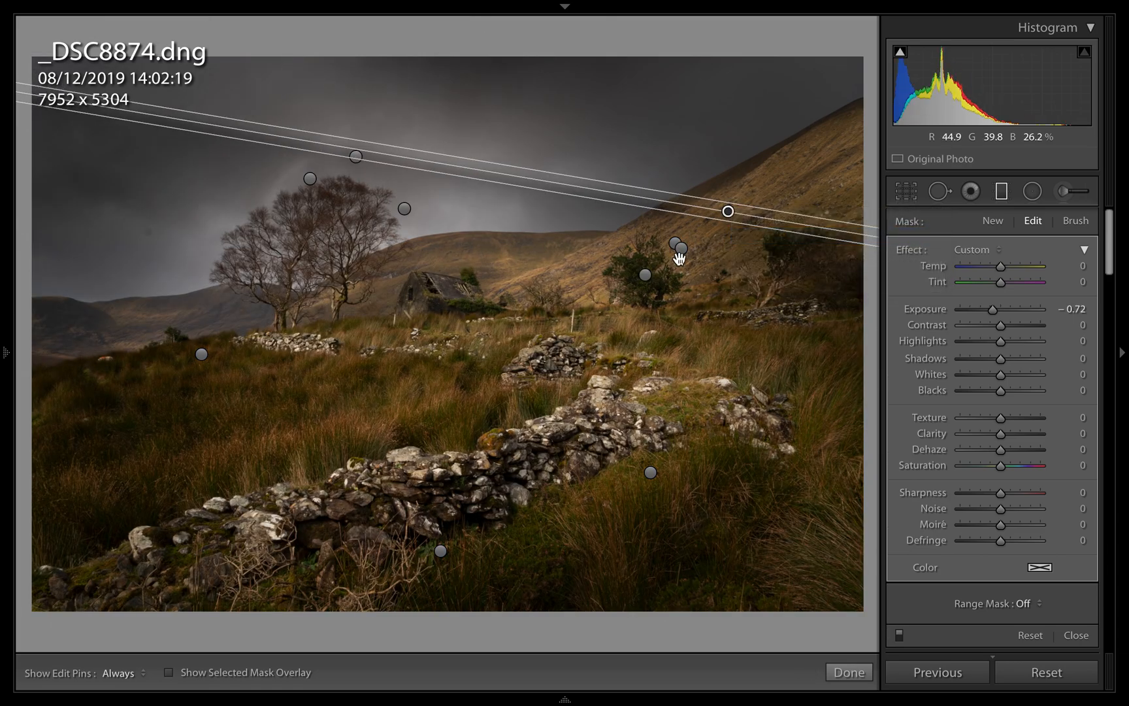
Move the graduated filter on the green bush up into the sky, tilt it closer to horizontal, and finish the graduated filters.
{"action": "left_click", "coordinate": [645, 275]}
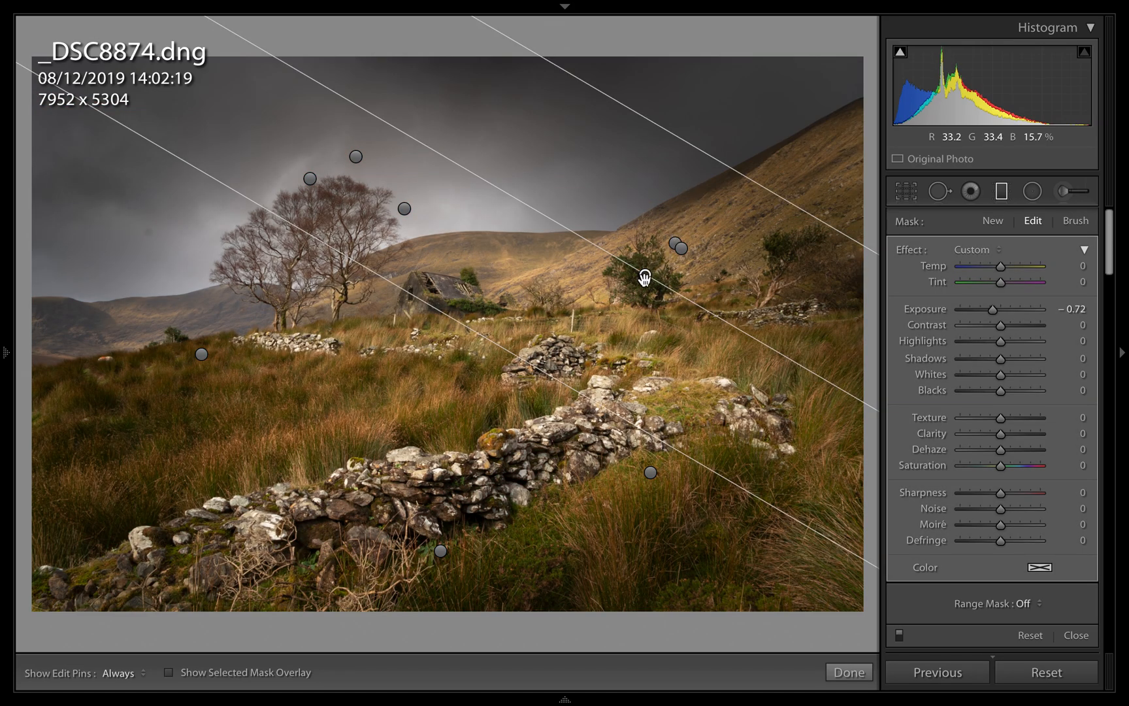
{"action": "left_click_drag", "start_coordinate": [645, 275], "coordinate": [684, 210]}
{"action": "left_click_drag", "start_coordinate": [574, 155], "coordinate": [533, 143]}
{"action": "left_click_drag", "start_coordinate": [683, 210], "coordinate": [566, 154]}
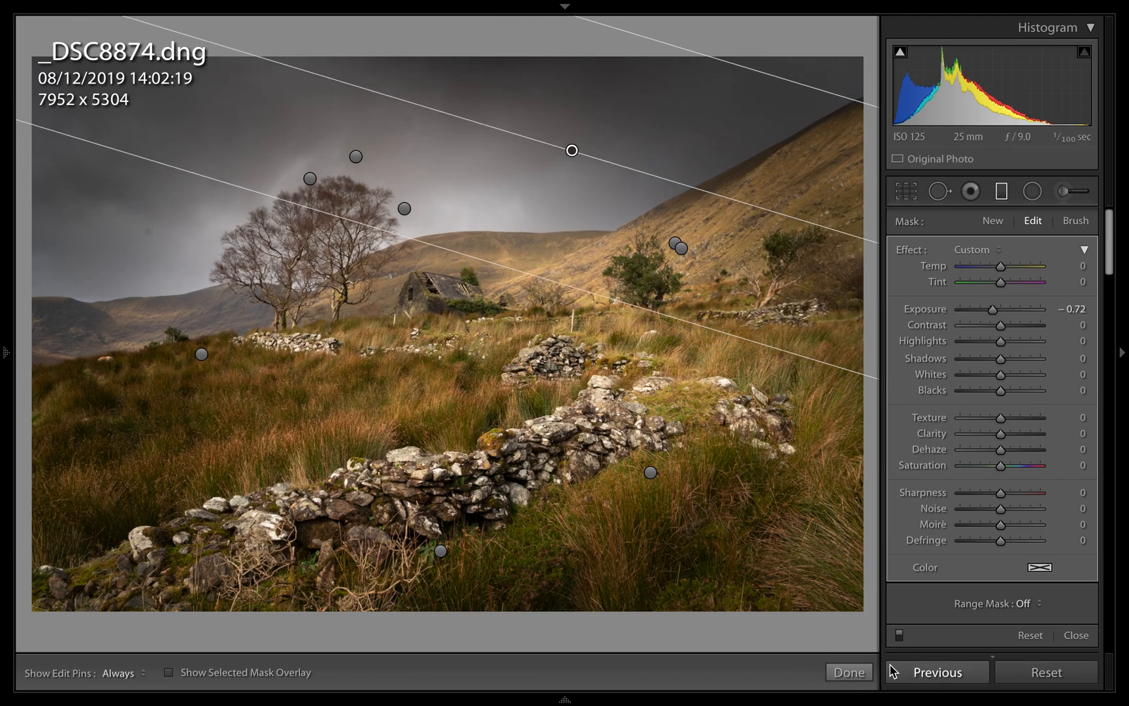
{"action": "left_click", "coordinate": [849, 671]}
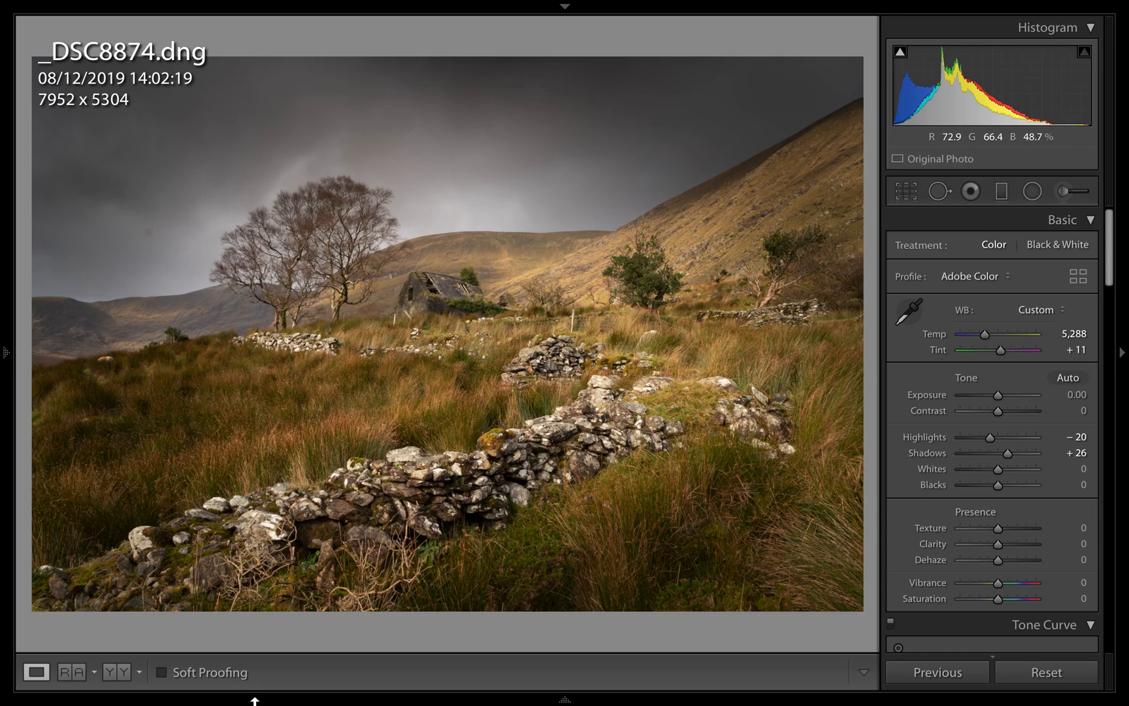
Compare the photo before and after side by side and return to the single-photo view.
{"action": "left_click", "coordinate": [109, 673]}
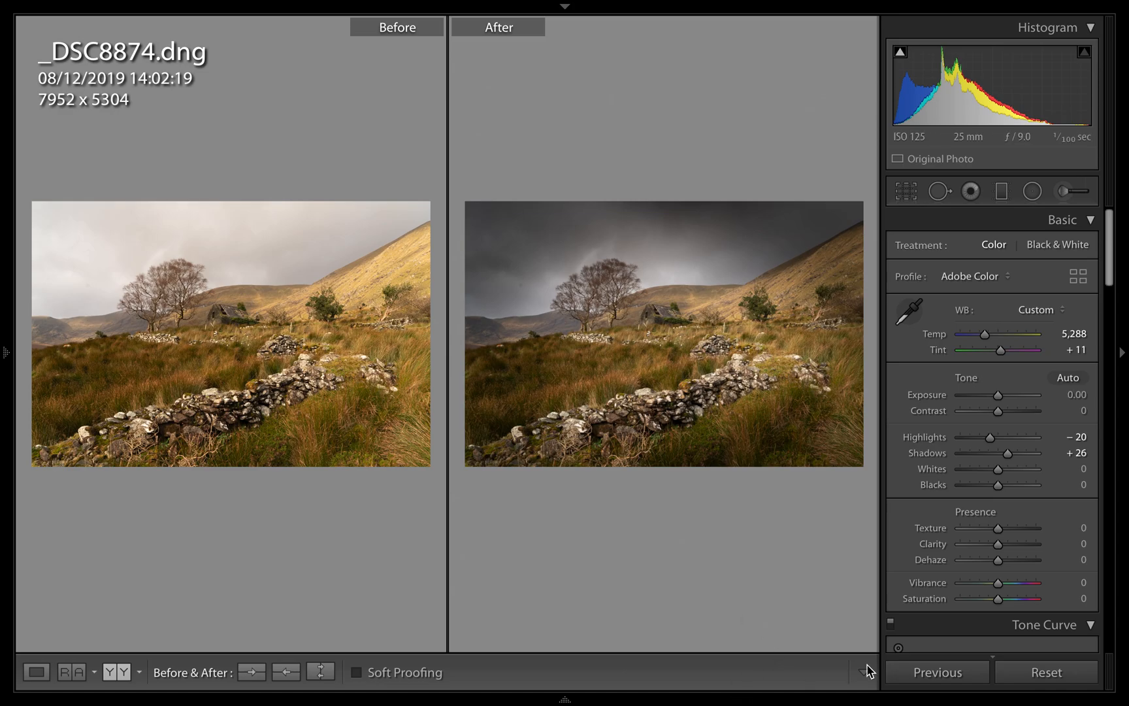
{"action": "left_click", "coordinate": [35, 669]}
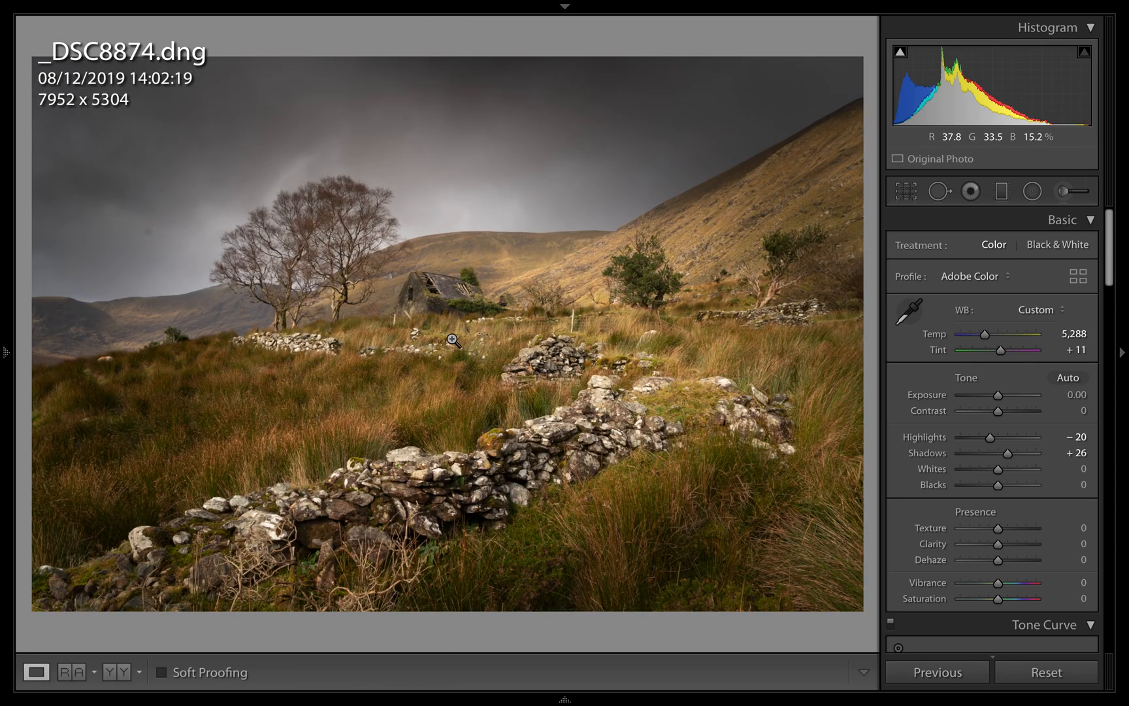
Add an inverted elliptical radial filter with Exposure −2.02 around the stone cottage.
{"action": "left_click", "coordinate": [1033, 192]}
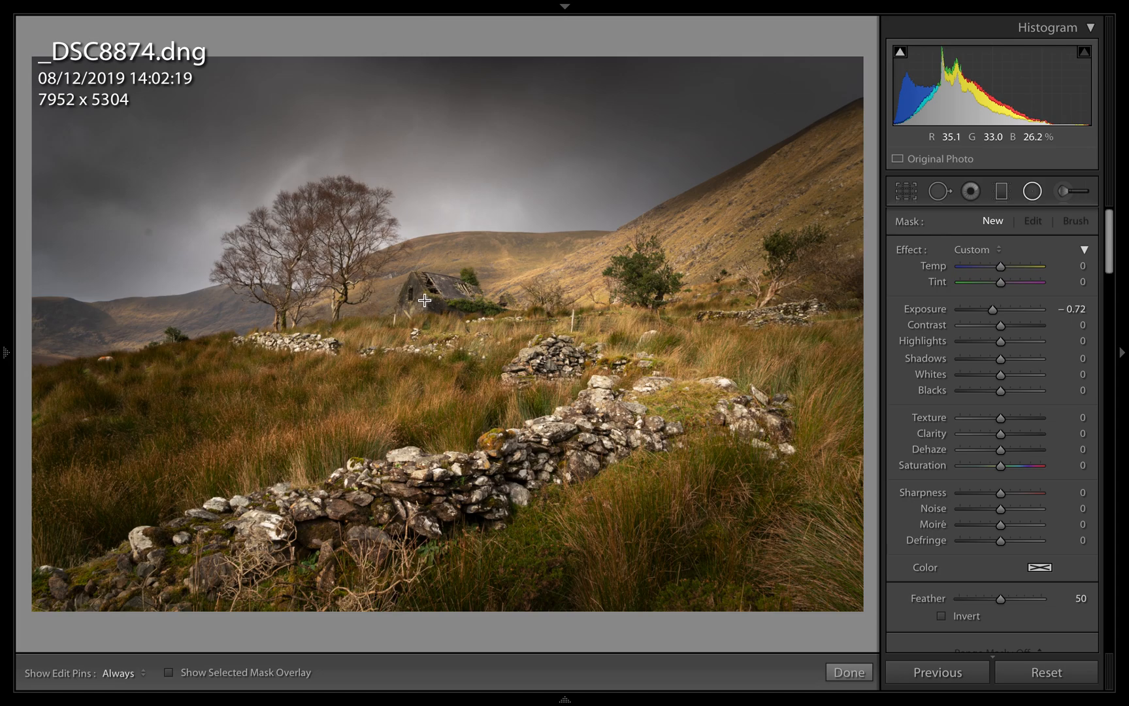
{"action": "left_click_drag", "start_coordinate": [420, 295], "coordinate": [539, 358]}
{"action": "mouse_move", "coordinate": [433, 302]}
{"action": "left_mouse_down"}
{"action": "mouse_move", "coordinate": [449, 319]}
{"action": "mouse_move", "coordinate": [424, 324]}
{"action": "left_mouse_up"}
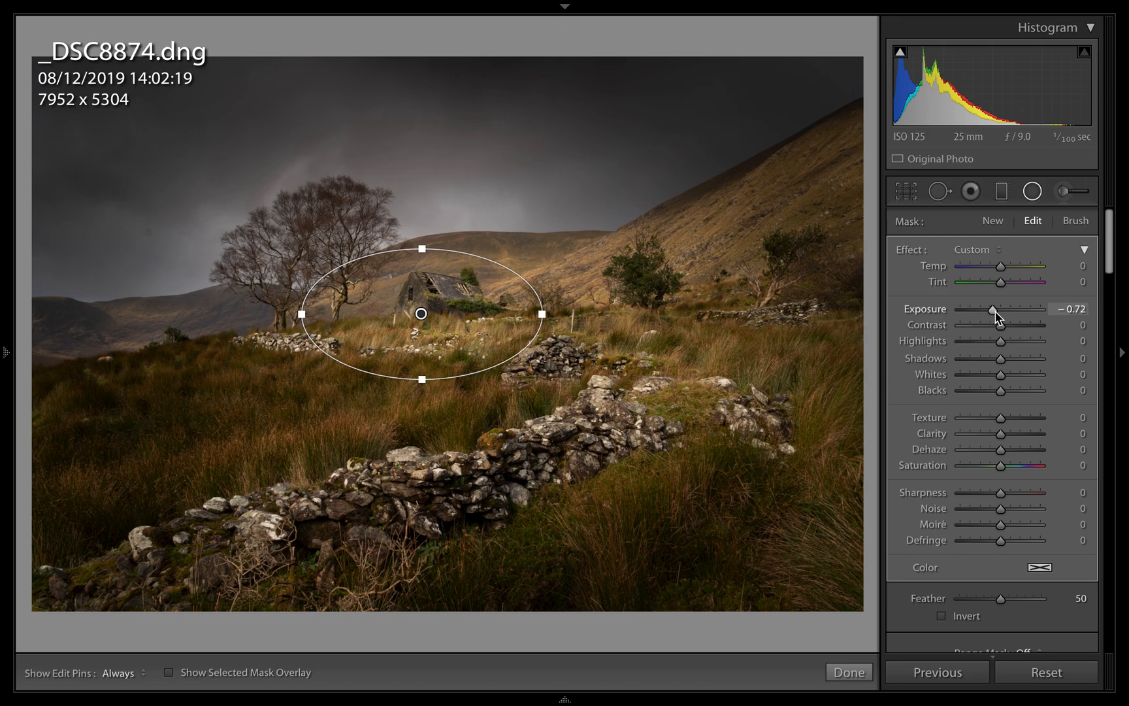
{"action": "left_click_drag", "start_coordinate": [994, 316], "coordinate": [982, 321]}
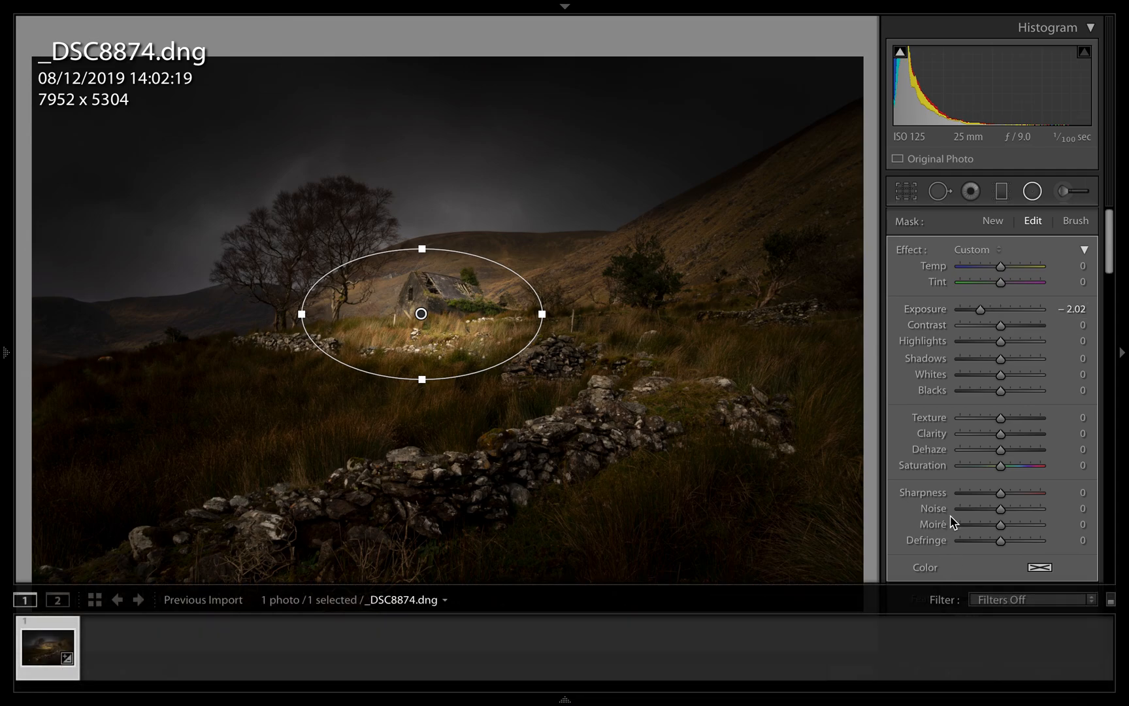
{"action": "left_click", "coordinate": [941, 617]}
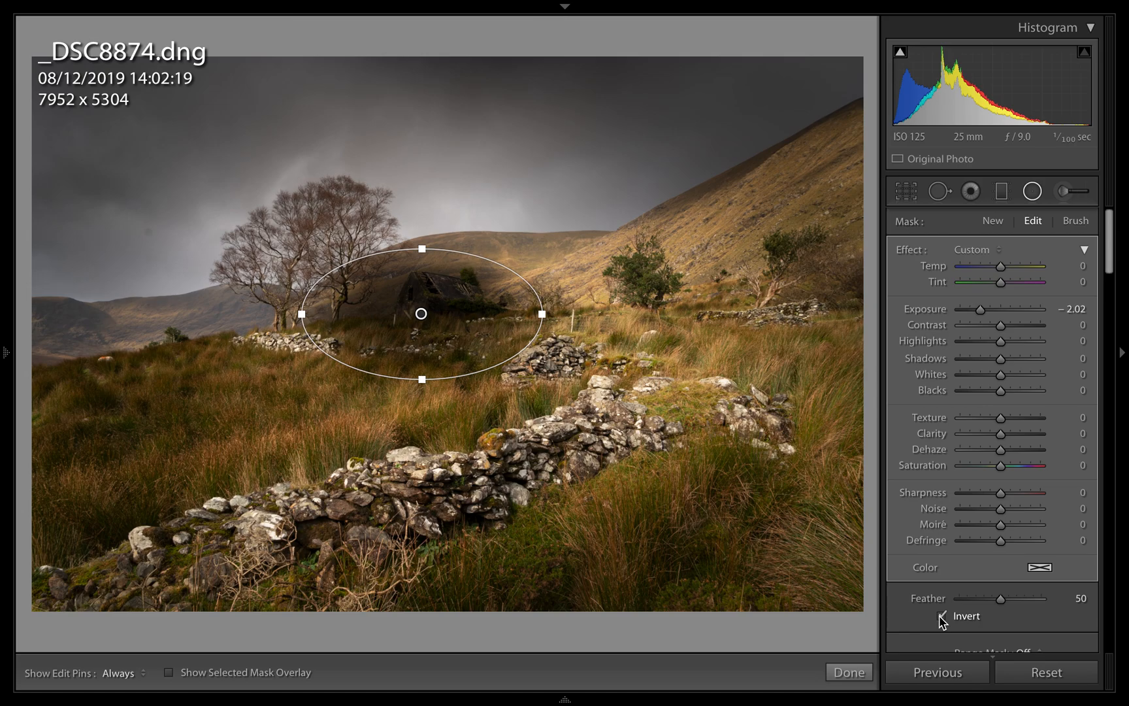
Turn off Invert on the cottage radial filter, set its Exposure to −0.21, move it slightly left, and finish the filter.
{"action": "left_click", "coordinate": [941, 617]}
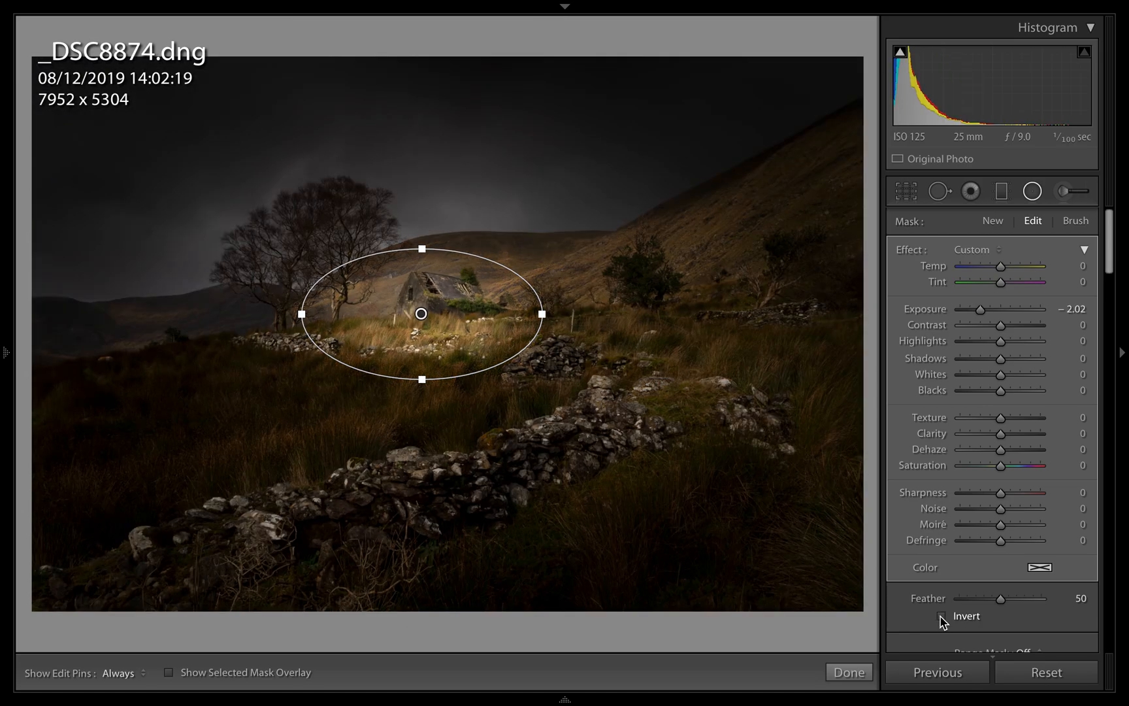
{"action": "mouse_move", "coordinate": [994, 315]}
{"action": "left_mouse_down"}
{"action": "mouse_move", "coordinate": [1021, 313]}
{"action": "mouse_move", "coordinate": [1006, 325]}
{"action": "left_mouse_up"}
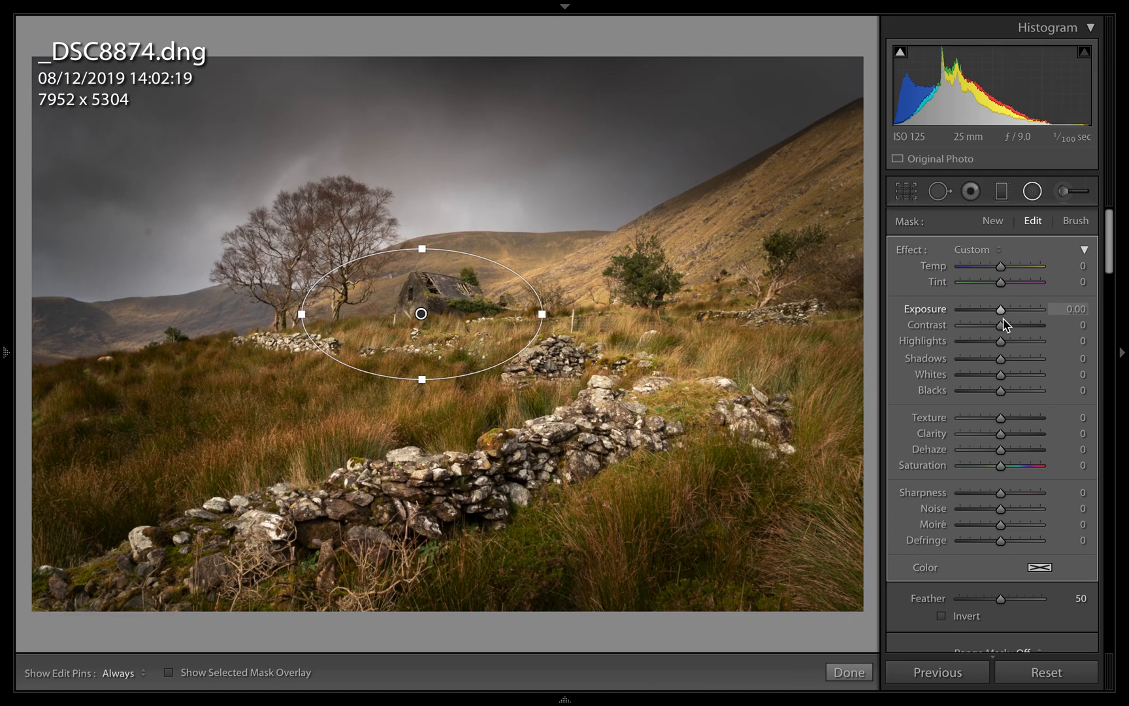
{"action": "left_click_drag", "start_coordinate": [1005, 317], "coordinate": [1004, 320]}
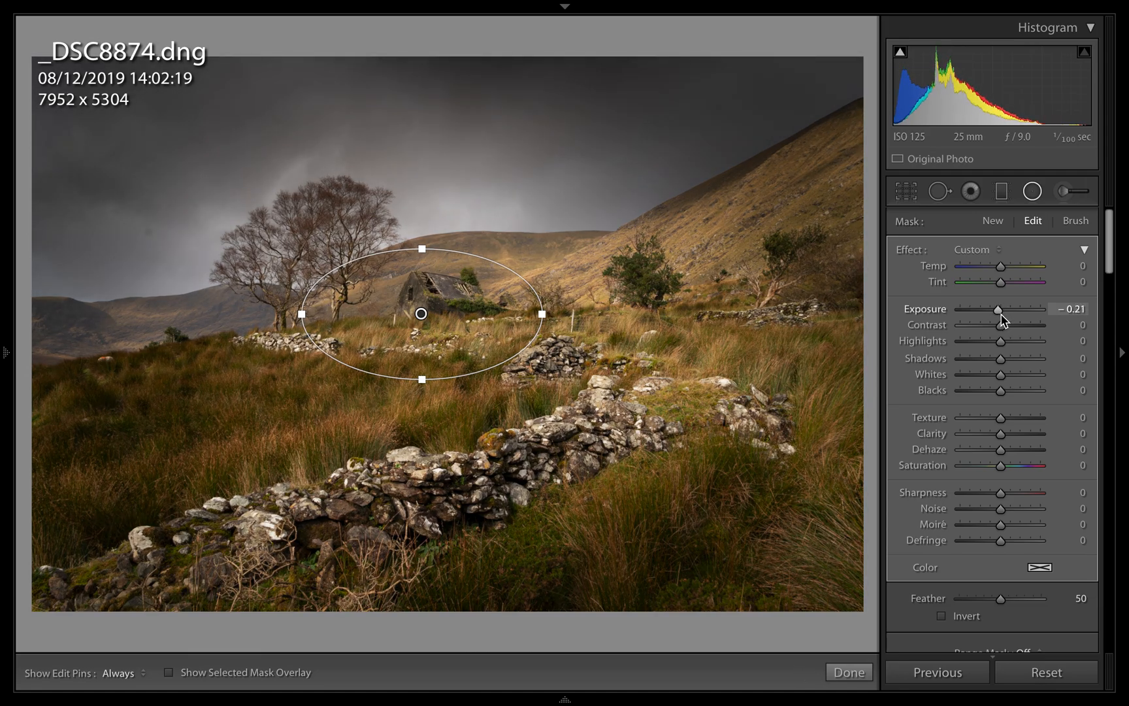
{"action": "mouse_move", "coordinate": [425, 318]}
{"action": "left_mouse_down"}
{"action": "mouse_move", "coordinate": [438, 306]}
{"action": "mouse_move", "coordinate": [481, 414]}
{"action": "mouse_move", "coordinate": [260, 411]}
{"action": "mouse_move", "coordinate": [433, 306]}
{"action": "mouse_move", "coordinate": [413, 312]}
{"action": "left_mouse_up"}
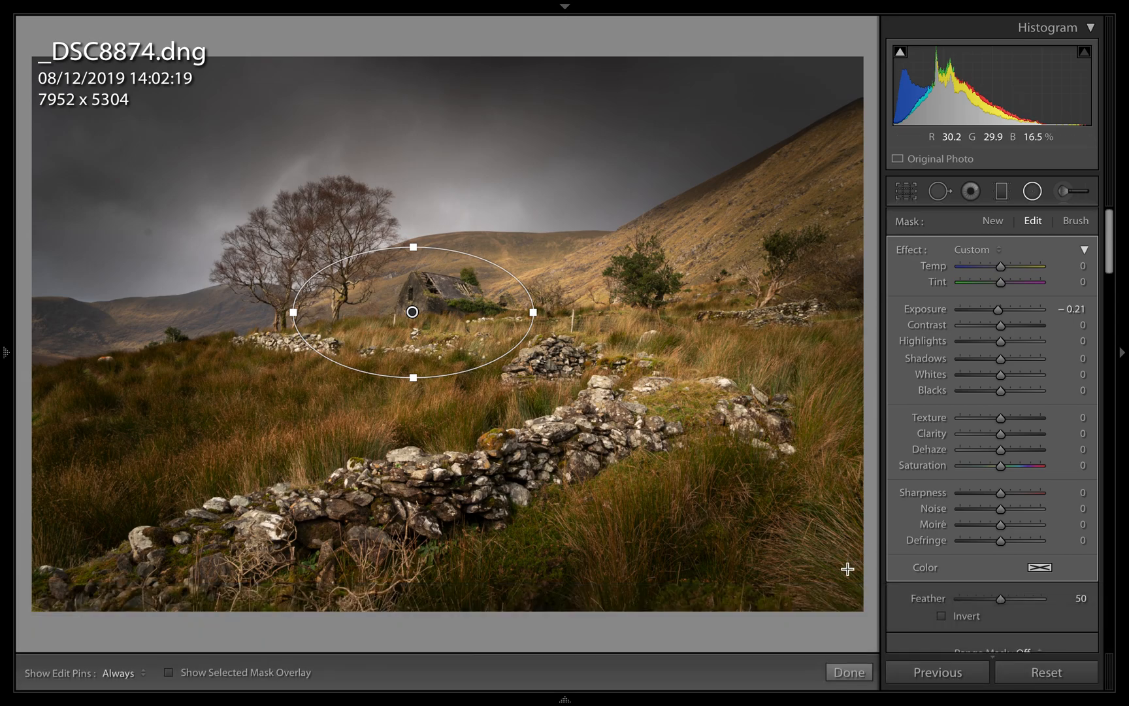
{"action": "left_click", "coordinate": [849, 673]}
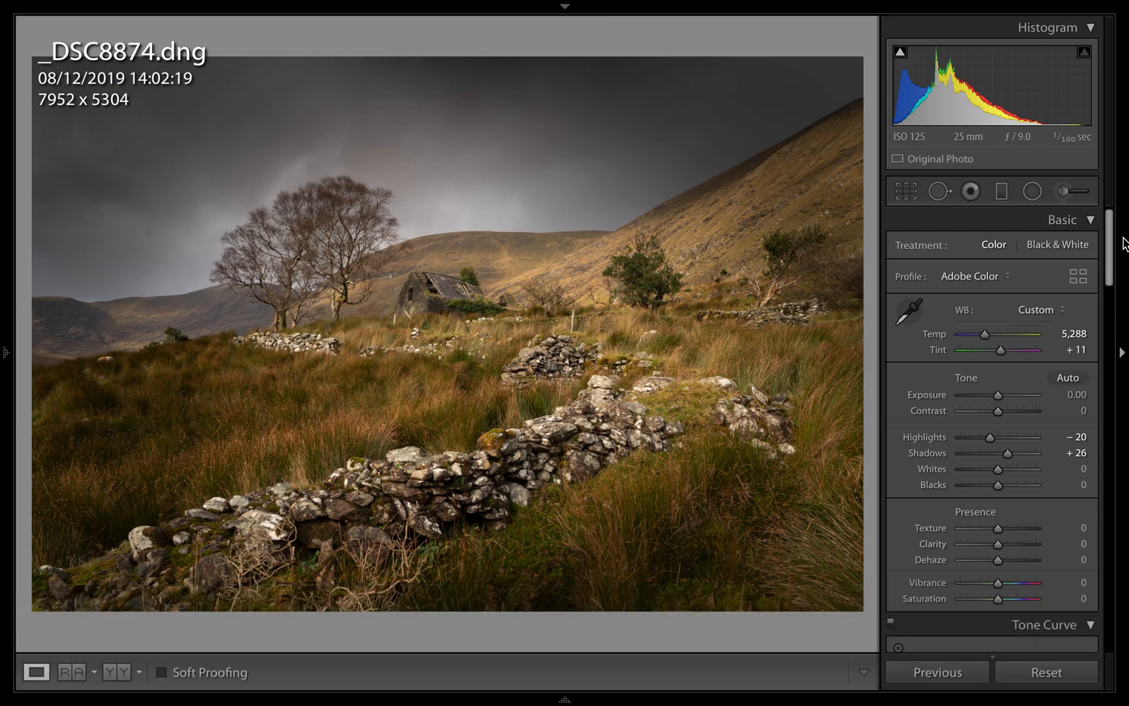
Set the post-crop vignetting Amount to −14.
{"action": "left_click_drag", "start_coordinate": [1113, 236], "coordinate": [1114, 539]}
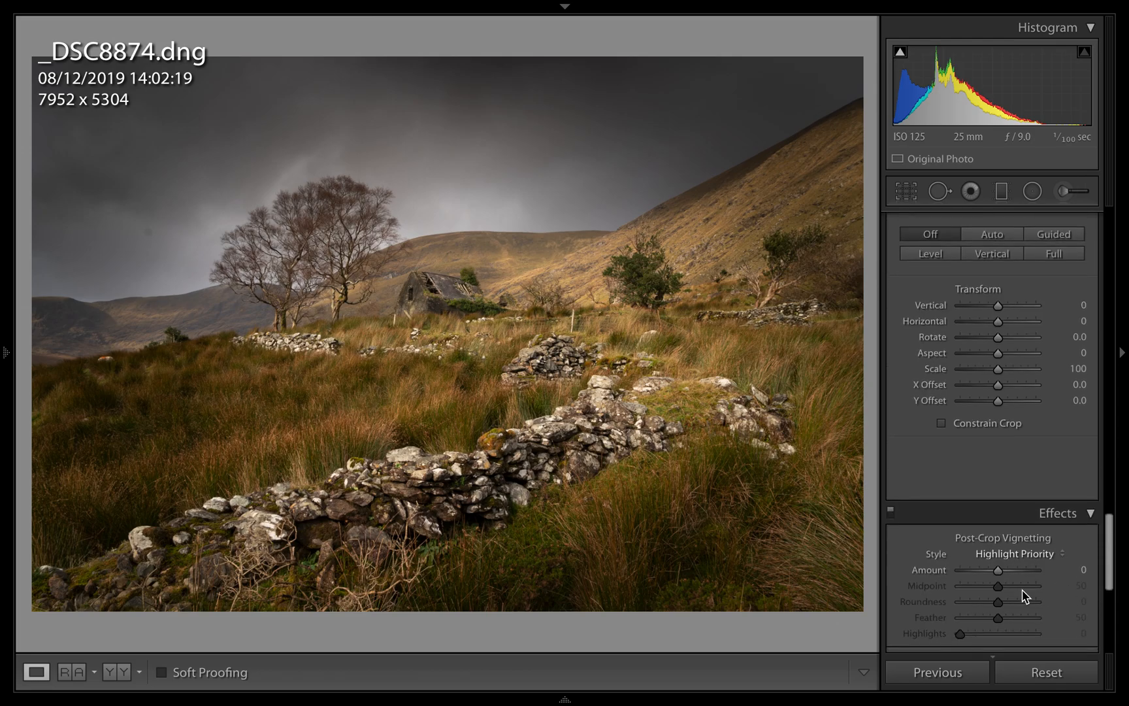
{"action": "left_click_drag", "start_coordinate": [1000, 575], "coordinate": [995, 579]}
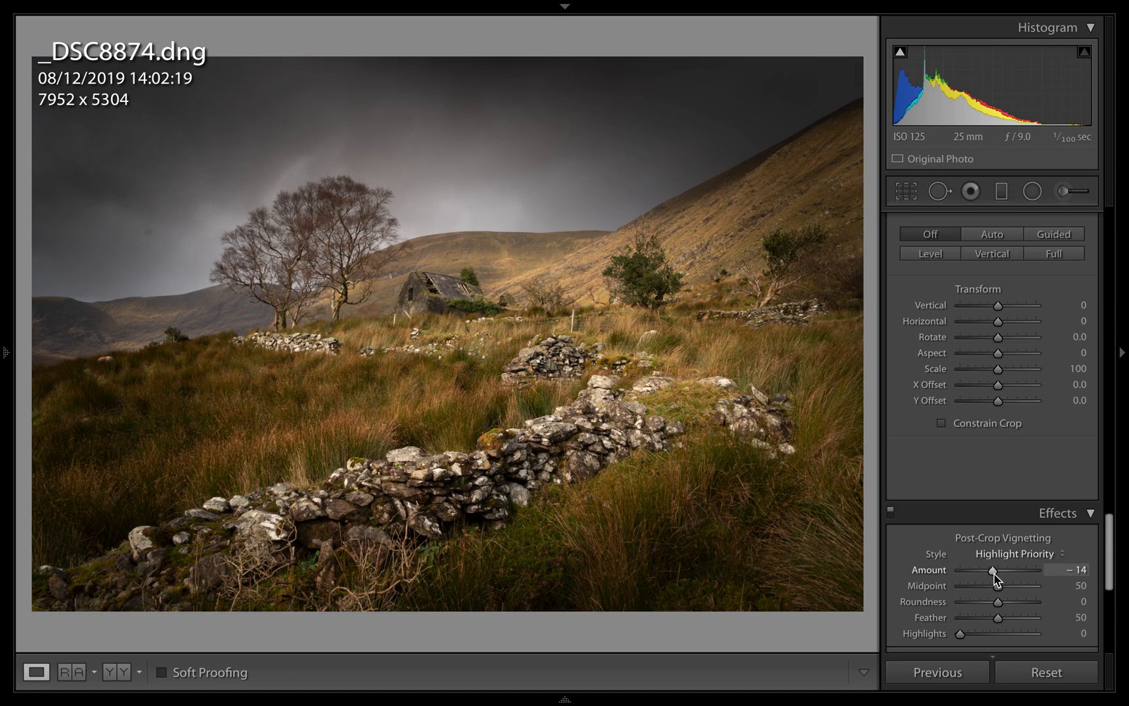
Set the basic tone values to Whites +51, Blacks −15 and Shadows +52.
{"action": "left_click_drag", "start_coordinate": [1105, 574], "coordinate": [1110, 245]}
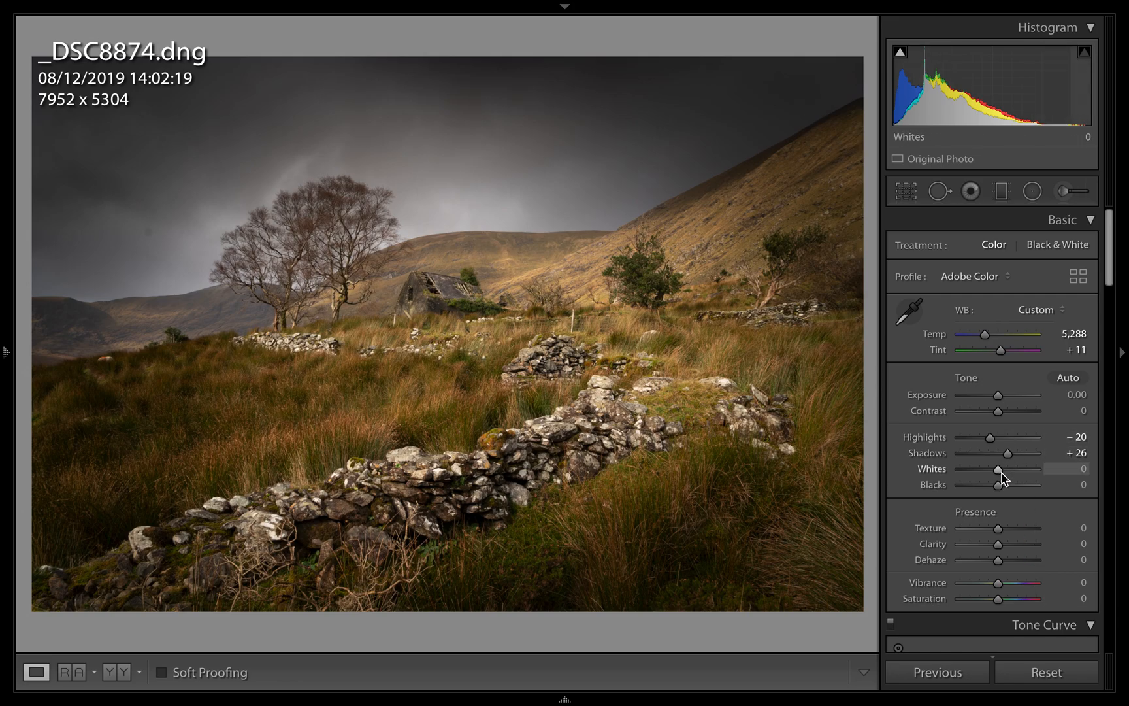
{"action": "left_click_drag", "start_coordinate": [1002, 471], "coordinate": [1019, 470]}
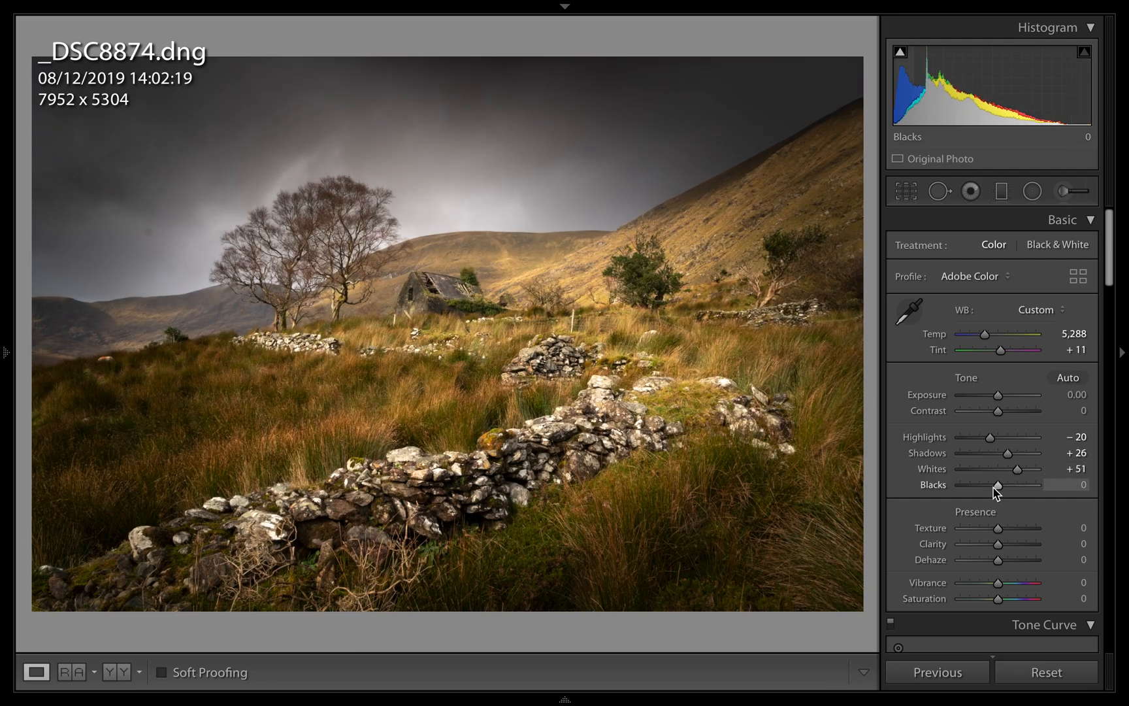
{"action": "left_click_drag", "start_coordinate": [1001, 486], "coordinate": [995, 486]}
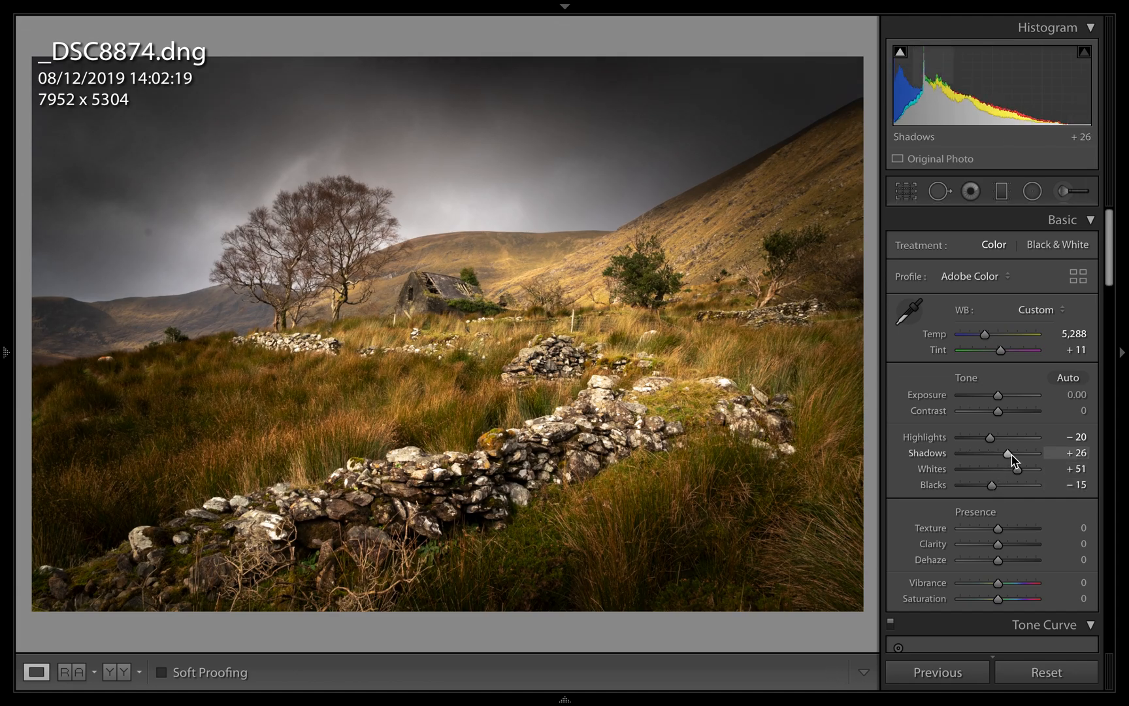
{"action": "left_click_drag", "start_coordinate": [1015, 459], "coordinate": [1023, 462]}
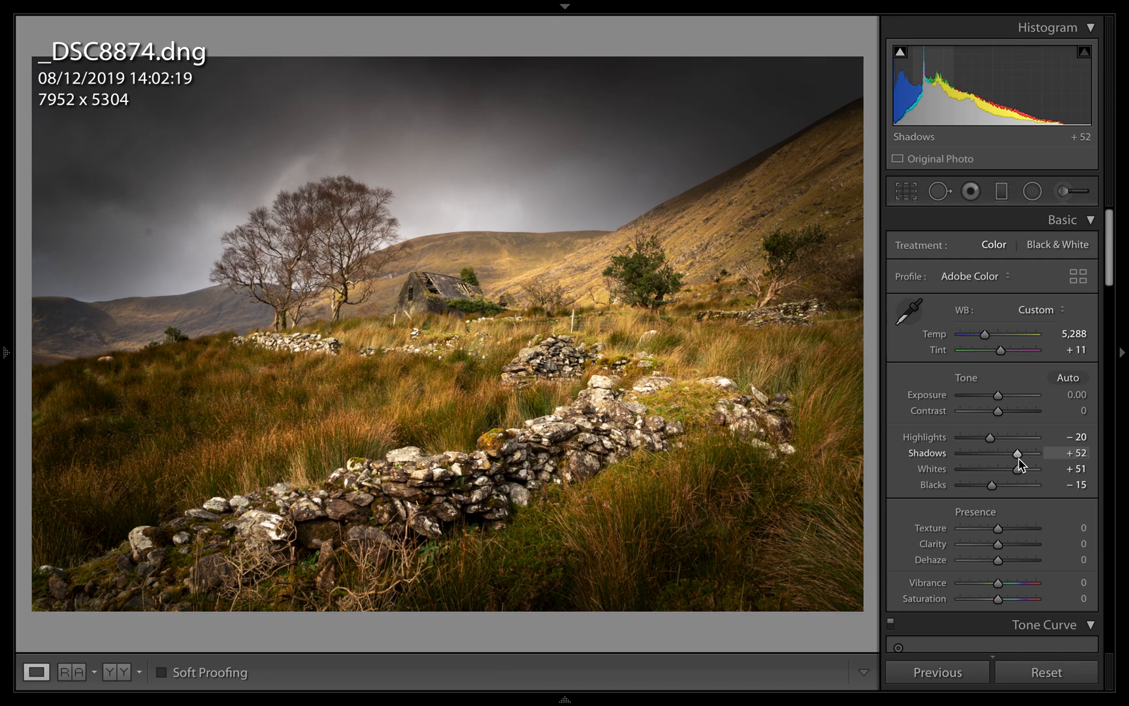
View the photo full screen, compare it before and after side by side, and return to the single-photo view.
{"action": "key", "text": "f"}
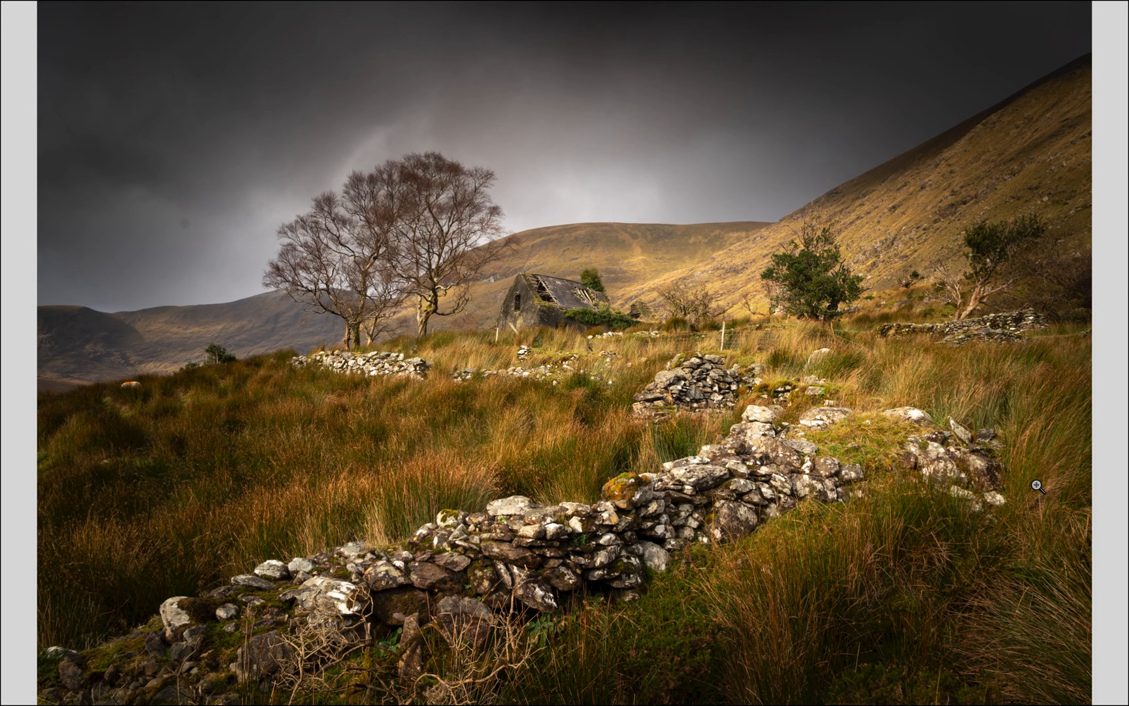
{"action": "key", "text": "f"}
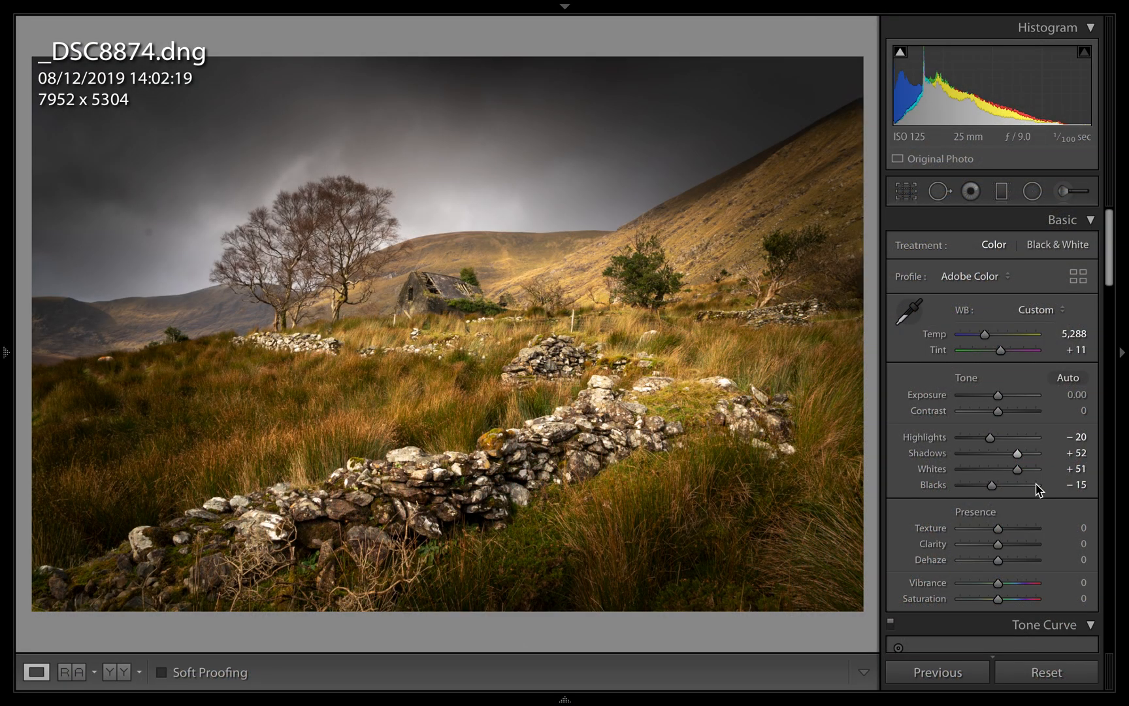
{"action": "left_click", "coordinate": [110, 676]}
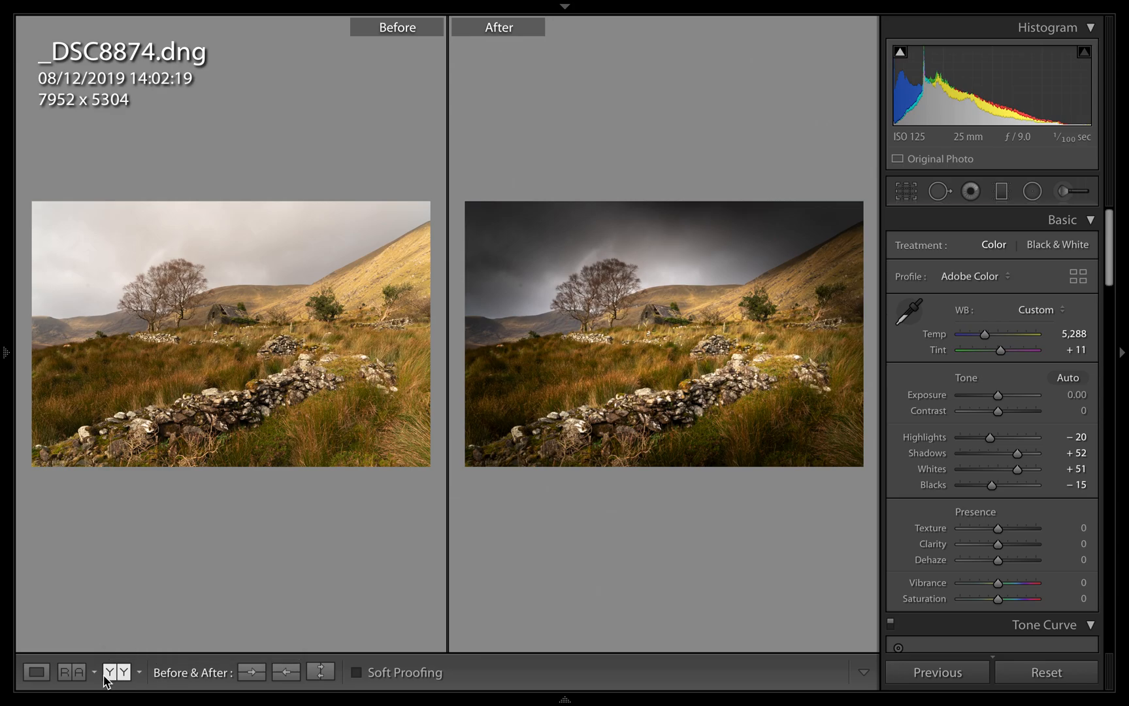
{"action": "left_click", "coordinate": [37, 673]}
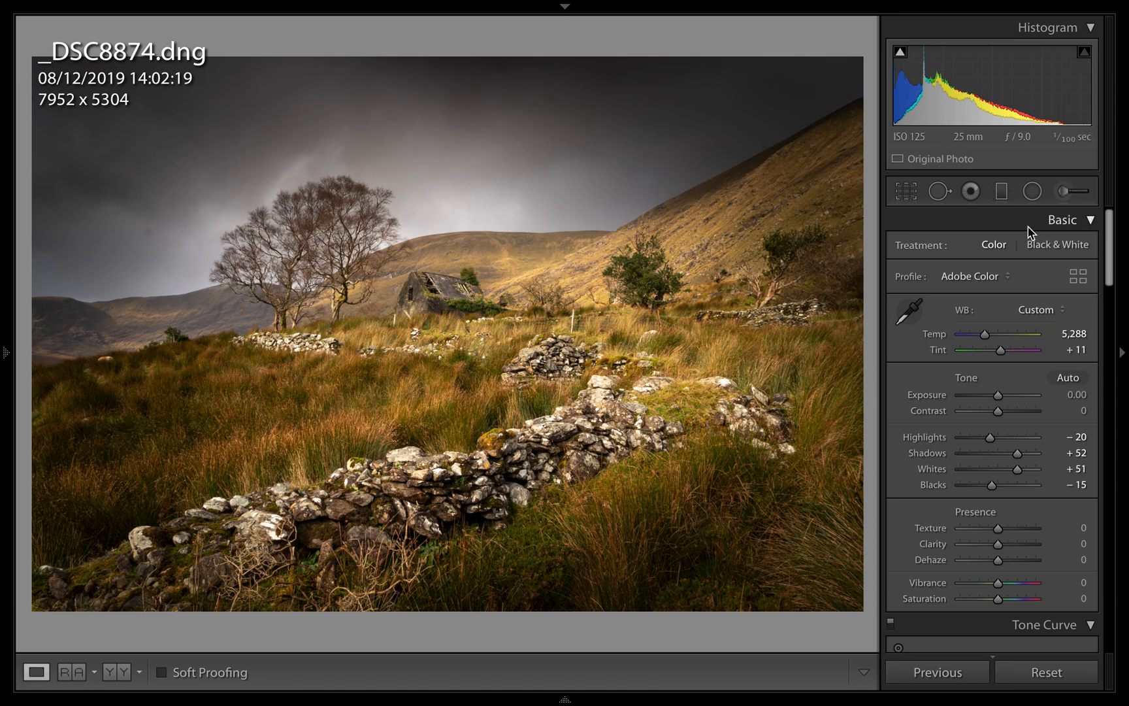
Heal the dark dust spot in the sky left of the bare trees with a size 75 Spot Removal brush.
{"action": "left_click", "coordinate": [938, 191]}
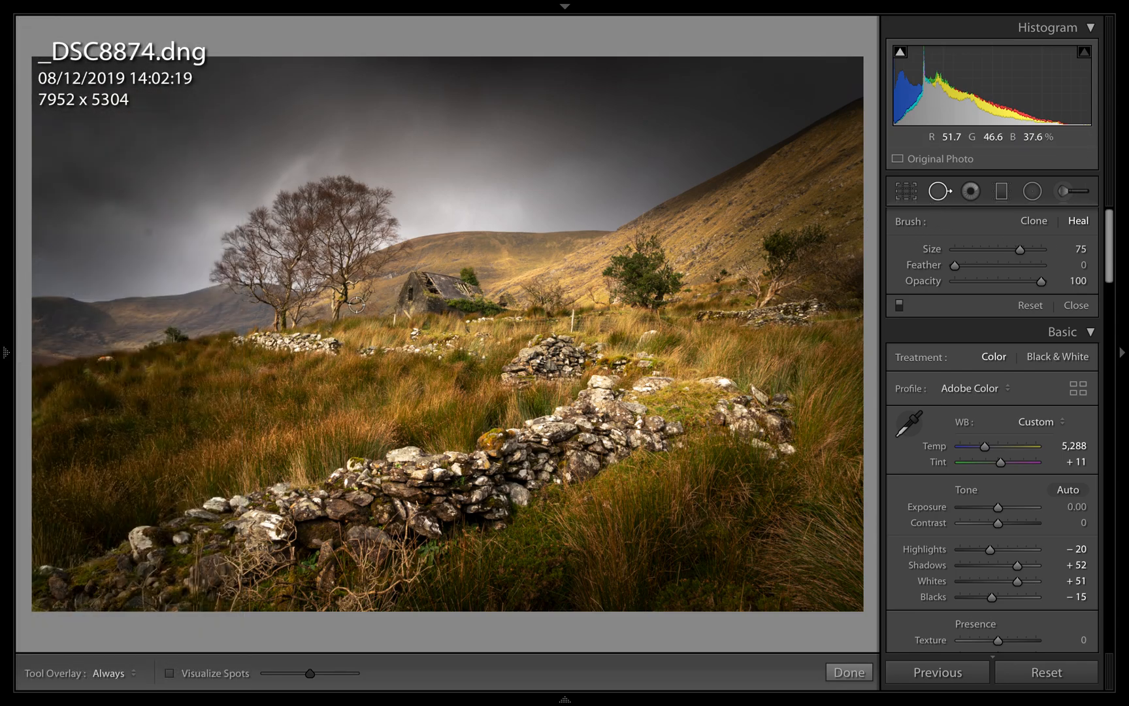
{"action": "key", "text": "z"}
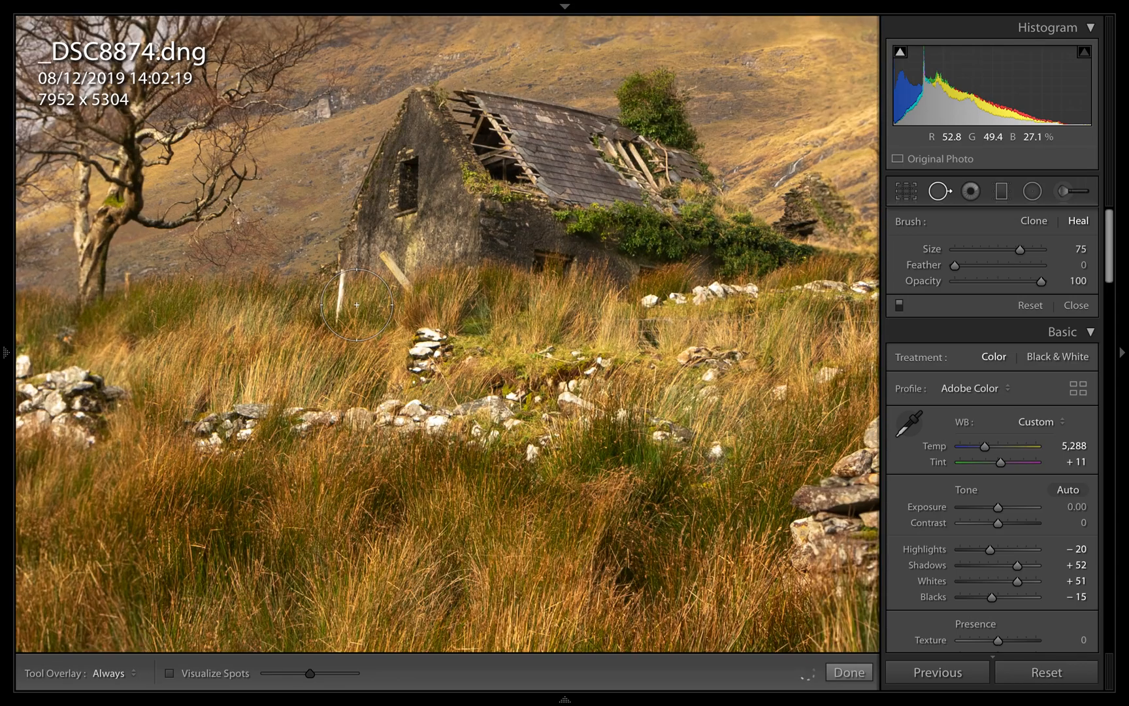
{"action": "left_click_drag", "start_coordinate": [422, 356], "coordinate": [866, 666]}
{"action": "left_click_drag", "start_coordinate": [216, 306], "coordinate": [564, 384]}
{"action": "mouse_move", "coordinate": [278, 346]}
{"action": "left_mouse_down"}
{"action": "mouse_move", "coordinate": [526, 308]}
{"action": "mouse_move", "coordinate": [580, 395]}
{"action": "left_mouse_up"}
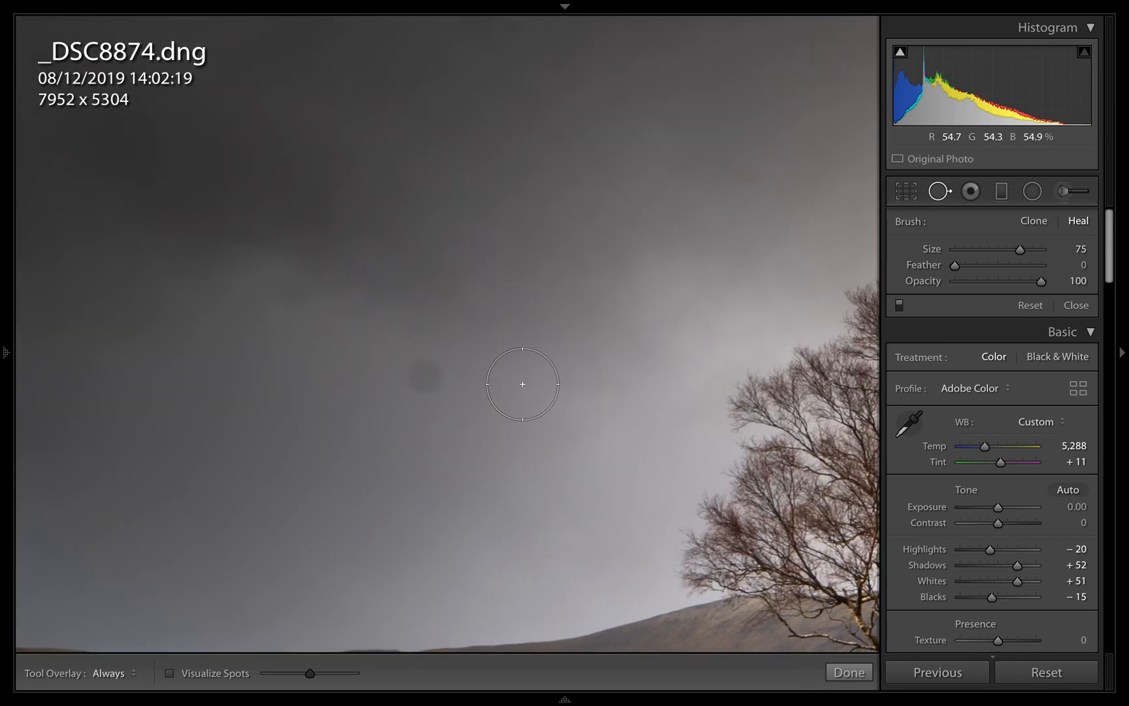
{"action": "left_click", "coordinate": [430, 376]}
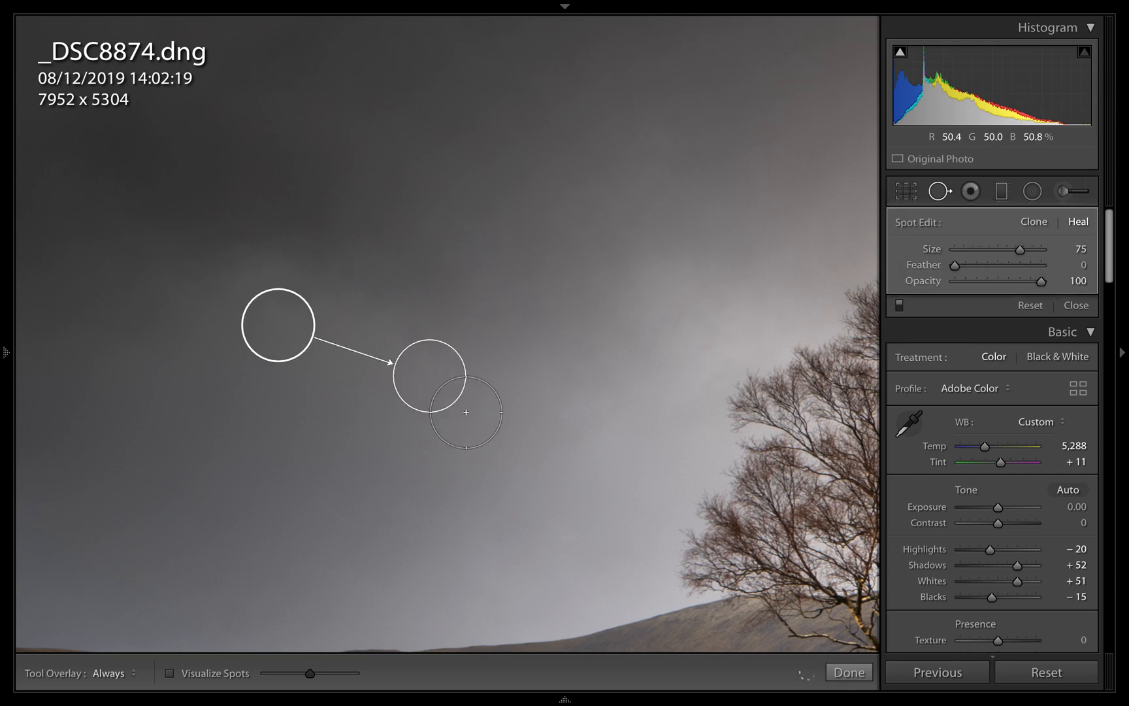
Heal two more dust spots near the photo's upper edge, one in the upper-left sky and one above the trees.
{"action": "mouse_move", "coordinate": [424, 262]}
{"action": "left_mouse_down"}
{"action": "mouse_move", "coordinate": [456, 312]}
{"action": "mouse_move", "coordinate": [411, 441]}
{"action": "mouse_move", "coordinate": [409, 507]}
{"action": "left_mouse_up"}
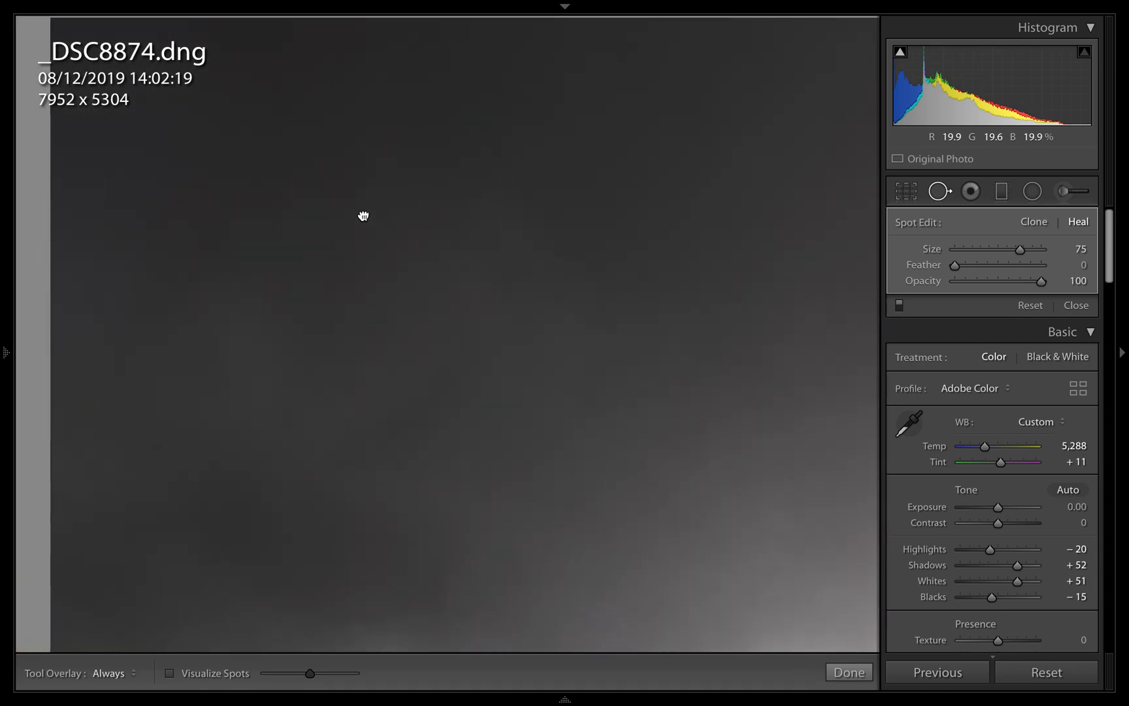
{"action": "left_click_drag", "start_coordinate": [365, 217], "coordinate": [362, 353]}
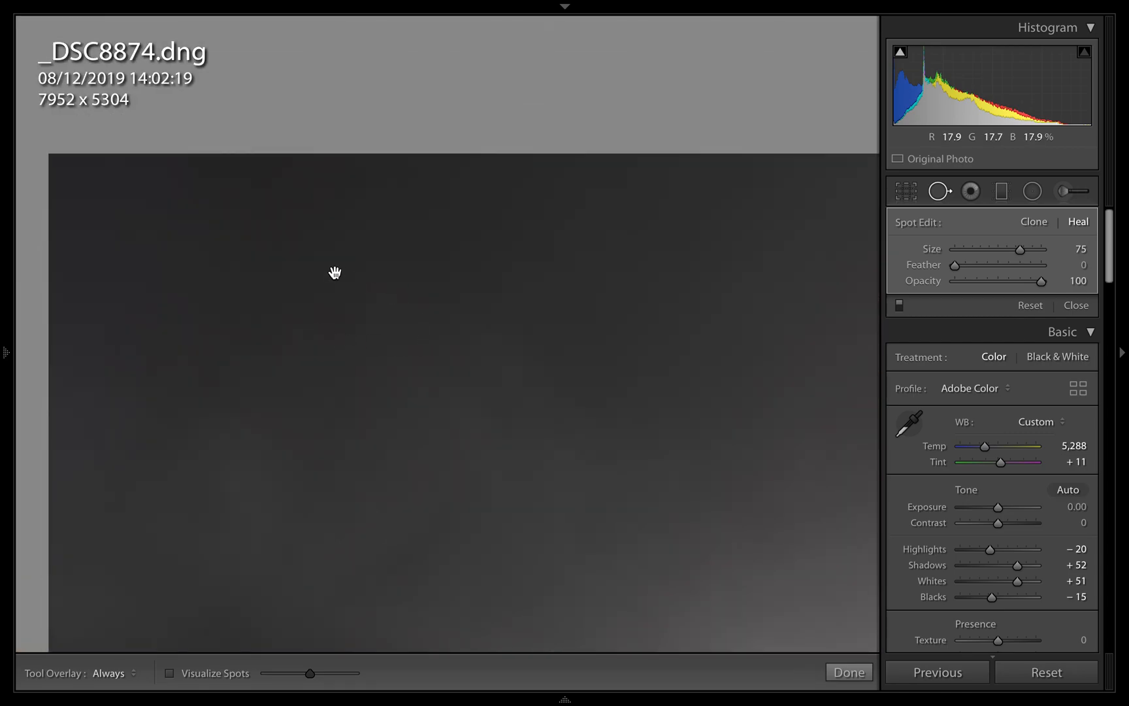
{"action": "scroll", "coordinate": [302, 255], "scroll_direction": "down", "scroll_amount": 1}
{"action": "left_click", "coordinate": [287, 229]}
{"action": "mouse_move", "coordinate": [778, 365]}
{"action": "left_mouse_down"}
{"action": "mouse_move", "coordinate": [608, 376]}
{"action": "mouse_move", "coordinate": [429, 368]}
{"action": "mouse_move", "coordinate": [303, 341]}
{"action": "left_mouse_up"}
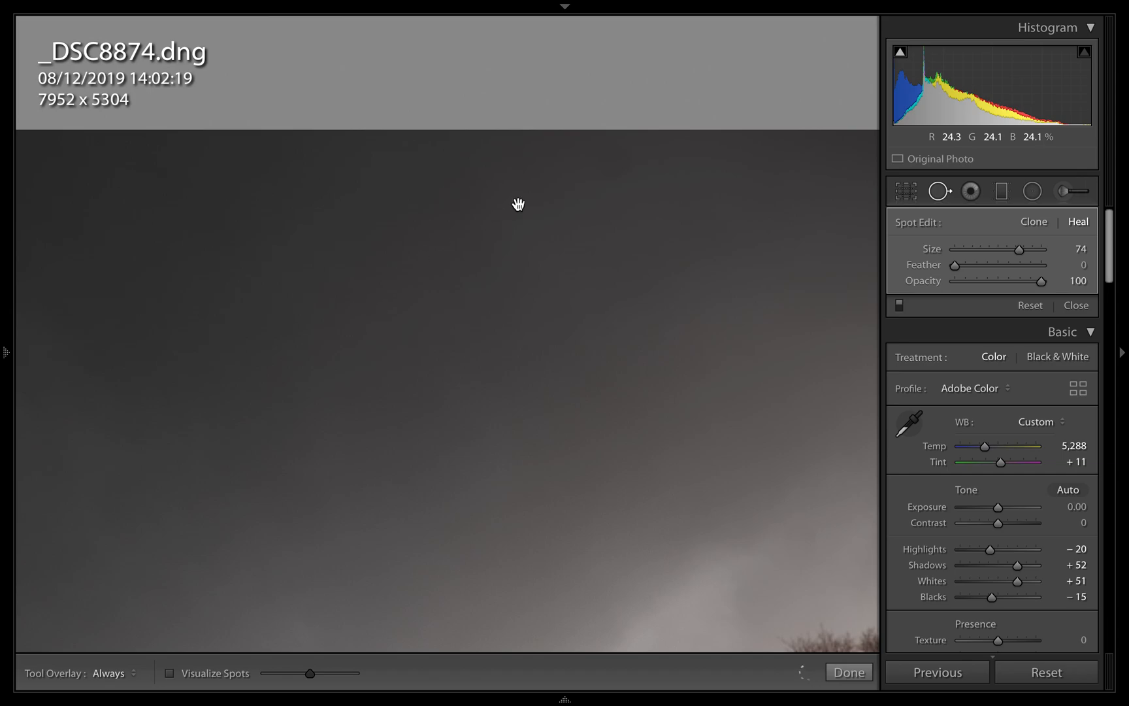
{"action": "scroll", "coordinate": [611, 162], "scroll_direction": "up", "scroll_amount": 1}
{"action": "left_click", "coordinate": [611, 163]}
Heal the dust spots near the middle of the photo's upper edge and in the dark sky above the right hillside.
{"action": "mouse_move", "coordinate": [497, 347]}
{"action": "left_mouse_down"}
{"action": "mouse_move", "coordinate": [264, 294]}
{"action": "mouse_move", "coordinate": [144, 307]}
{"action": "left_mouse_up"}
{"action": "mouse_move", "coordinate": [557, 290]}
{"action": "left_mouse_down"}
{"action": "mouse_move", "coordinate": [319, 293]}
{"action": "mouse_move", "coordinate": [206, 322]}
{"action": "mouse_move", "coordinate": [152, 225]}
{"action": "left_mouse_up"}
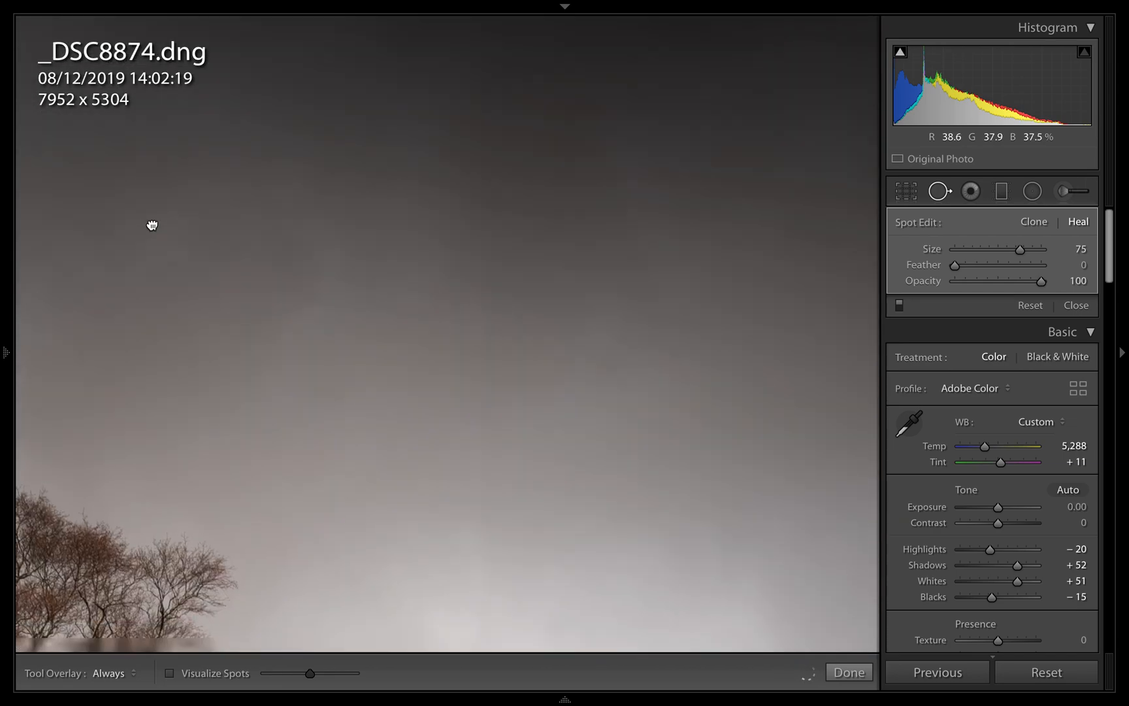
{"action": "mouse_move", "coordinate": [565, 306]}
{"action": "left_mouse_down"}
{"action": "mouse_move", "coordinate": [517, 313]}
{"action": "mouse_move", "coordinate": [577, 288]}
{"action": "mouse_move", "coordinate": [637, 290]}
{"action": "mouse_move", "coordinate": [332, 366]}
{"action": "left_mouse_up"}
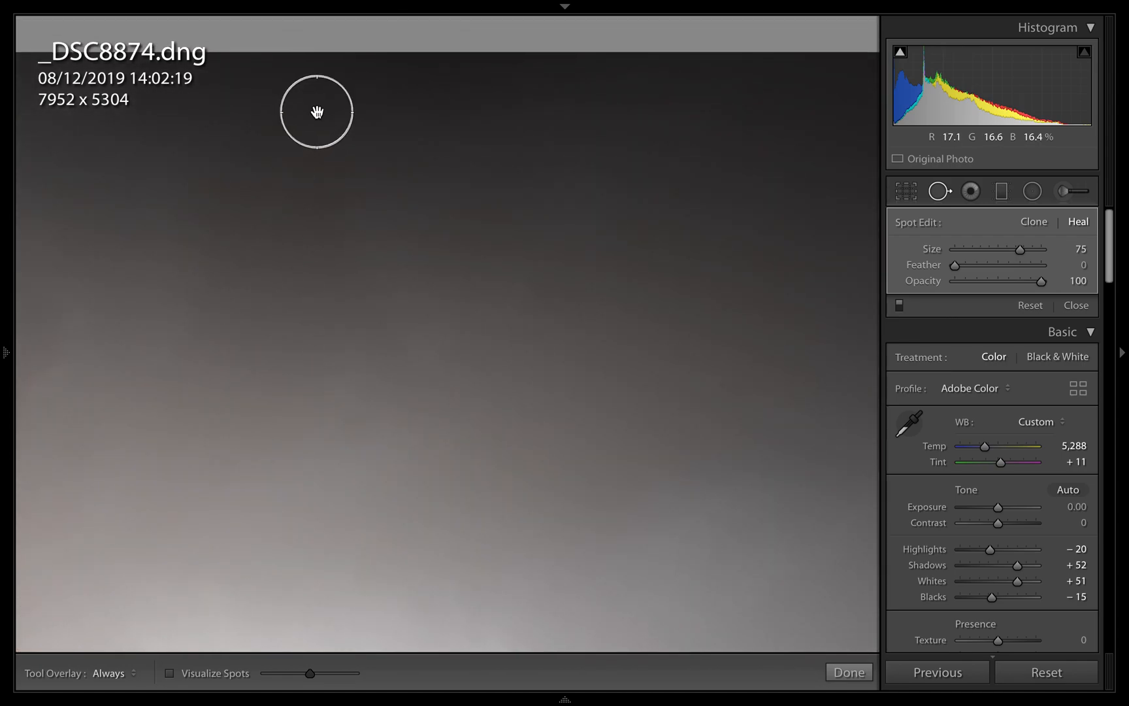
{"action": "left_click_drag", "start_coordinate": [585, 433], "coordinate": [91, 444]}
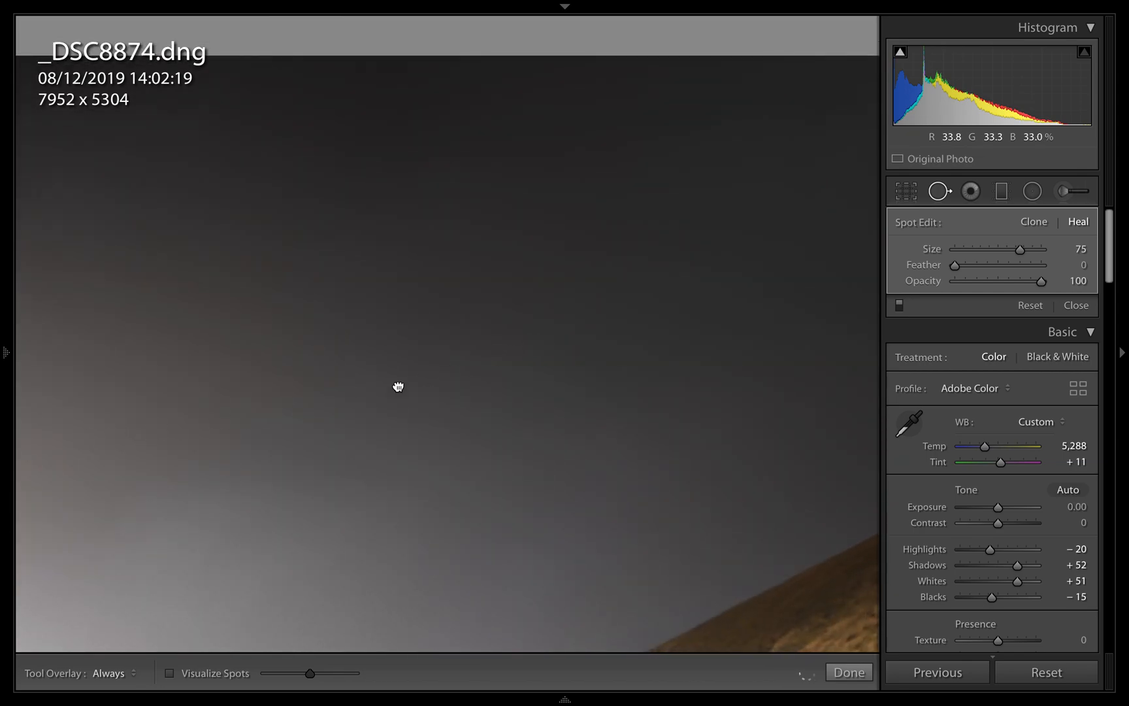
{"action": "left_click_drag", "start_coordinate": [420, 380], "coordinate": [241, 405]}
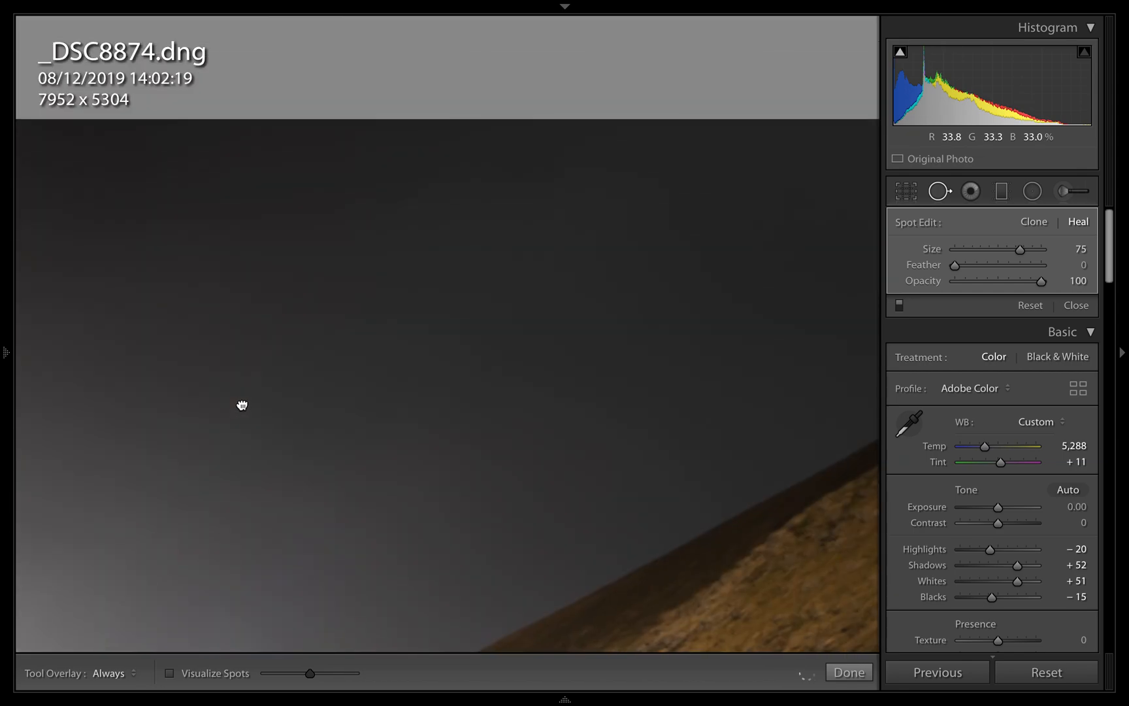
{"action": "left_click", "coordinate": [621, 275]}
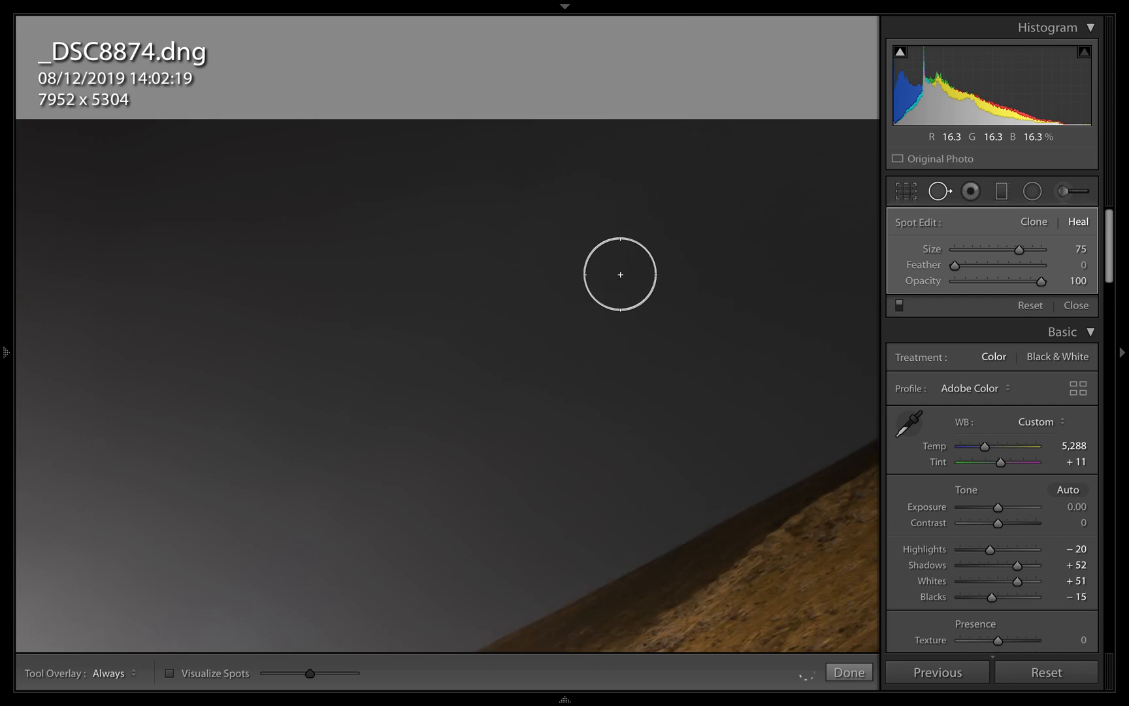
Check the sky above the hills for remaining spots, close the Spot Removal tool, and fit the whole photo in view.
{"action": "mouse_move", "coordinate": [729, 225]}
{"action": "left_mouse_down"}
{"action": "mouse_move", "coordinate": [668, 250]}
{"action": "mouse_move", "coordinate": [650, 277]}
{"action": "mouse_move", "coordinate": [578, 292]}
{"action": "mouse_move", "coordinate": [365, 232]}
{"action": "mouse_move", "coordinate": [856, 23]}
{"action": "left_mouse_up"}
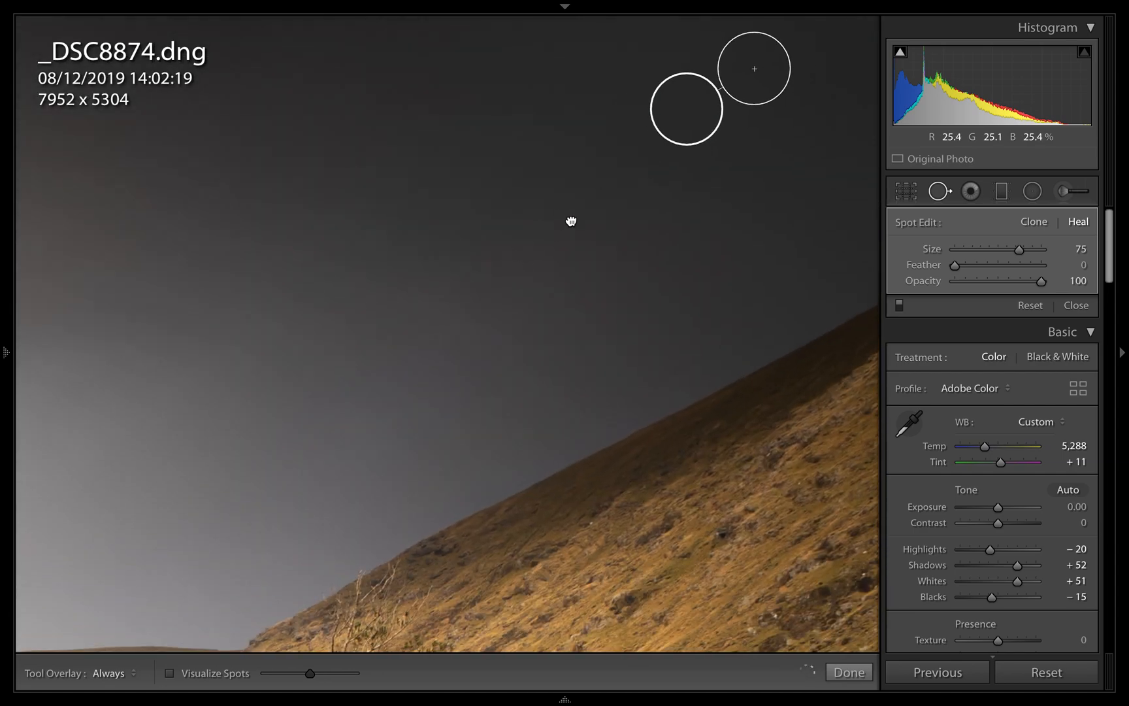
{"action": "left_click_drag", "start_coordinate": [556, 232], "coordinate": [733, 111]}
{"action": "left_click_drag", "start_coordinate": [632, 296], "coordinate": [700, 287]}
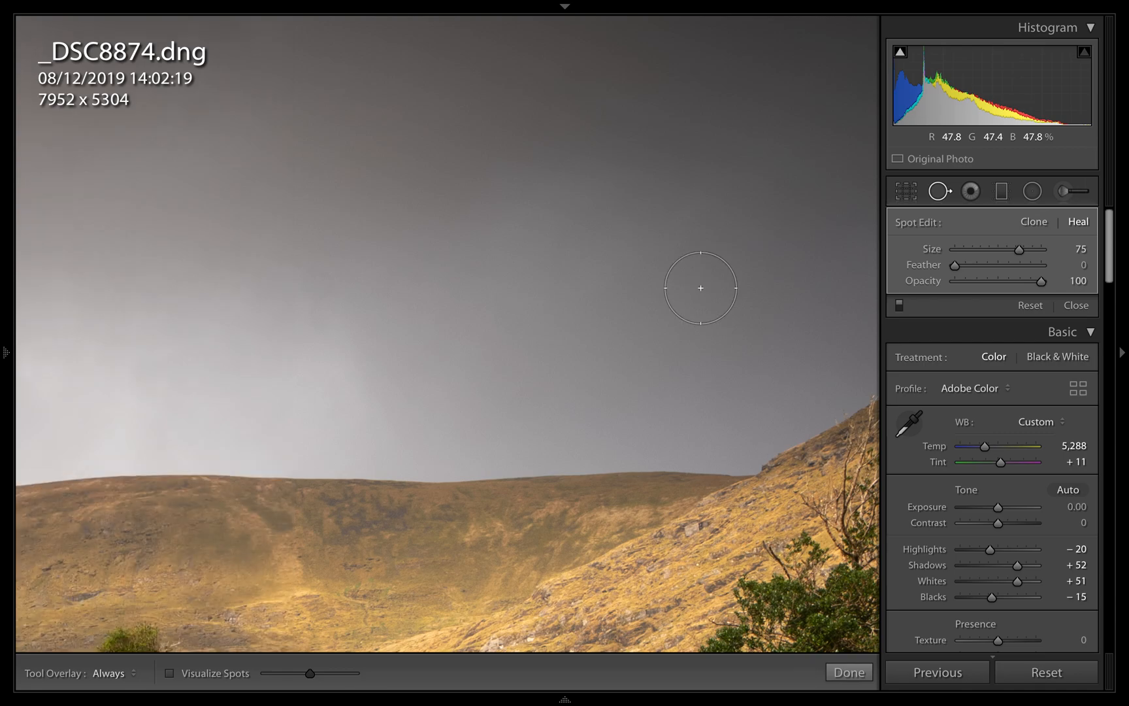
{"action": "key", "text": "super+minus"}
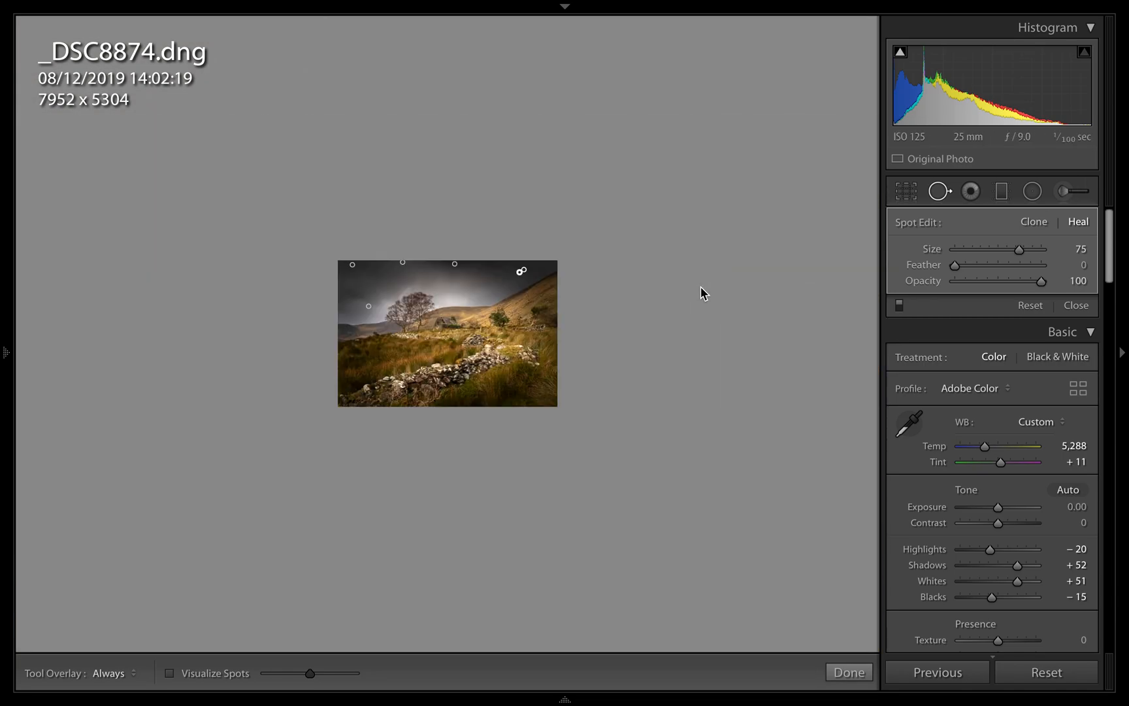
{"action": "key", "text": "super+equal"}
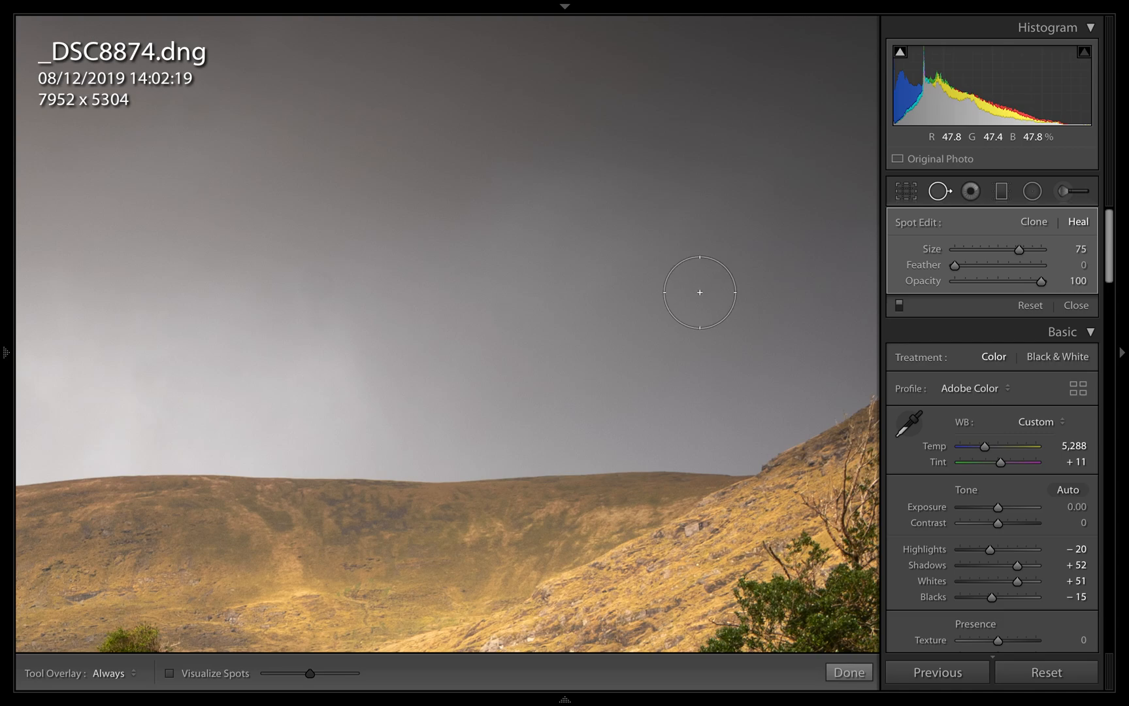
{"action": "left_click", "coordinate": [939, 192]}
{"action": "left_click", "coordinate": [554, 328]}
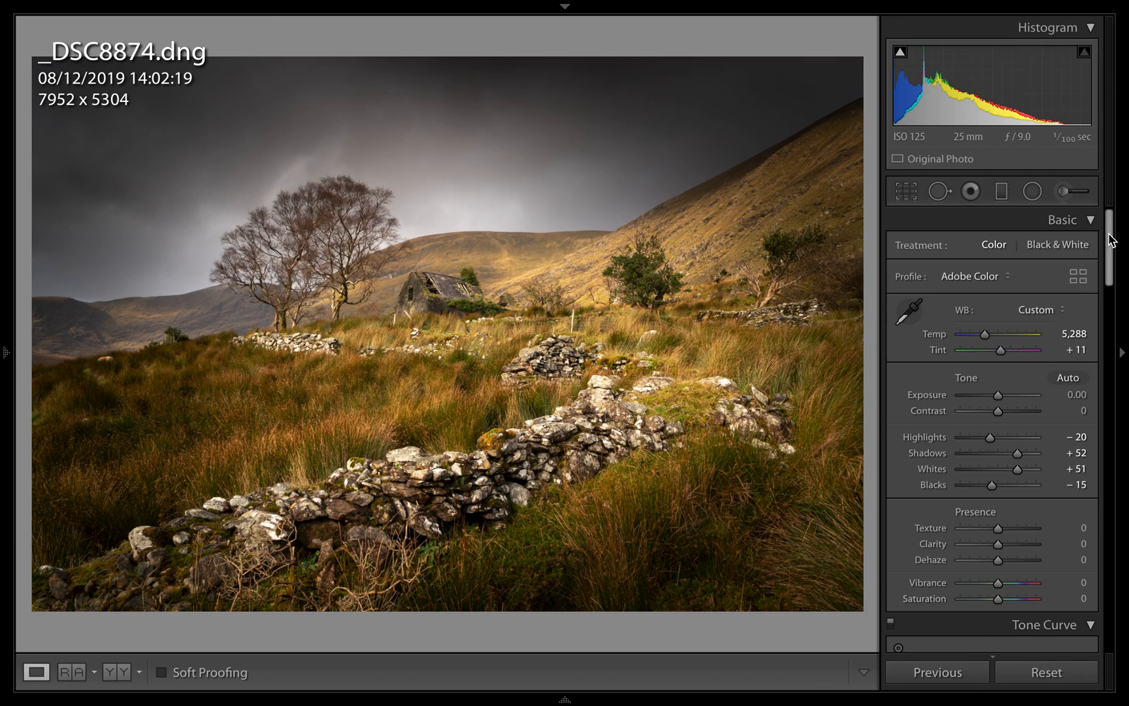
Set the sharpening Masking to 92 using the black-and-white mask preview, limiting sharpening to the edges of the trees, walls and hills.
{"action": "left_click_drag", "start_coordinate": [1112, 235], "coordinate": [1087, 528]}
{"action": "scroll", "coordinate": [1086, 528], "scroll_direction": "down", "scroll_amount": 6}
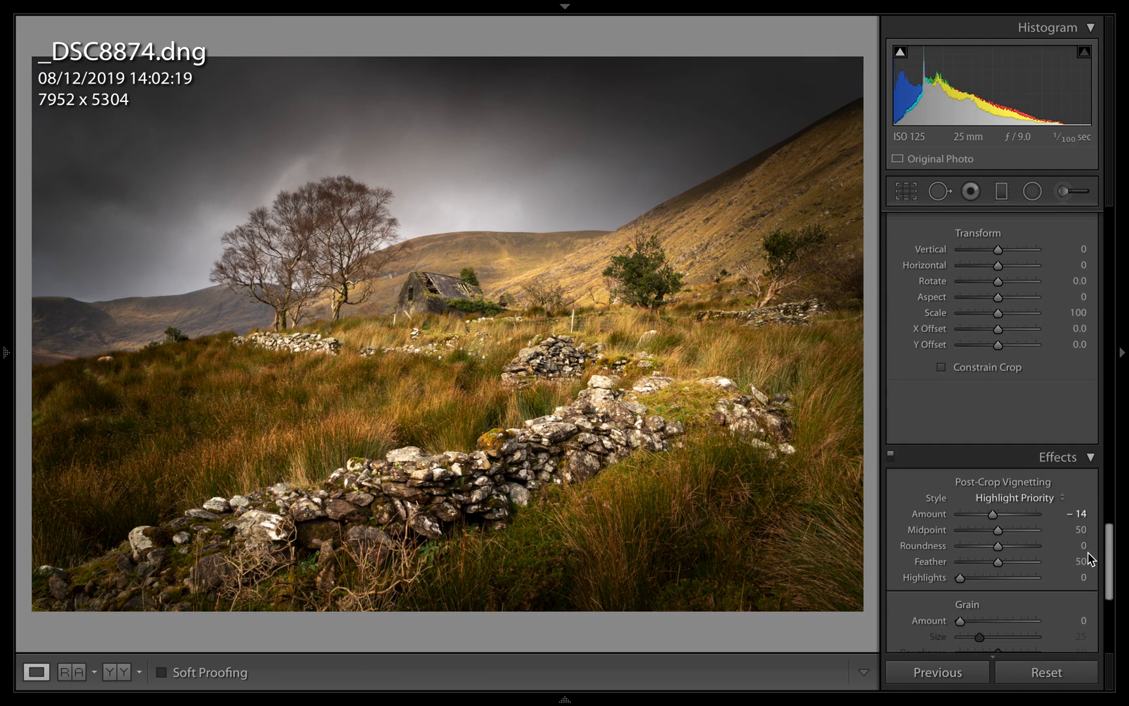
{"action": "scroll", "coordinate": [1089, 555], "scroll_direction": "up", "scroll_amount": 4}
{"action": "scroll", "coordinate": [1090, 528], "scroll_direction": "up", "scroll_amount": 8}
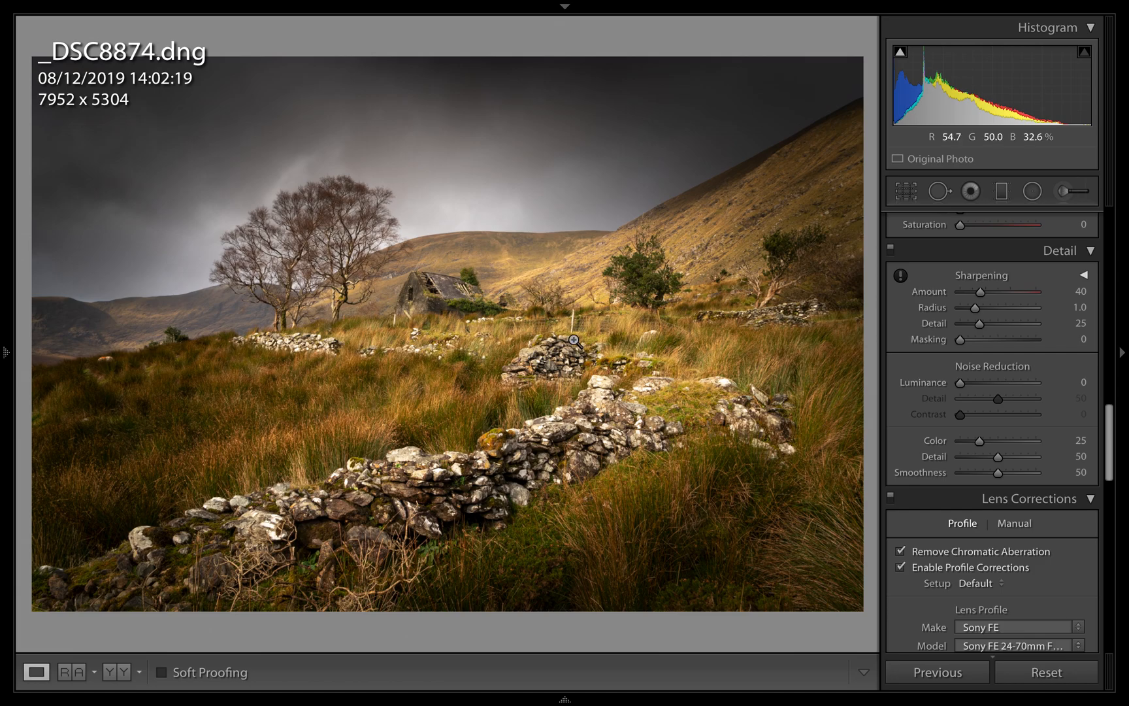
{"action": "key", "text": "alt"}
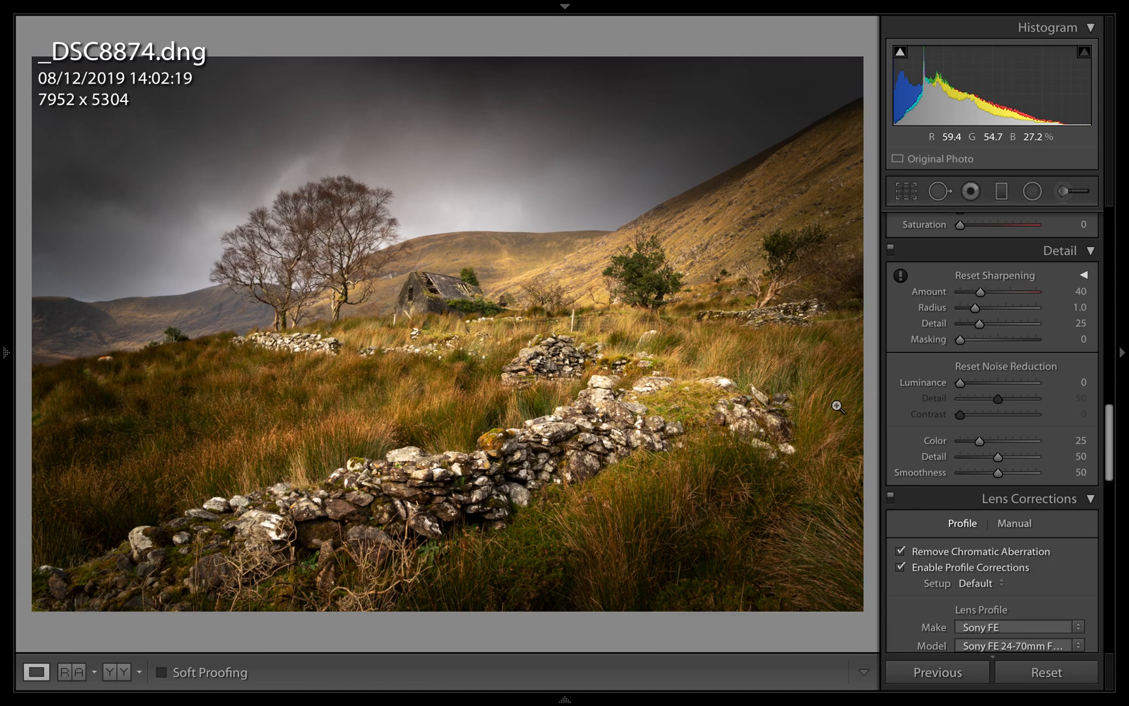
{"action": "left_click", "coordinate": [960, 340], "text": "alt"}
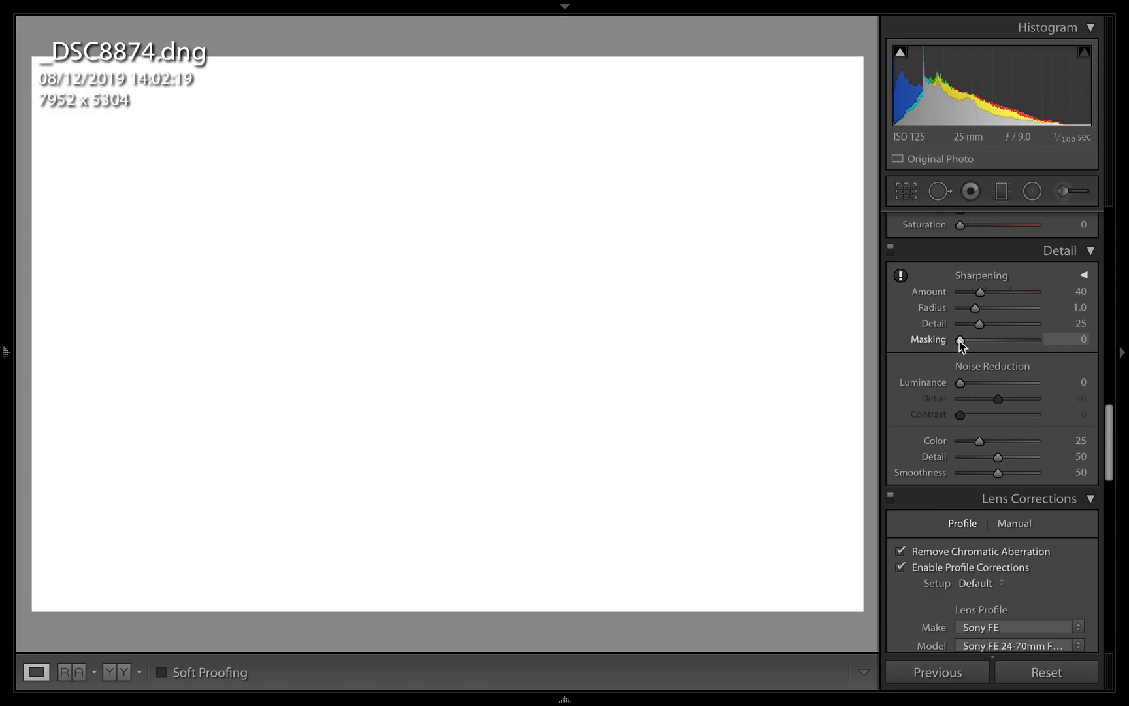
{"action": "left_click_drag", "start_coordinate": [960, 340], "coordinate": [1048, 358]}
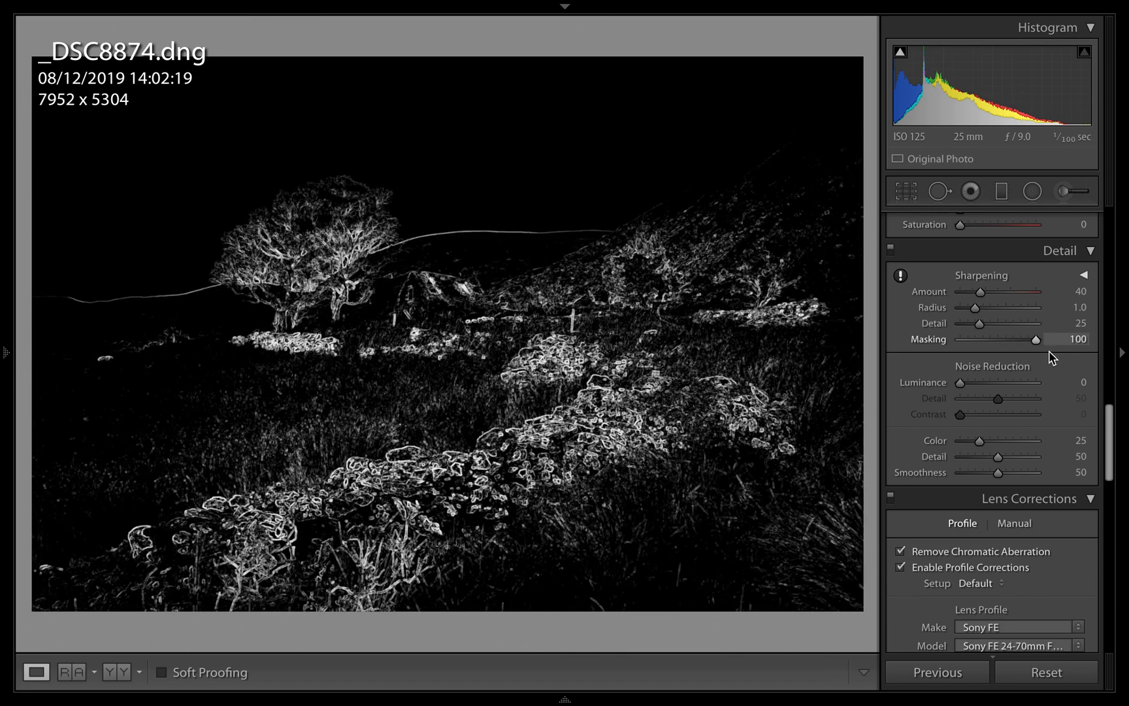
{"action": "left_click_drag", "start_coordinate": [1052, 357], "coordinate": [949, 355]}
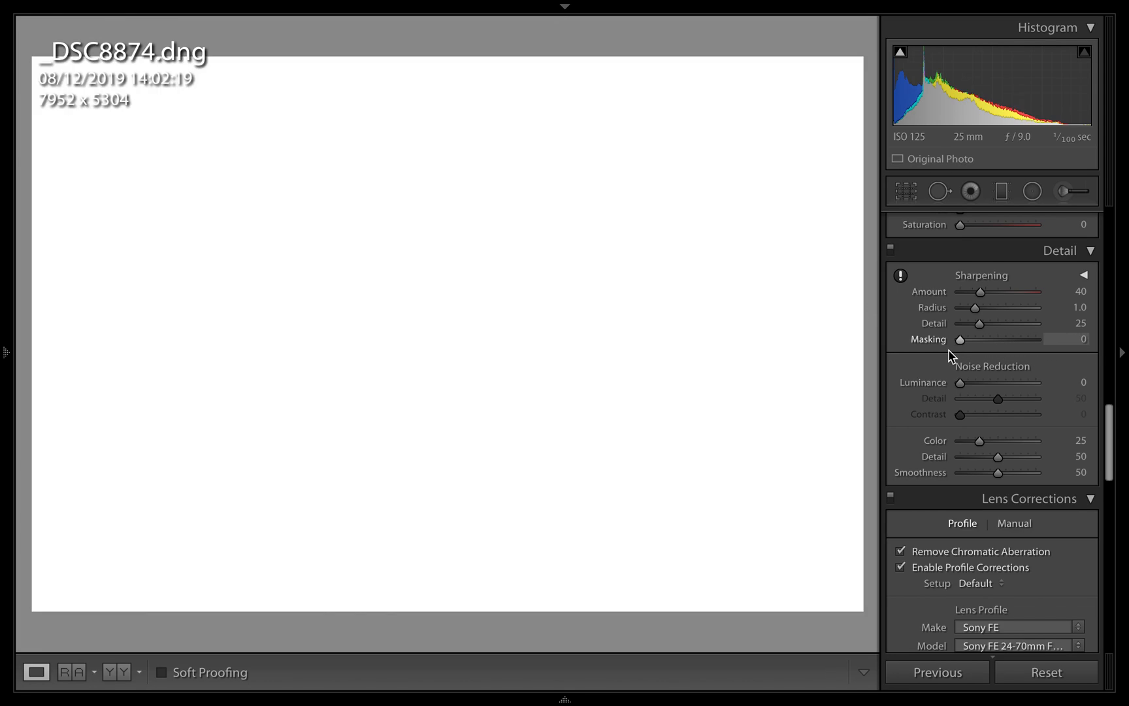
{"action": "left_click_drag", "start_coordinate": [949, 354], "coordinate": [1030, 345]}
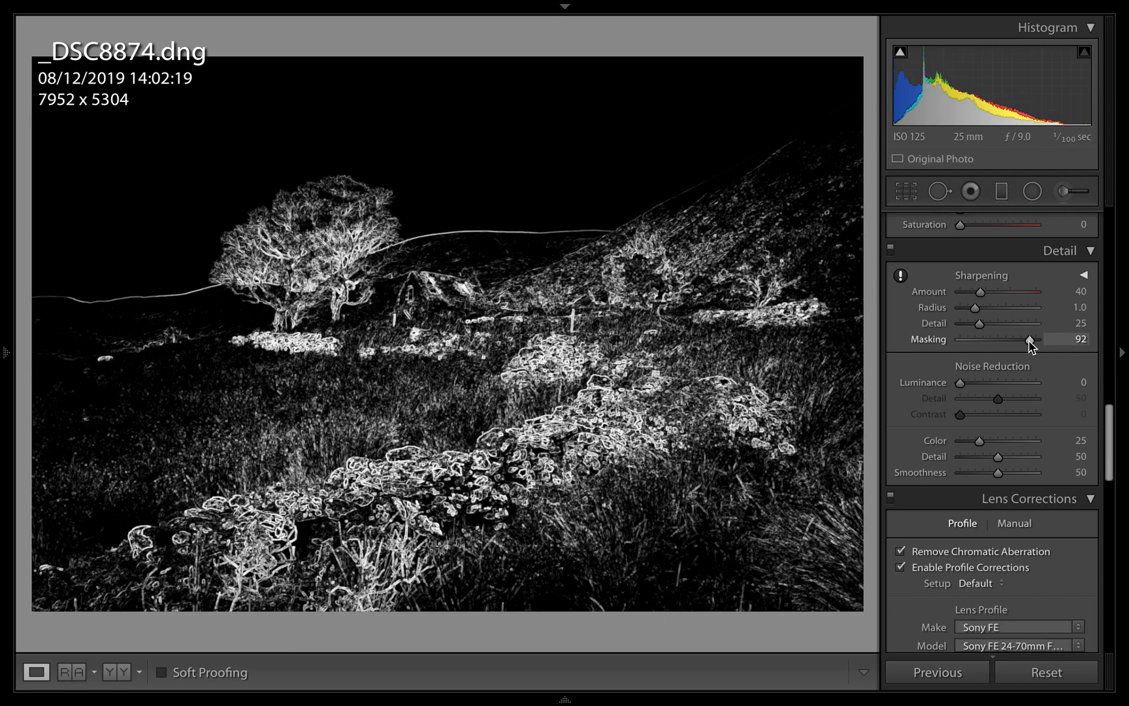
{"action": "left_click_drag", "start_coordinate": [1030, 345], "coordinate": [1029, 343]}
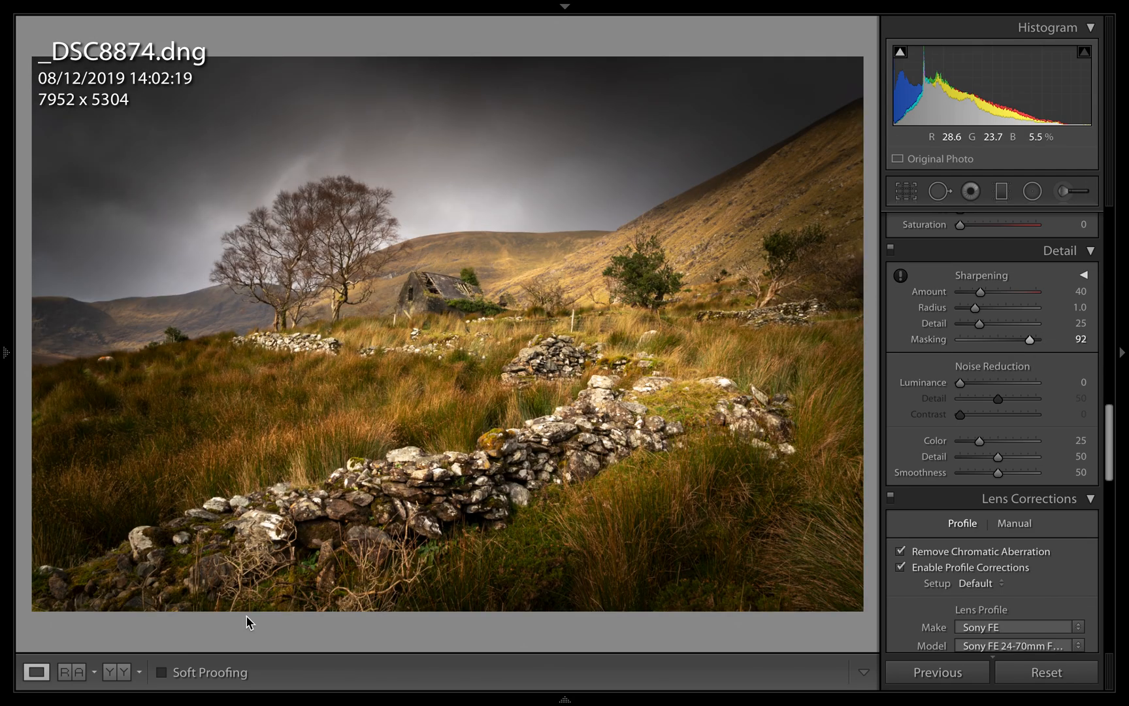
Compare the photo before and after the edits side by side, and return to the single-photo view.
{"action": "left_click", "coordinate": [109, 673]}
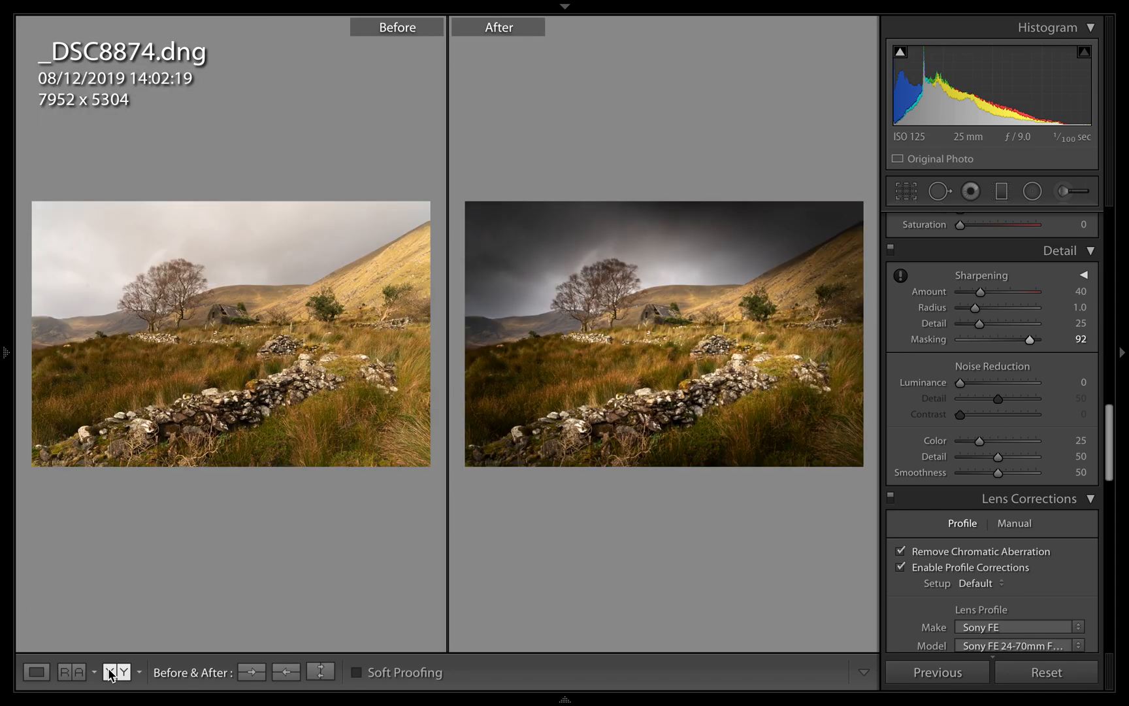
{"action": "left_click", "coordinate": [35, 673]}
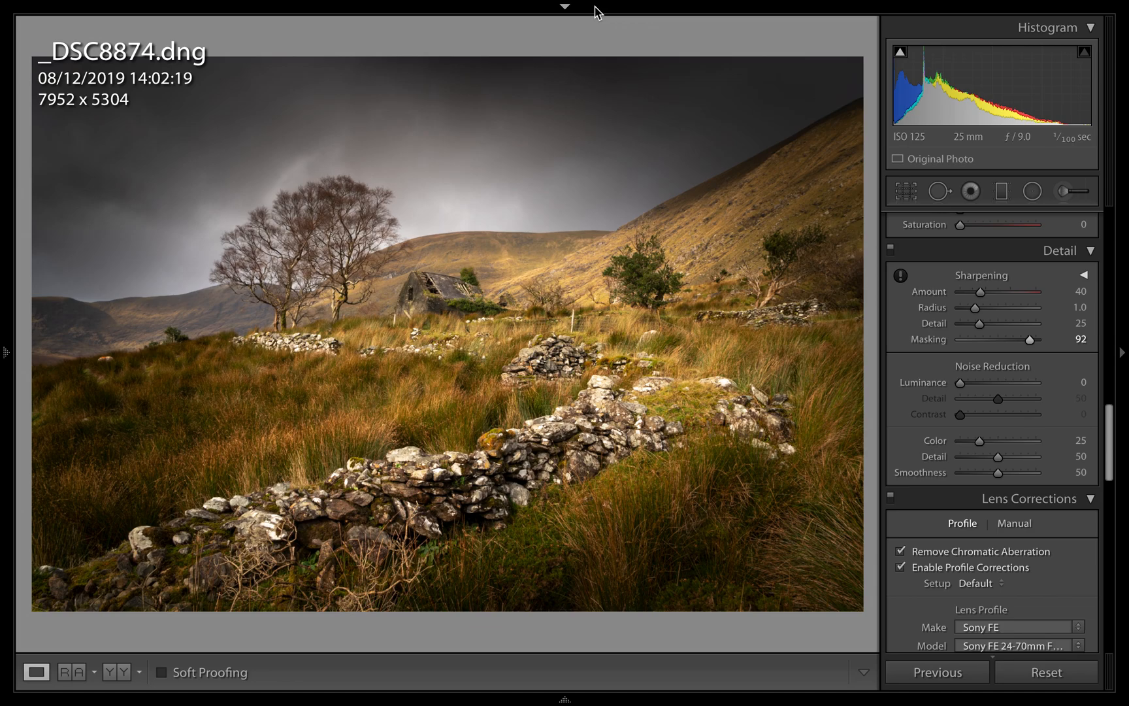
{"action": "mouse_move", "coordinate": [570, 9]}
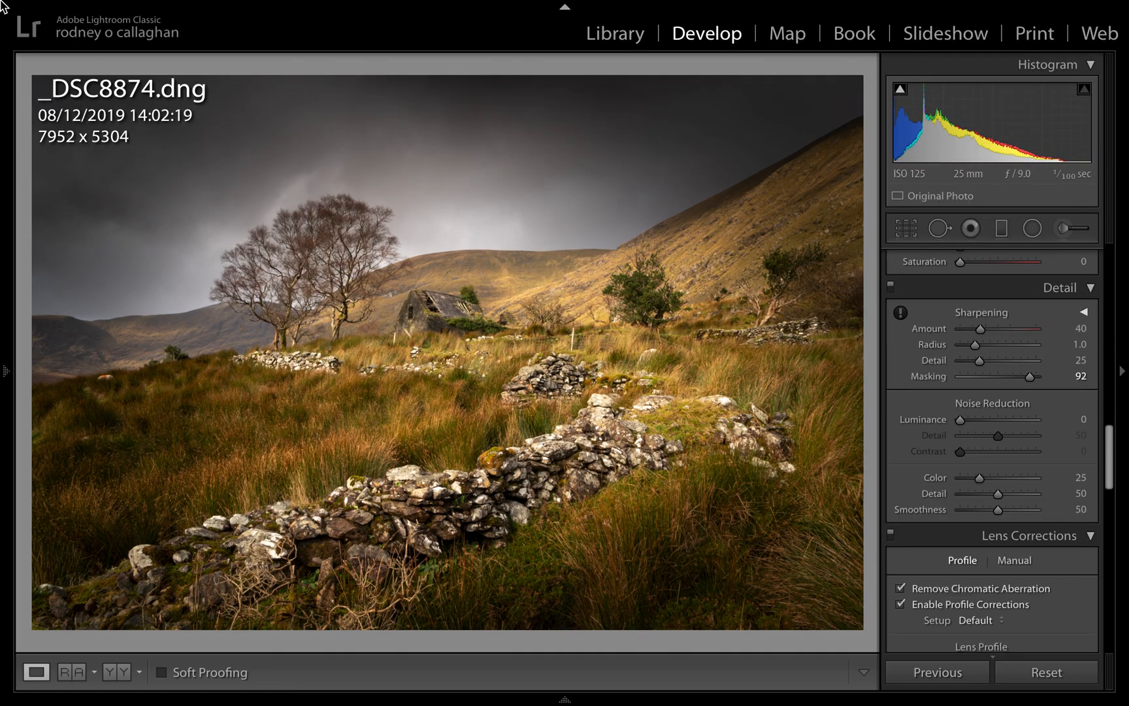
{"action": "mouse_move", "coordinate": [16, 8]}
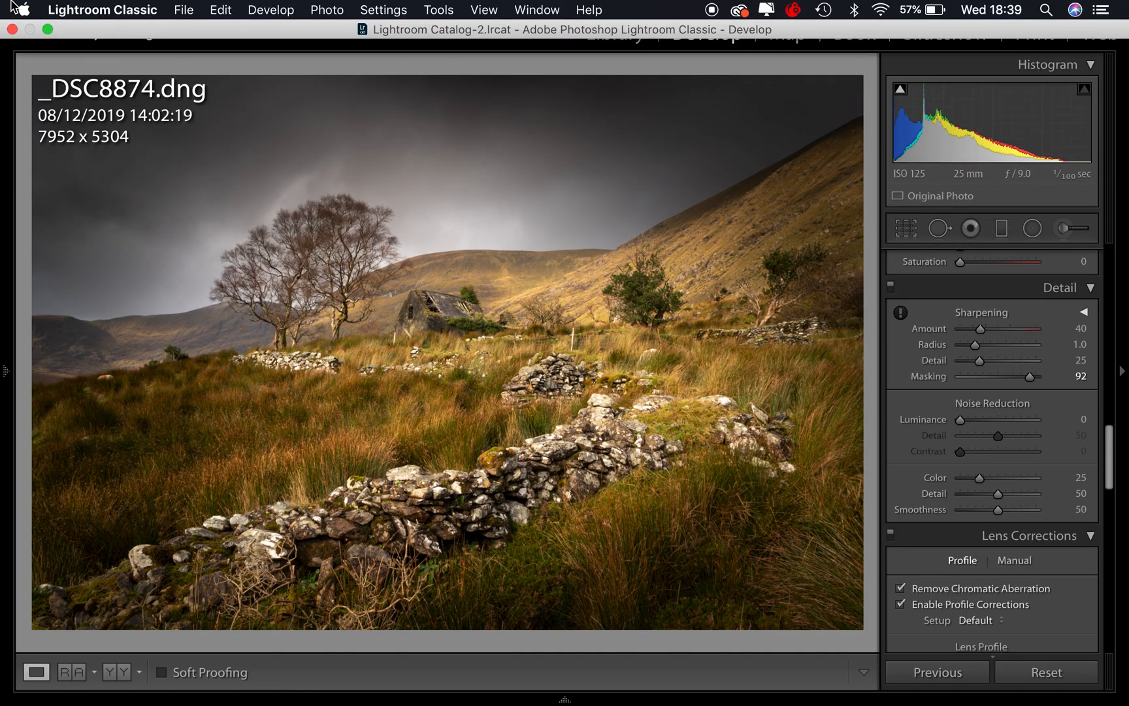